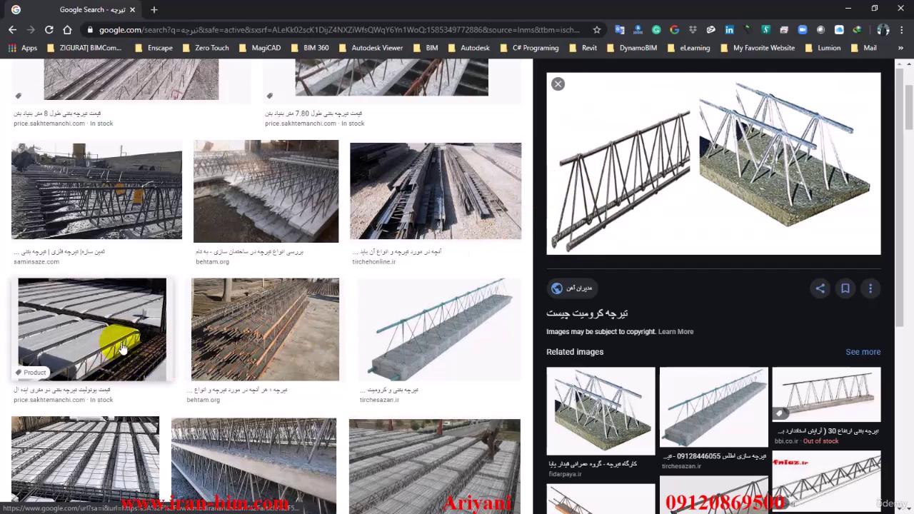
Browse the image search results for تیرچه to examine the shapes of concrete and steel joists.
{"action": "scroll", "coordinate": [171, 325], "scroll_direction": "down", "scroll_amount": 4}
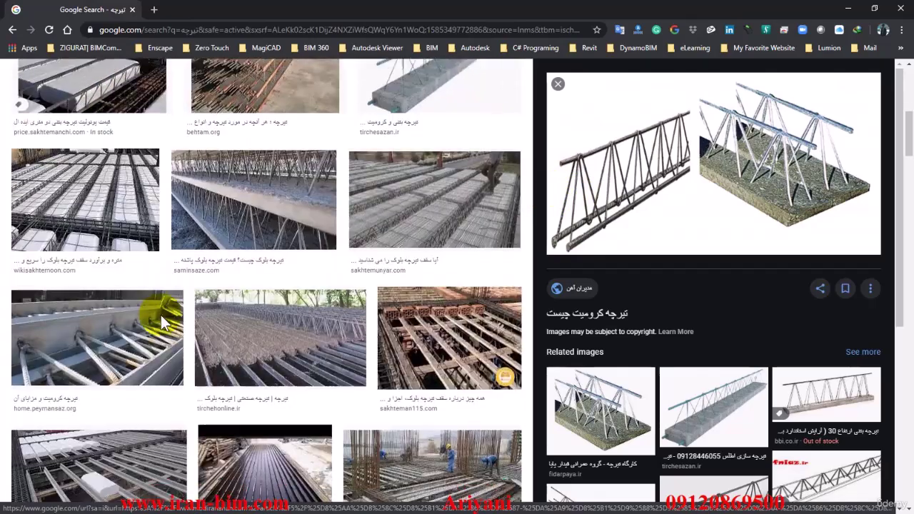
{"action": "scroll", "coordinate": [100, 330], "scroll_direction": "down", "scroll_amount": 1}
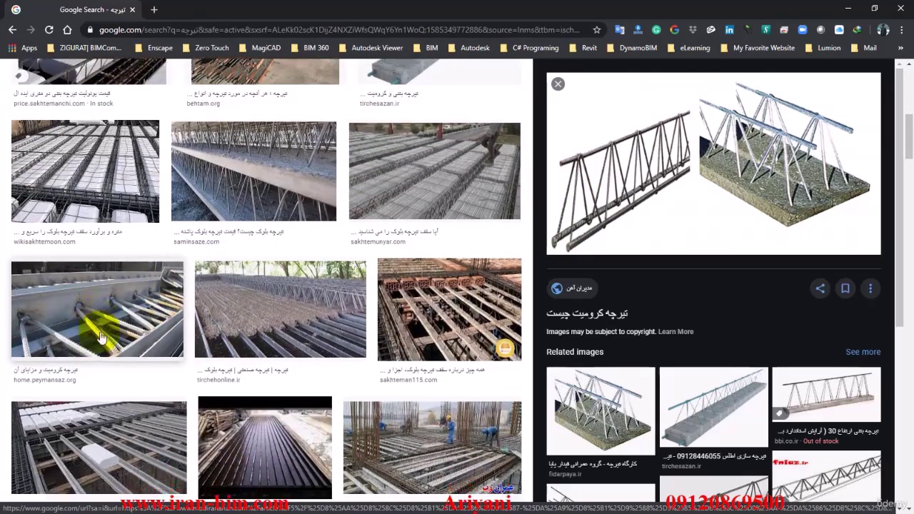
{"action": "scroll", "coordinate": [757, 285], "scroll_direction": "up", "scroll_amount": 2}
{"action": "scroll", "coordinate": [750, 264], "scroll_direction": "up", "scroll_amount": 2}
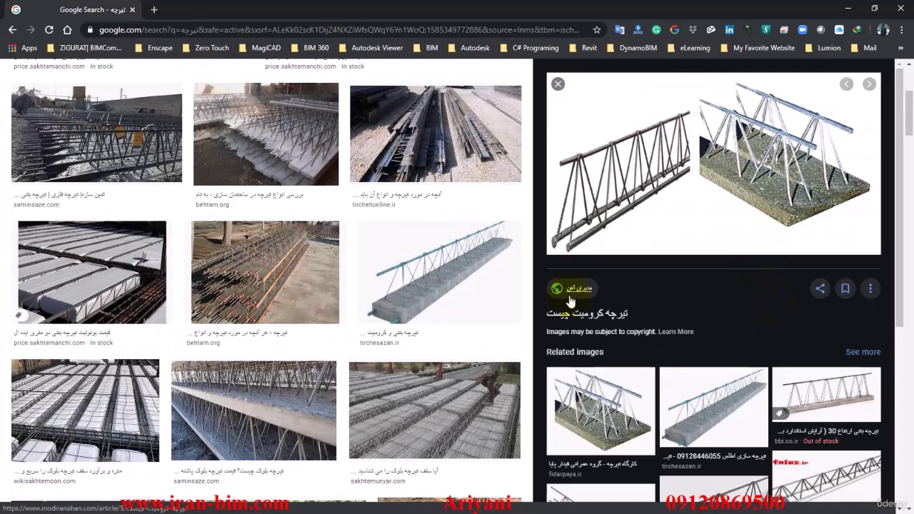
{"action": "scroll", "coordinate": [441, 292], "scroll_direction": "up", "scroll_amount": 3}
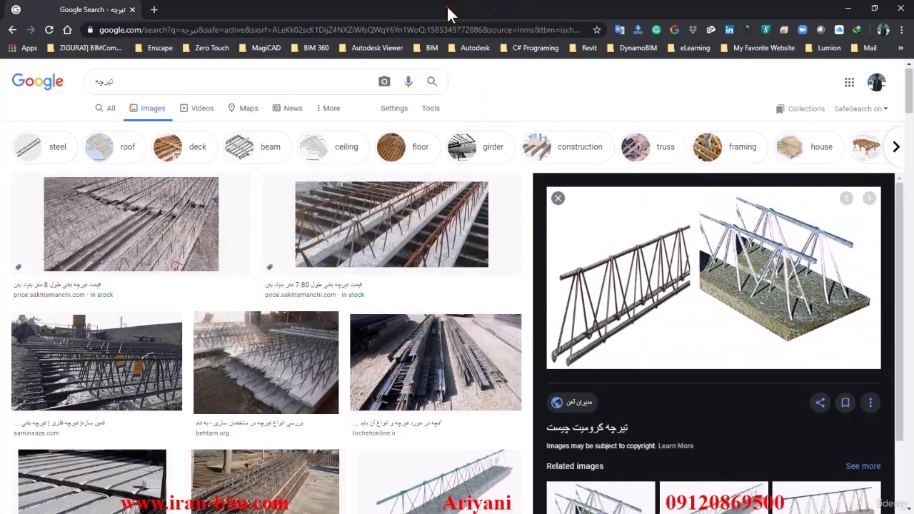
Switch to Revit and create a new family from the Metric Structural Framing - Beams and Braces.rft template.
{"action": "left_click", "coordinate": [899, 10]}
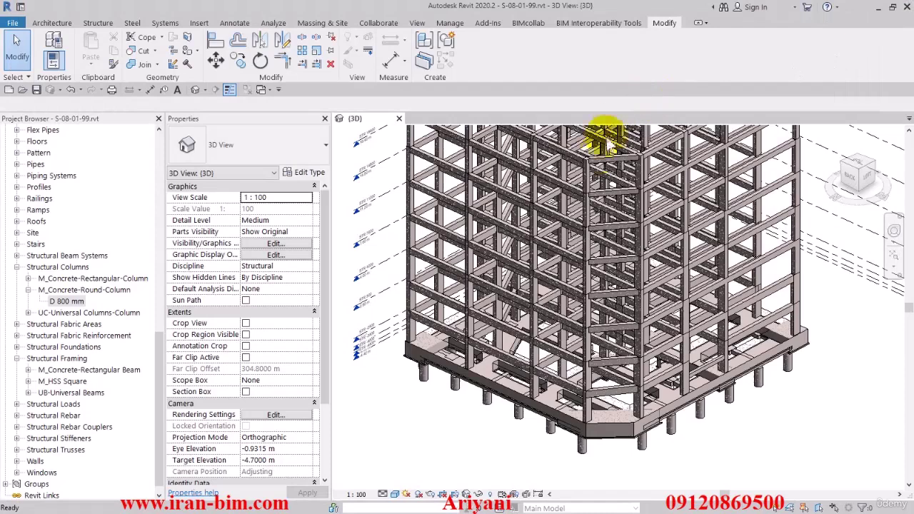
{"action": "left_click", "coordinate": [12, 25]}
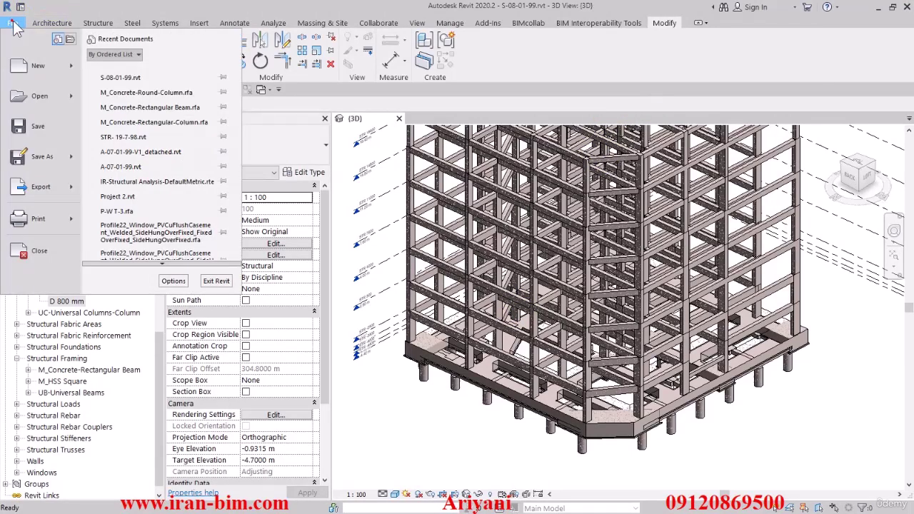
{"action": "left_click", "coordinate": [38, 66]}
{"action": "left_click", "coordinate": [124, 107]}
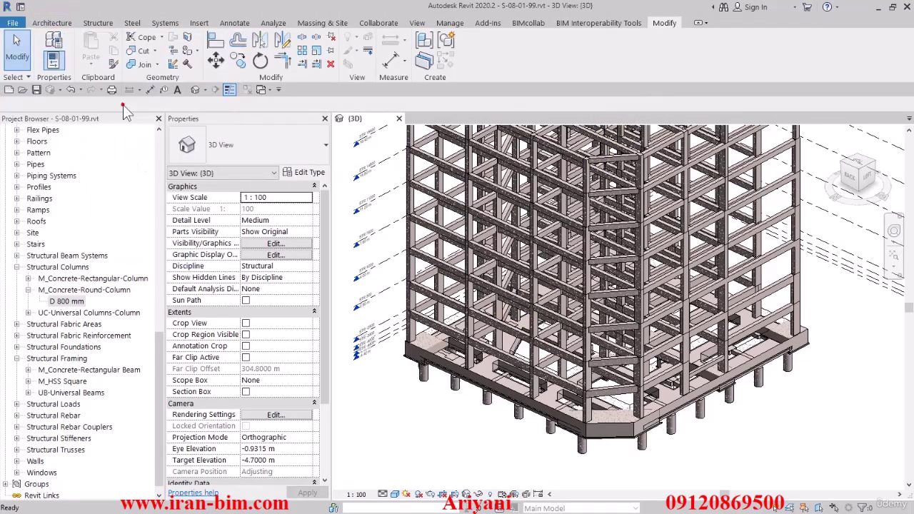
{"action": "left_click_drag", "start_coordinate": [580, 134], "coordinate": [582, 207]}
{"action": "left_click_drag", "start_coordinate": [675, 342], "coordinate": [723, 473]}
{"action": "left_click", "coordinate": [437, 272]}
{"action": "scroll", "coordinate": [438, 289], "scroll_direction": "down", "scroll_amount": 6}
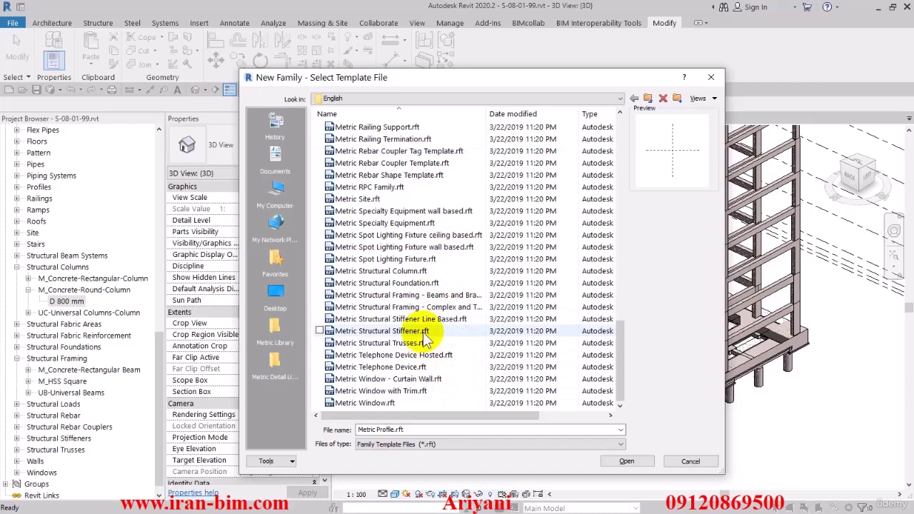
{"action": "left_click", "coordinate": [425, 309]}
{"action": "left_click", "coordinate": [431, 298]}
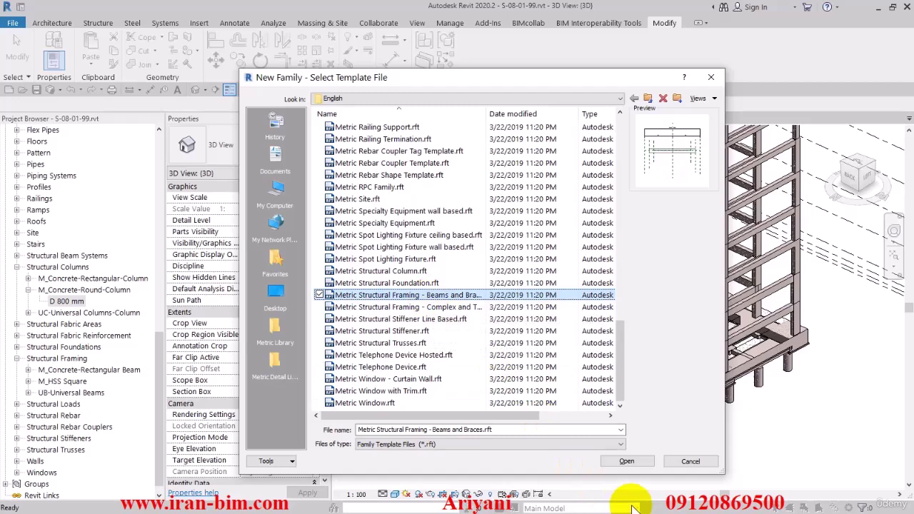
{"action": "left_click", "coordinate": [624, 460]}
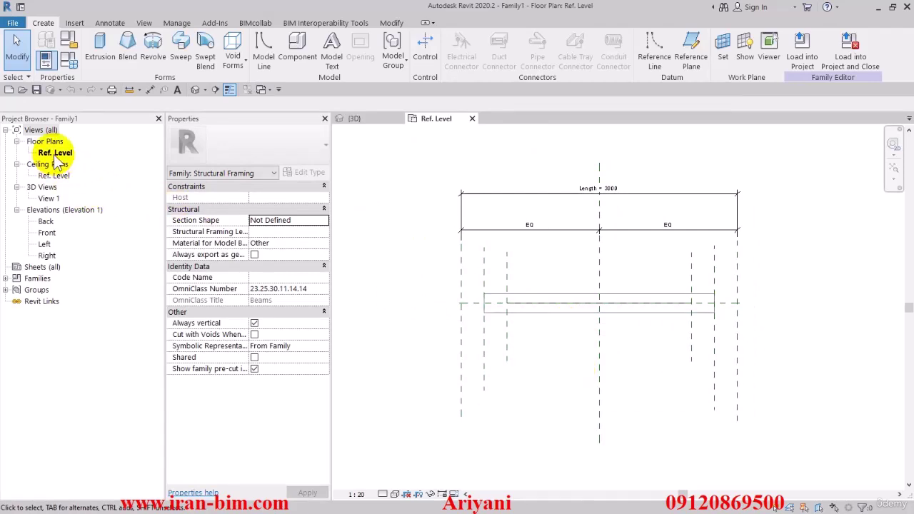
Open the family's Left elevation and check the rectangular beam profile around the reference plane intersection.
{"action": "double_click", "coordinate": [45, 245]}
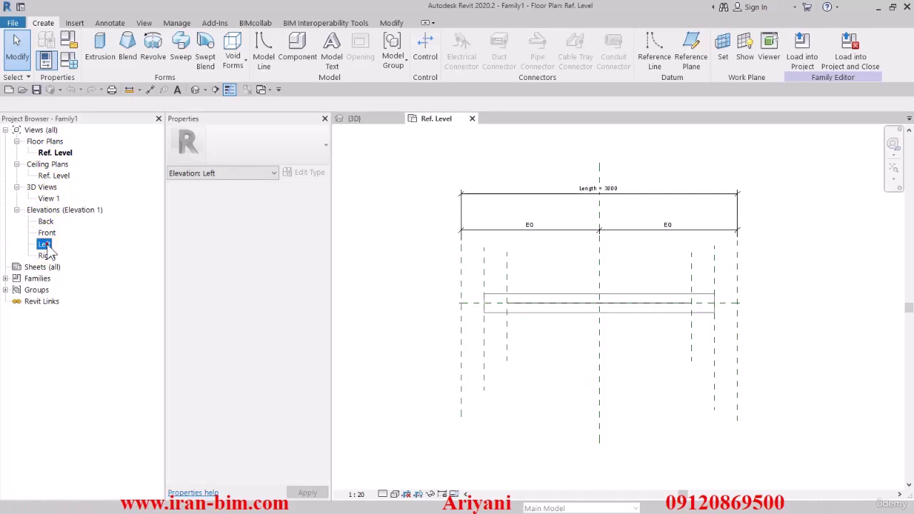
{"action": "scroll", "coordinate": [528, 401], "scroll_direction": "up", "scroll_amount": 1}
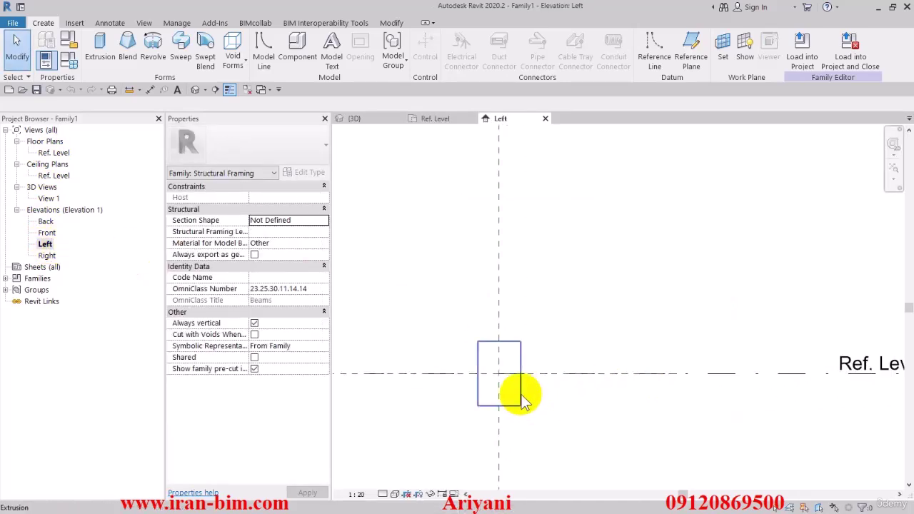
{"action": "middle_click_drag", "start_coordinate": [521, 401], "coordinate": [657, 347]}
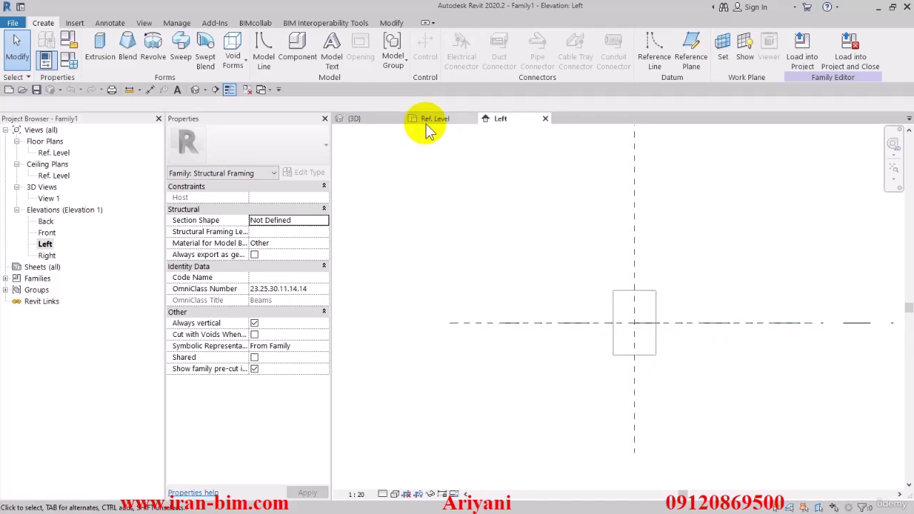
{"action": "middle_click_drag", "start_coordinate": [561, 304], "coordinate": [507, 299]}
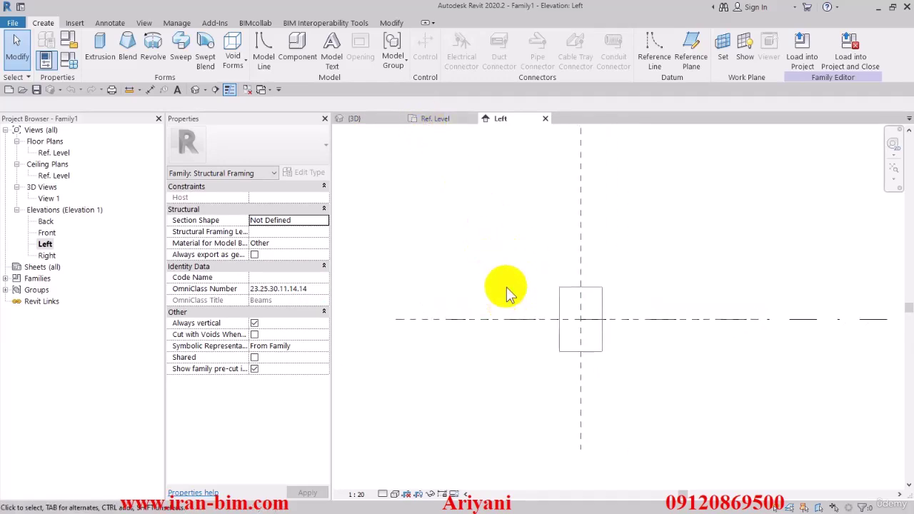
{"action": "left_click", "coordinate": [568, 289]}
{"action": "key", "text": "Escape"}
Tile the open views starting from Ref. Level and close the building project's 3D view.
{"action": "left_click", "coordinate": [437, 120]}
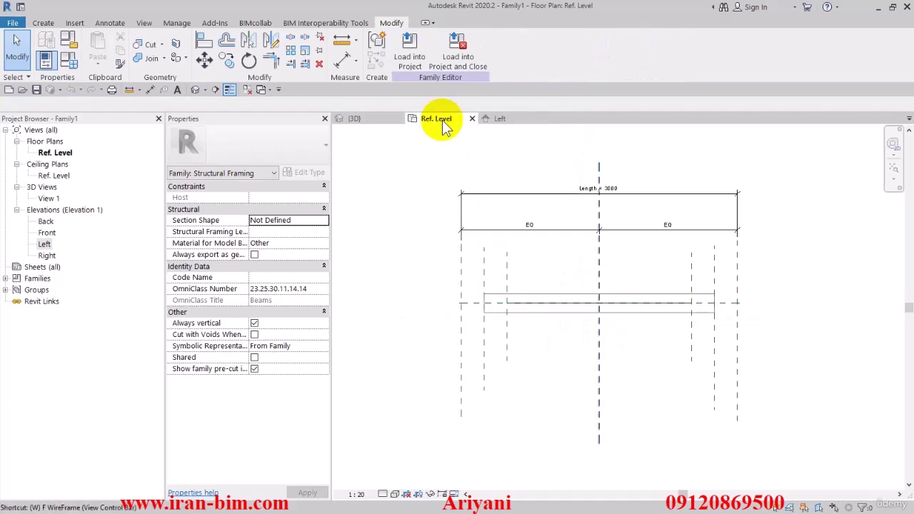
{"action": "key", "text": "t"}
{"action": "left_click", "coordinate": [691, 119]}
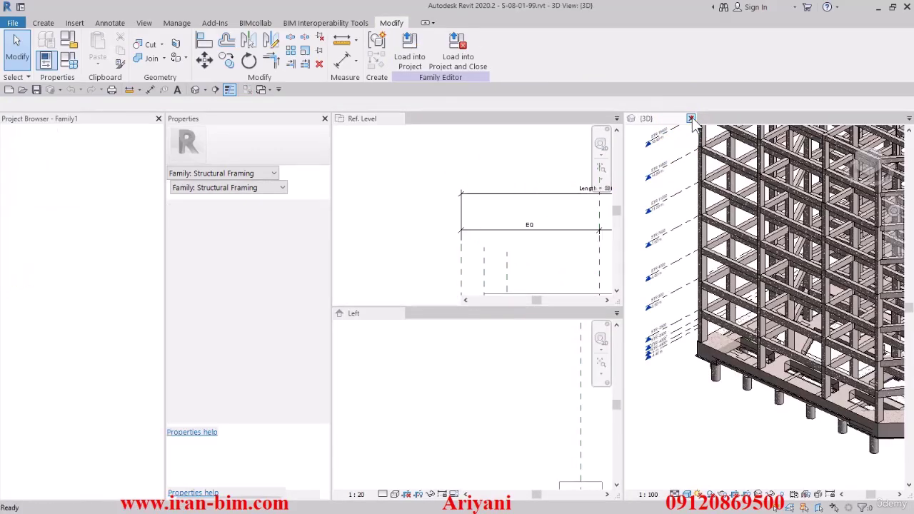
{"action": "left_click", "coordinate": [673, 208]}
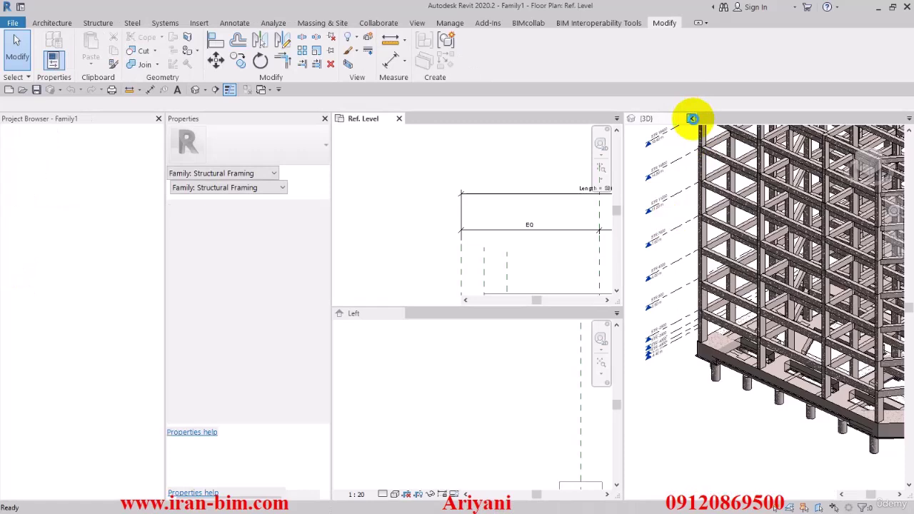
{"action": "left_click", "coordinate": [692, 118]}
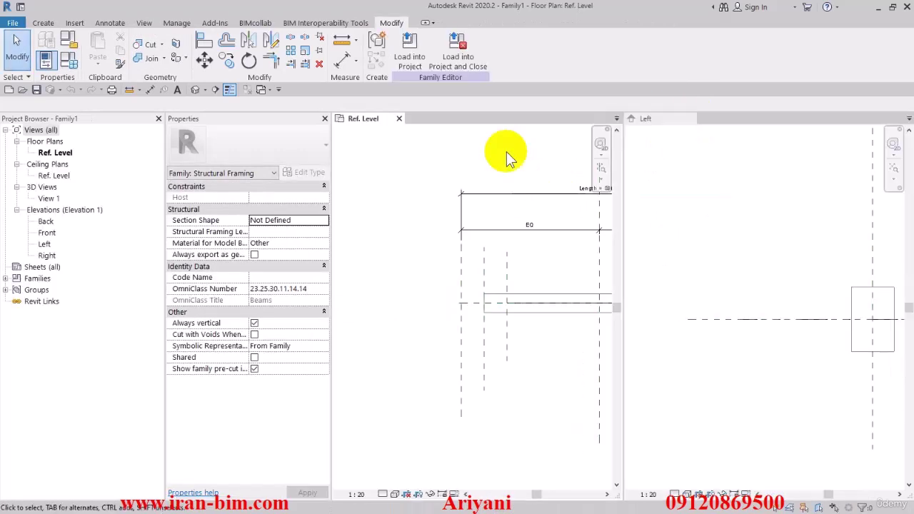
Retile the views with the Left elevation first and fit the whole beam in the Ref. Level plan.
{"action": "left_click", "coordinate": [755, 287]}
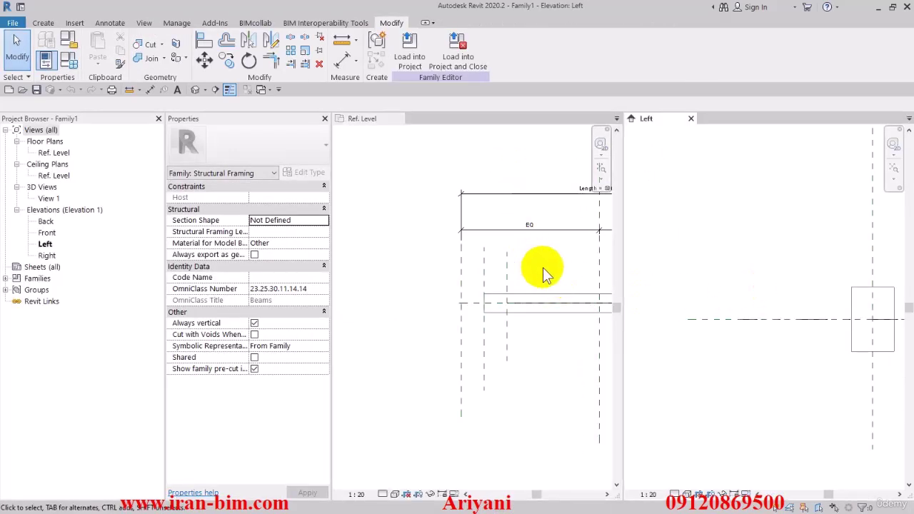
{"action": "key", "text": "w"}
{"action": "key", "text": "t"}
{"action": "middle_click_drag", "start_coordinate": [555, 272], "coordinate": [408, 246]}
{"action": "left_click", "coordinate": [733, 280]}
{"action": "scroll", "coordinate": [734, 279], "scroll_direction": "down", "scroll_amount": 2}
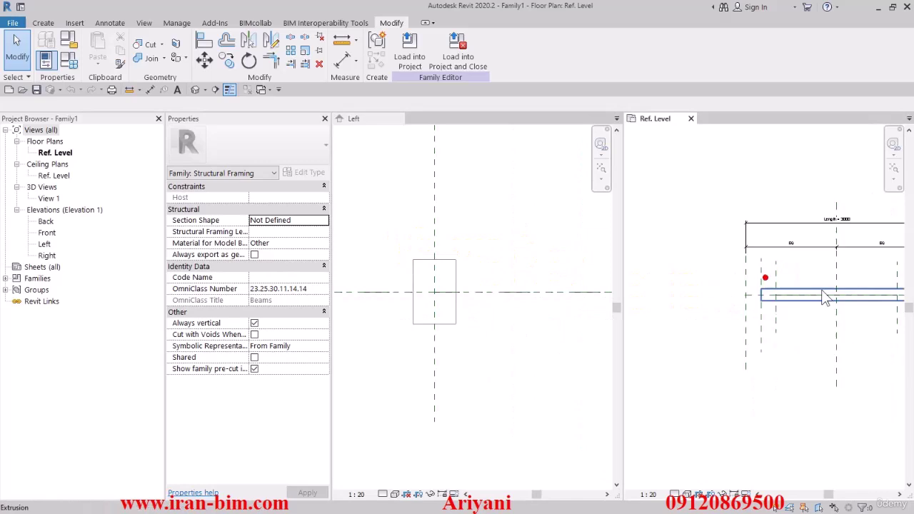
{"action": "middle_click_drag", "start_coordinate": [822, 290], "coordinate": [687, 299]}
{"action": "scroll", "coordinate": [690, 273], "scroll_direction": "up", "scroll_amount": 2}
{"action": "scroll", "coordinate": [728, 284], "scroll_direction": "down", "scroll_amount": 1}
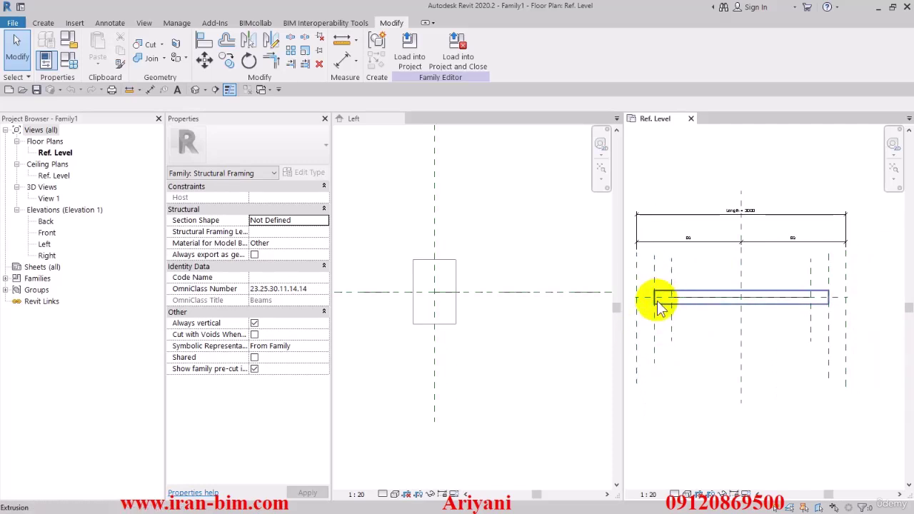
Inspect the Member Left, Stick Symbol Right and Member Right reference planes around the beam extrusion in the Ref. Level plan.
{"action": "left_click", "coordinate": [654, 316]}
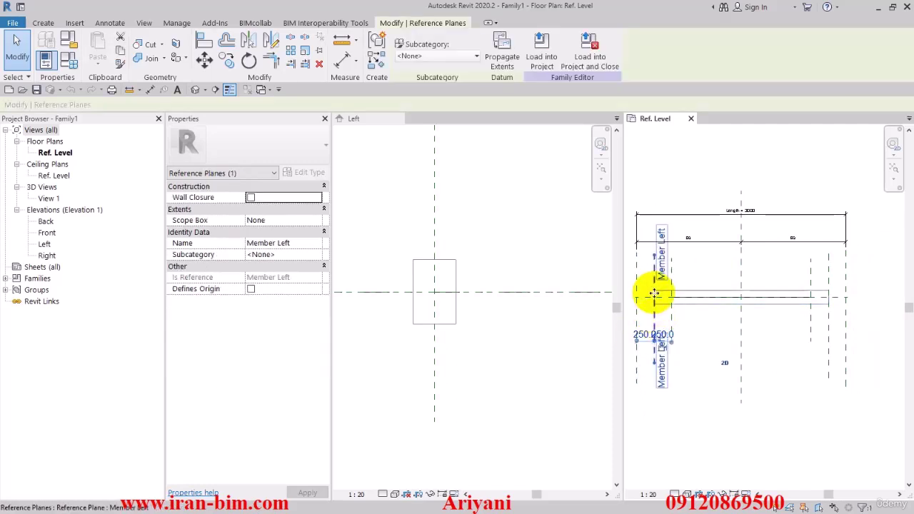
{"action": "left_click", "coordinate": [811, 332]}
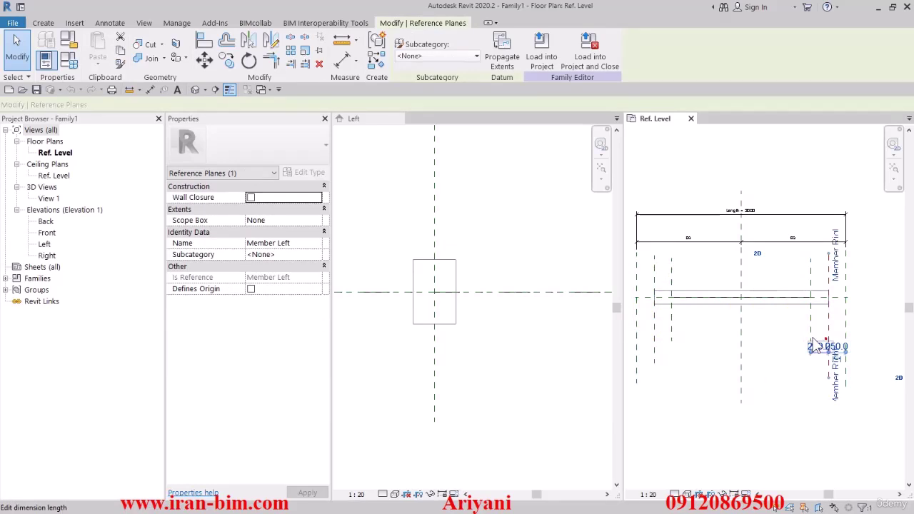
{"action": "left_click", "coordinate": [815, 325]}
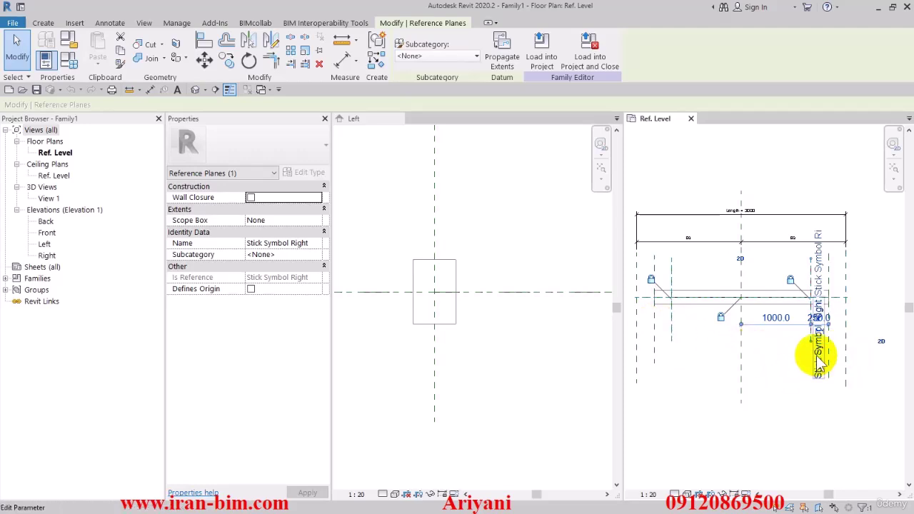
{"action": "left_click", "coordinate": [786, 356]}
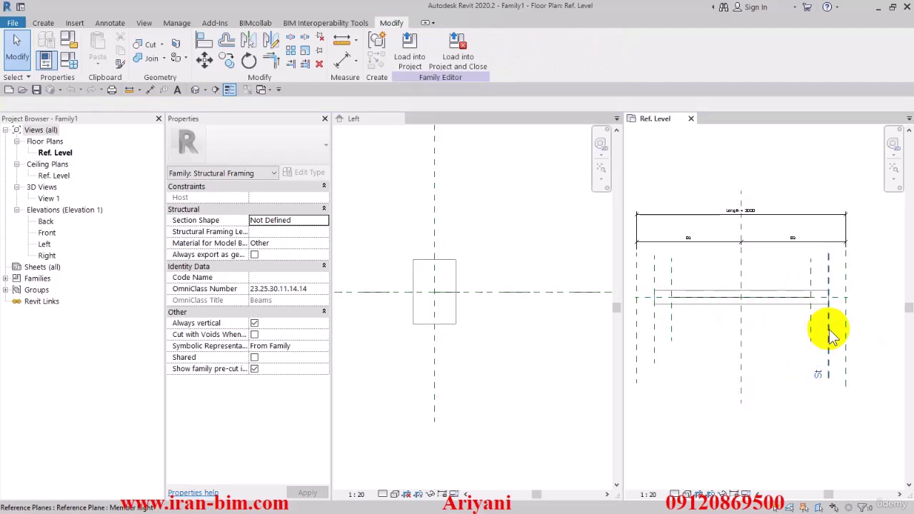
{"action": "left_click", "coordinate": [829, 326]}
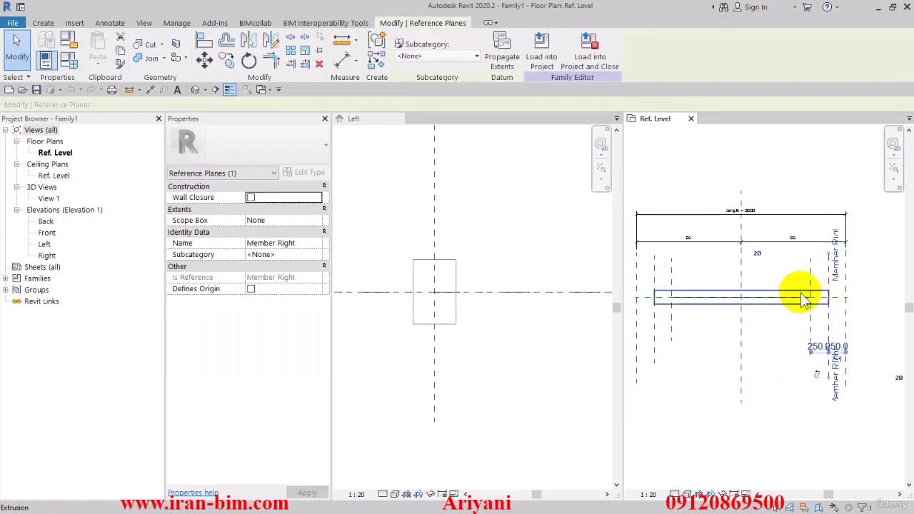
{"action": "left_click", "coordinate": [801, 299]}
{"action": "left_click", "coordinate": [784, 361]}
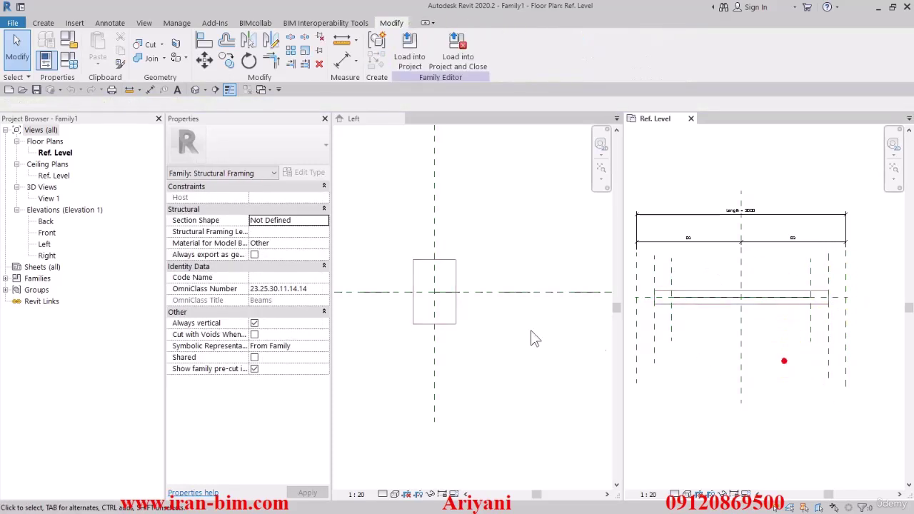
Draw two vertical reference planes in the Left elevation, one on each side of the center plane within the beam profile.
{"action": "left_click", "coordinate": [514, 267]}
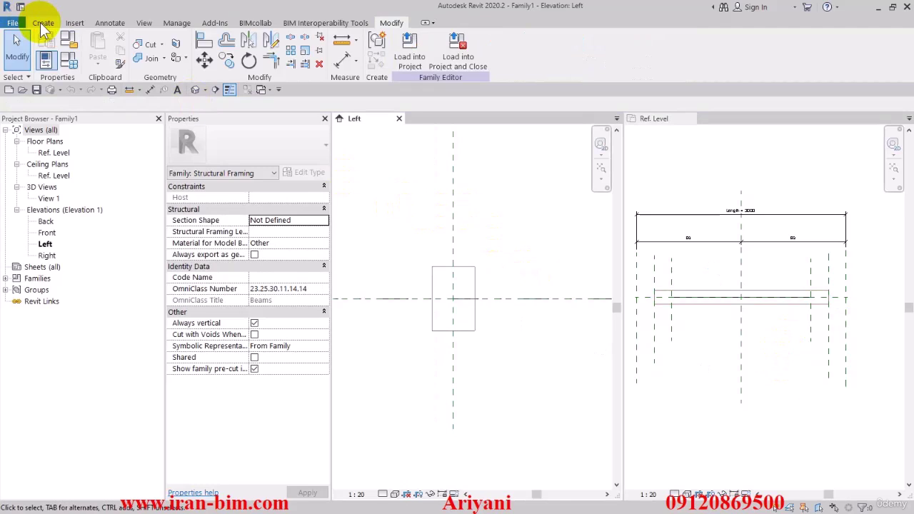
{"action": "left_click", "coordinate": [43, 25]}
{"action": "left_click", "coordinate": [698, 43]}
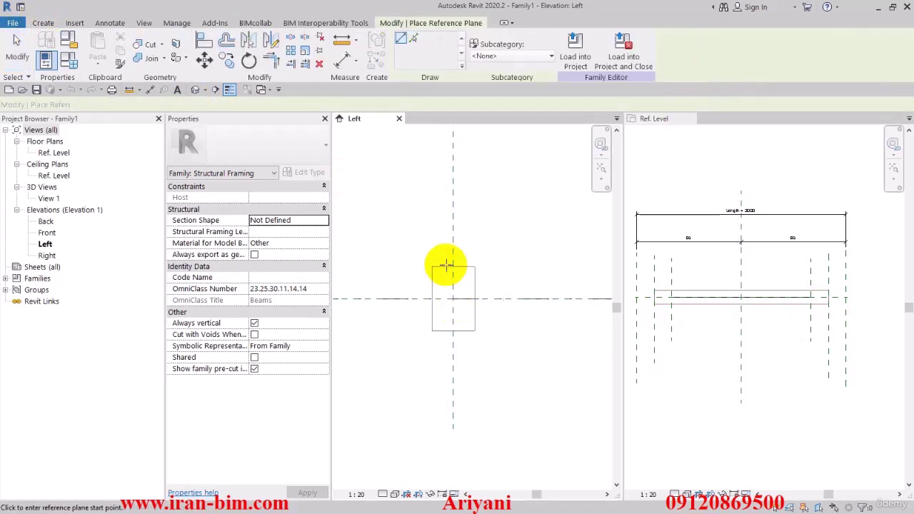
{"action": "left_click", "coordinate": [437, 243]}
{"action": "left_click", "coordinate": [436, 412]}
{"action": "left_click", "coordinate": [467, 236]}
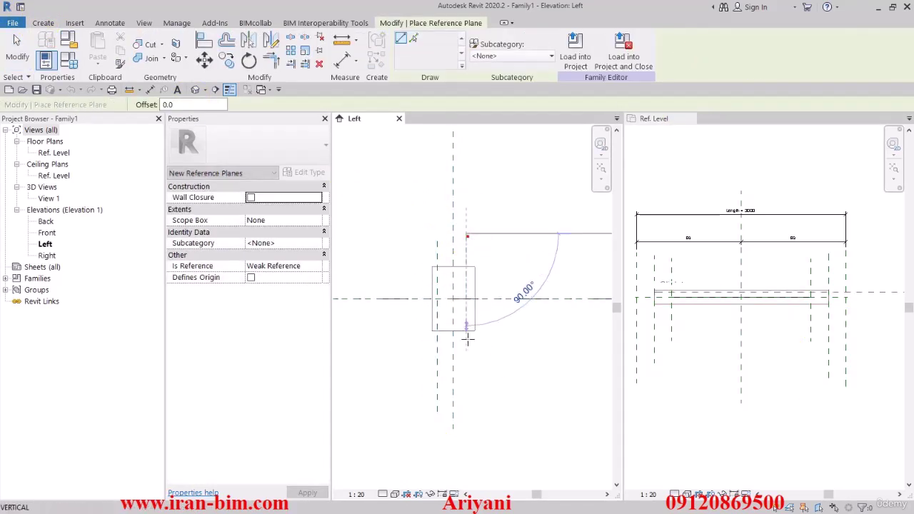
{"action": "left_click", "coordinate": [466, 405]}
Draw a horizontal reference plane just above the Ref. Level line across the beam profile in the Left elevation.
{"action": "left_click", "coordinate": [394, 289]}
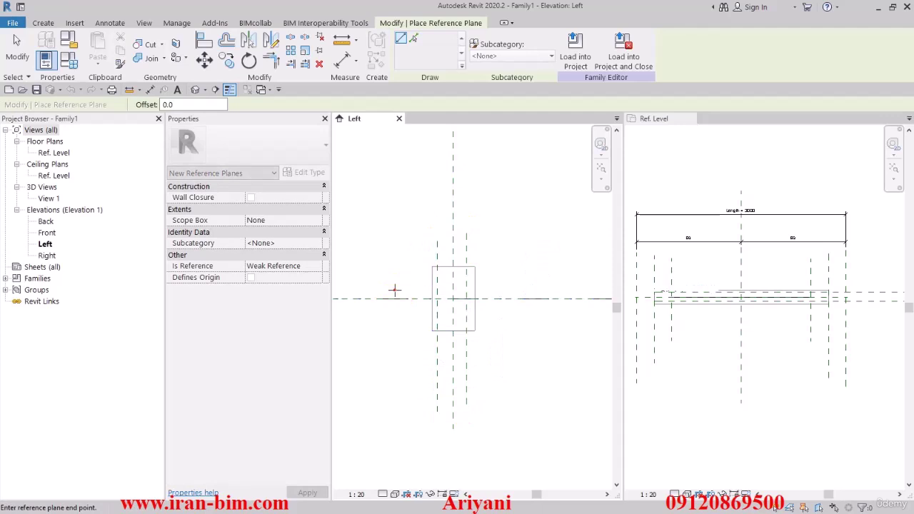
{"action": "left_click_drag", "start_coordinate": [394, 289], "coordinate": [579, 288]}
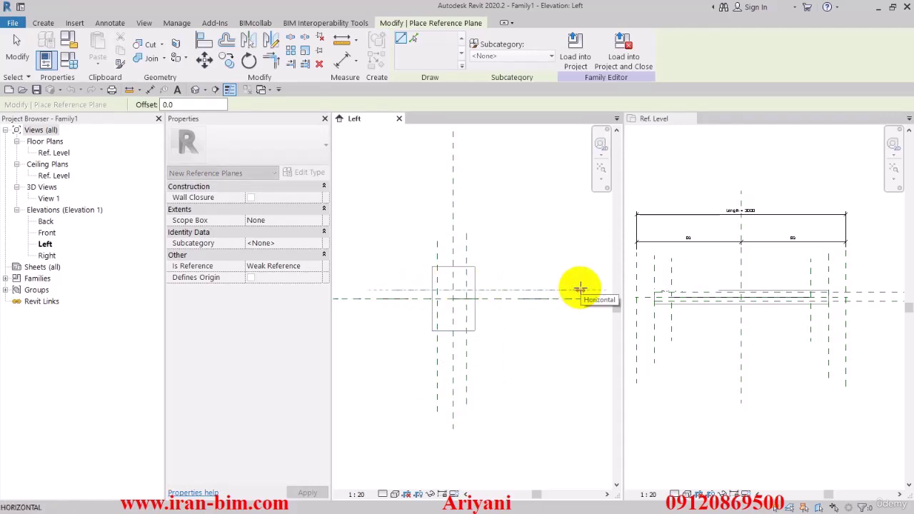
{"action": "left_click", "coordinate": [579, 287]}
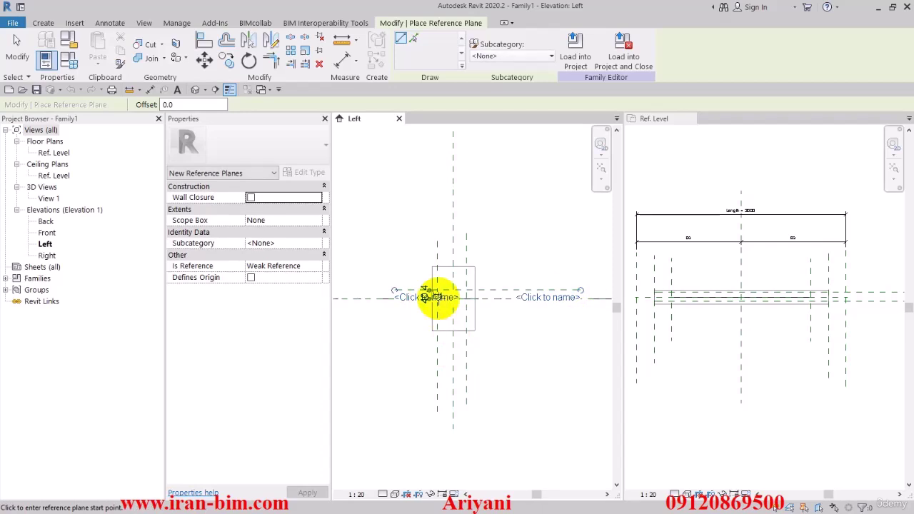
{"action": "left_click", "coordinate": [17, 50]}
Add an aligned dimension between the new horizontal reference plane and the Ref. Level line in the Left elevation.
{"action": "left_click", "coordinate": [345, 60]}
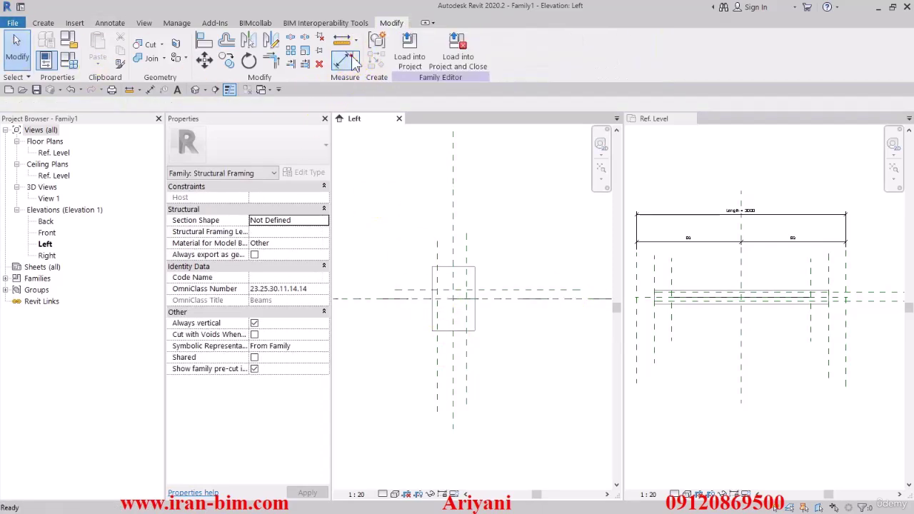
{"action": "left_click", "coordinate": [412, 291]}
{"action": "left_click", "coordinate": [357, 300]}
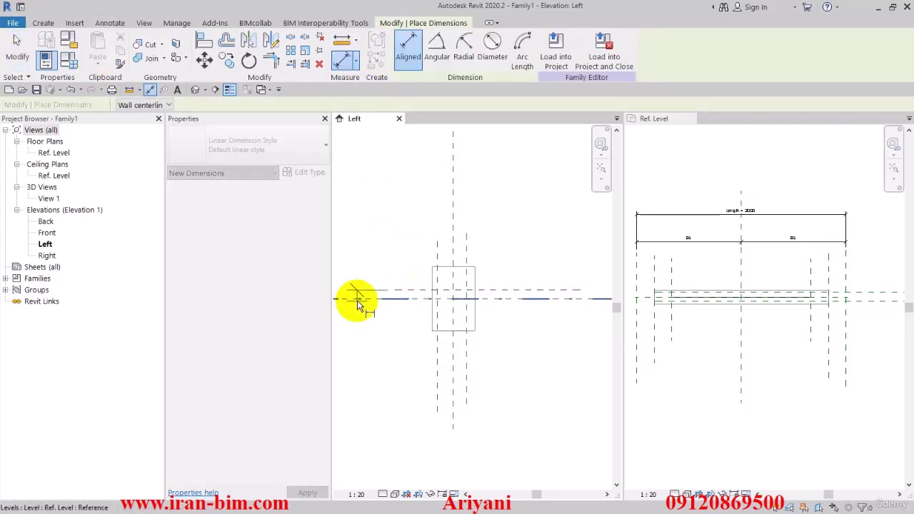
Dimension the three vertical reference planes in one string below the beam profile and make the segments equal.
{"action": "left_click", "coordinate": [434, 348]}
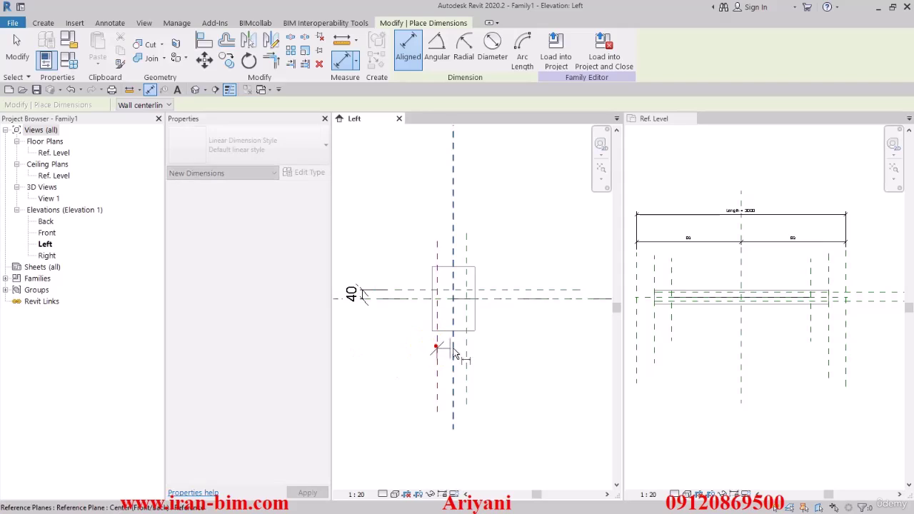
{"action": "left_click", "coordinate": [466, 350]}
{"action": "left_click", "coordinate": [509, 392]}
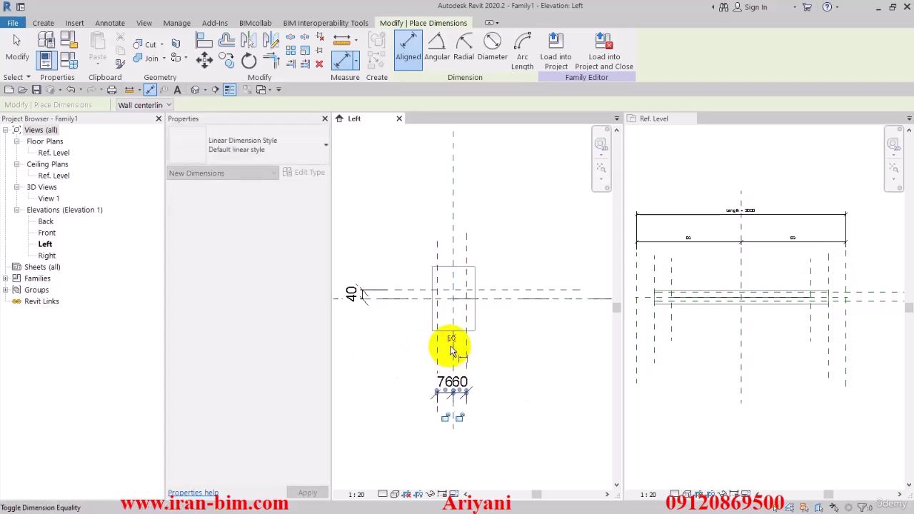
{"action": "left_click", "coordinate": [450, 344]}
Add an overall dimension between the two outer vertical reference planes, placed below the equality dimension.
{"action": "left_click", "coordinate": [440, 353]}
{"action": "left_click", "coordinate": [467, 418]}
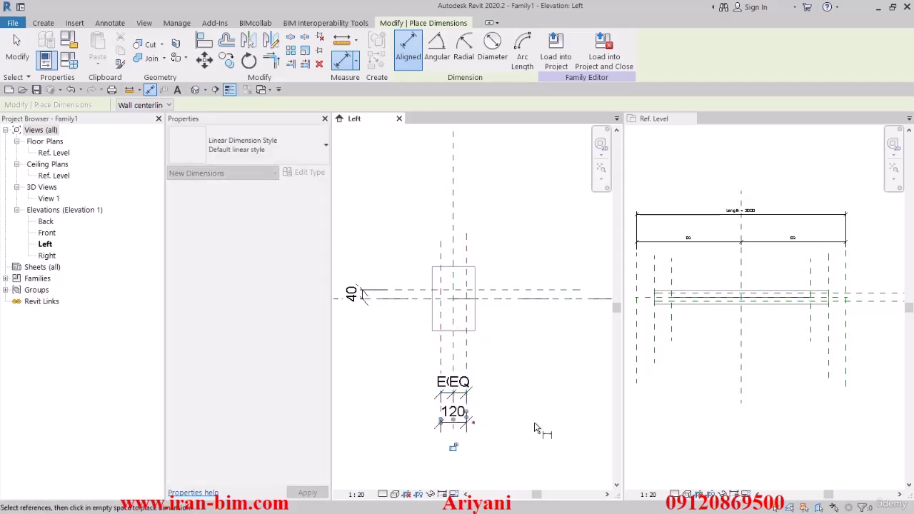
{"action": "left_click", "coordinate": [532, 409]}
{"action": "key", "text": "Escape"}
Set the text size to 2 mm and the text offset to 0 in the Default linear style dimension type.
{"action": "middle_click_drag", "start_coordinate": [465, 387], "coordinate": [520, 388]}
{"action": "scroll", "coordinate": [478, 325], "scroll_direction": "up", "scroll_amount": 1}
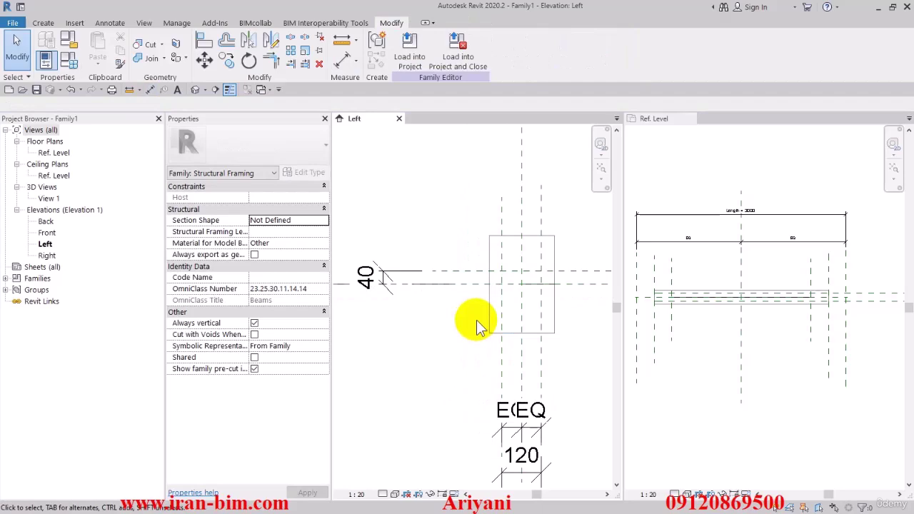
{"action": "left_click", "coordinate": [381, 282]}
{"action": "left_click", "coordinate": [407, 373]}
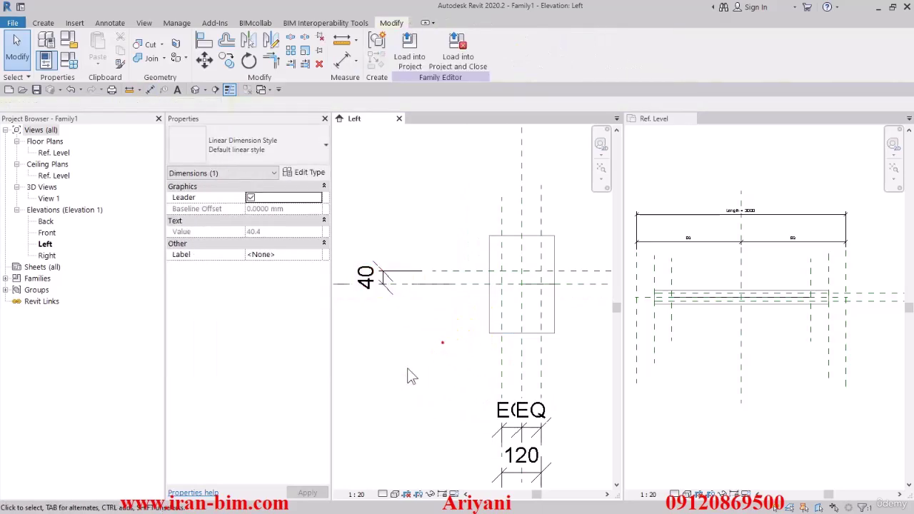
{"action": "left_click", "coordinate": [379, 294]}
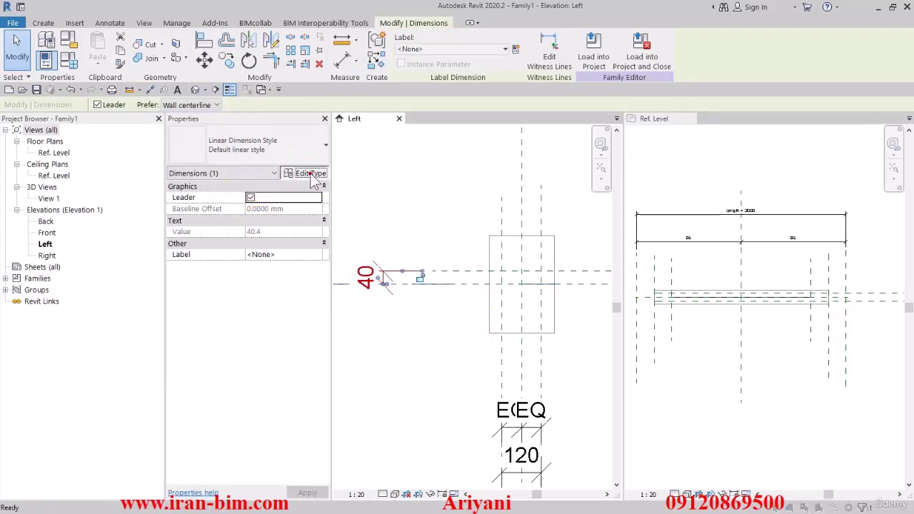
{"action": "left_click", "coordinate": [310, 173]}
{"action": "scroll", "coordinate": [475, 235], "scroll_direction": "down", "scroll_amount": 5}
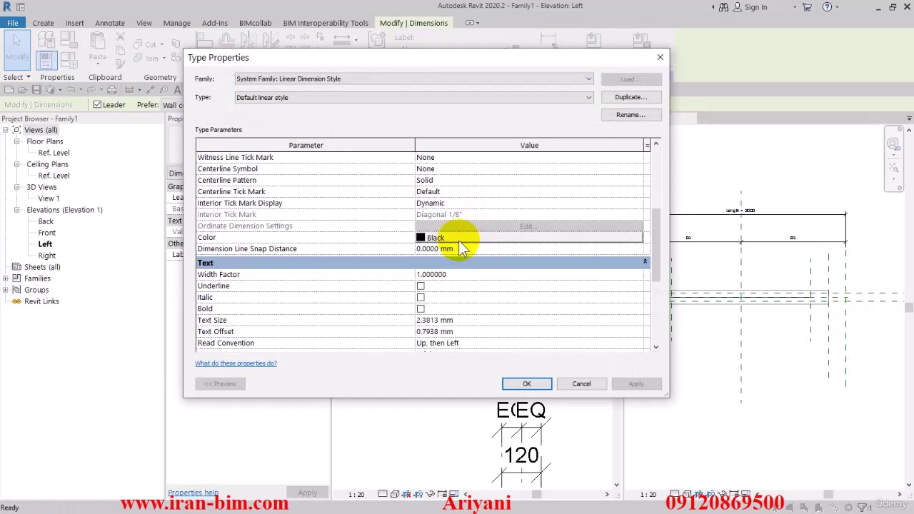
{"action": "scroll", "coordinate": [460, 243], "scroll_direction": "down", "scroll_amount": 2}
{"action": "left_click", "coordinate": [461, 252]}
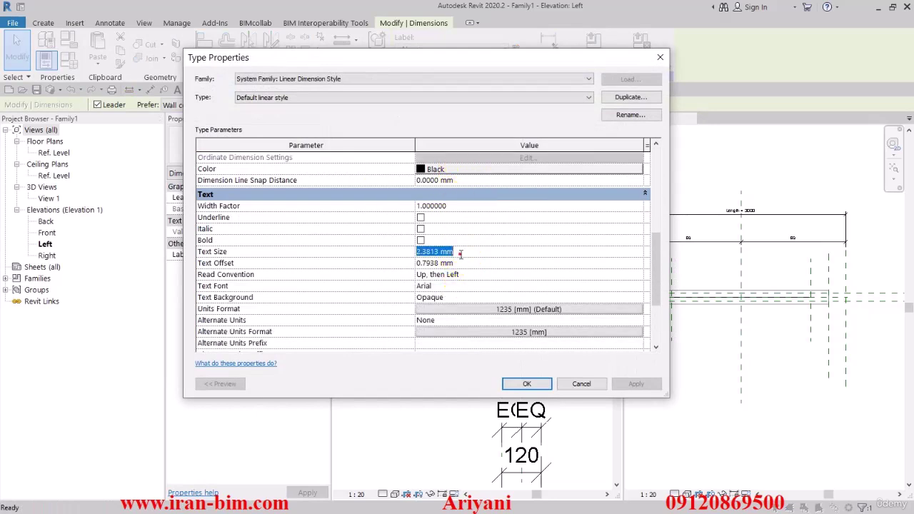
{"action": "type", "text": "2"}
{"action": "left_click", "coordinate": [422, 263]}
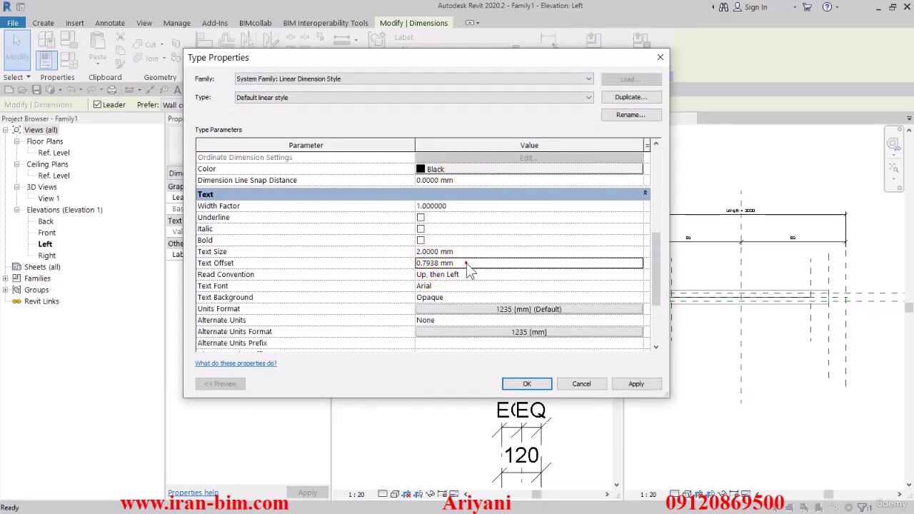
{"action": "type", "text": "0"}
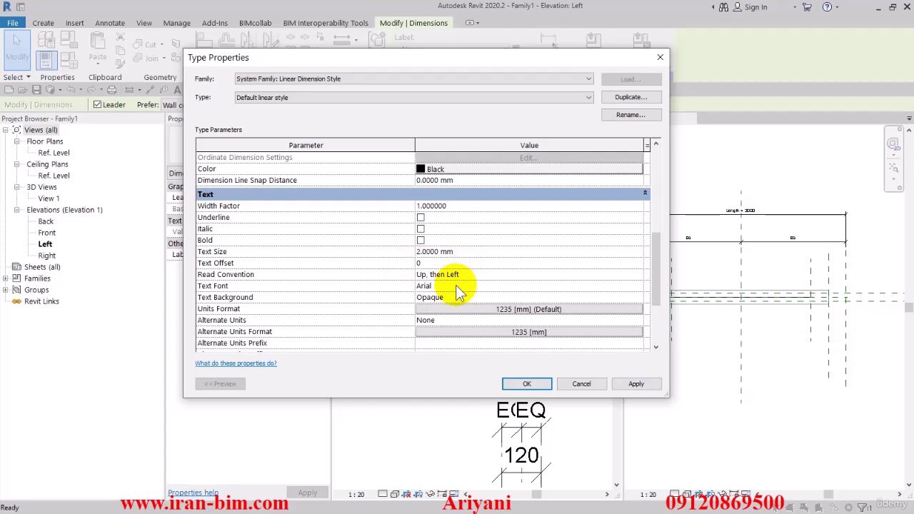
Make the dimension type's text background Transparent and apply the type changes.
{"action": "left_click", "coordinate": [459, 297]}
{"action": "left_click", "coordinate": [459, 297]}
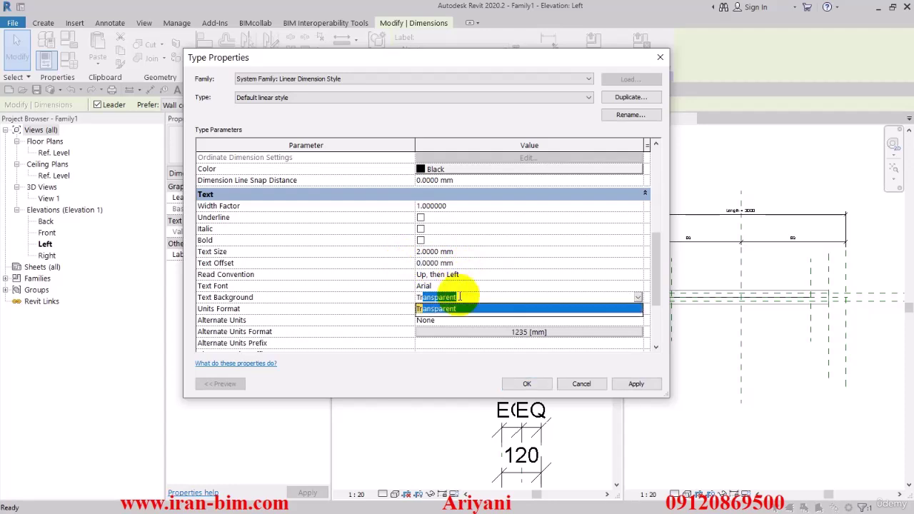
{"action": "left_click", "coordinate": [442, 309]}
{"action": "left_click", "coordinate": [635, 384]}
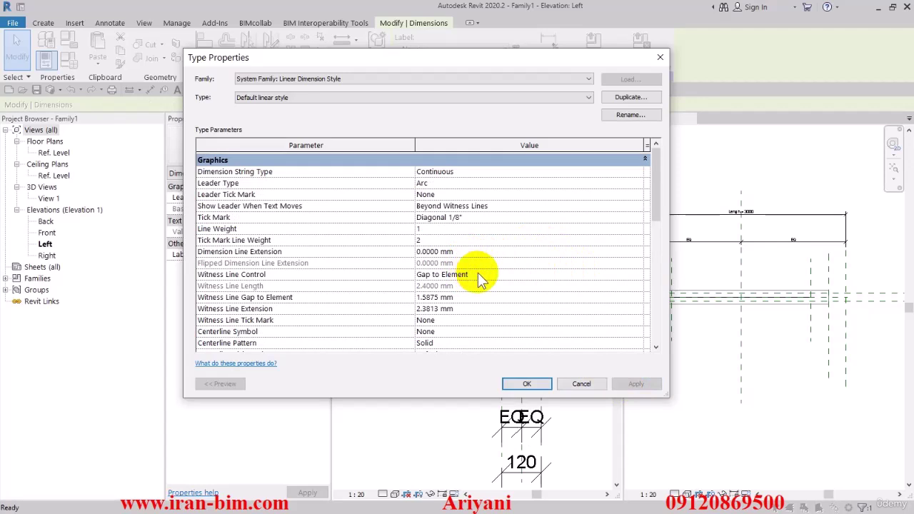
Set the dimension type's witness line control to Fixed to Dimension Line with a 2 mm witness line length.
{"action": "left_click", "coordinate": [481, 278]}
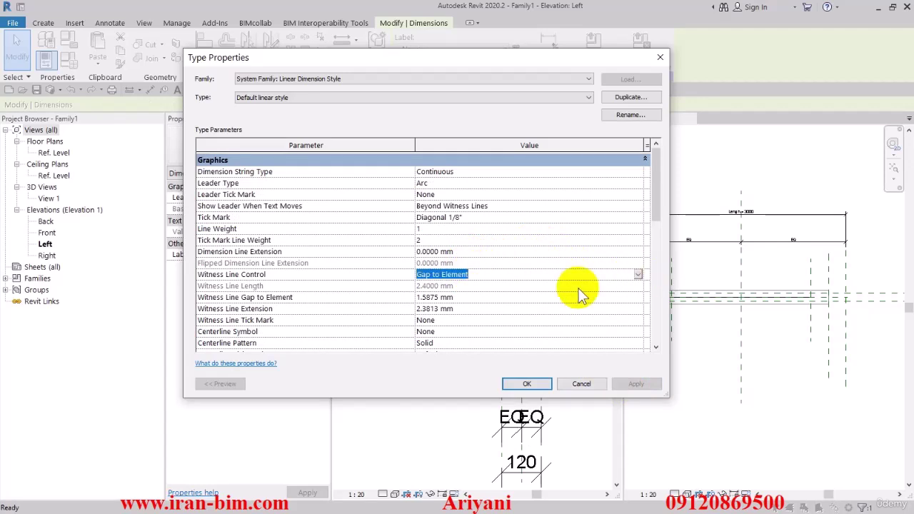
{"action": "left_click", "coordinate": [640, 275]}
{"action": "left_click", "coordinate": [500, 298]}
{"action": "left_click", "coordinate": [469, 285]}
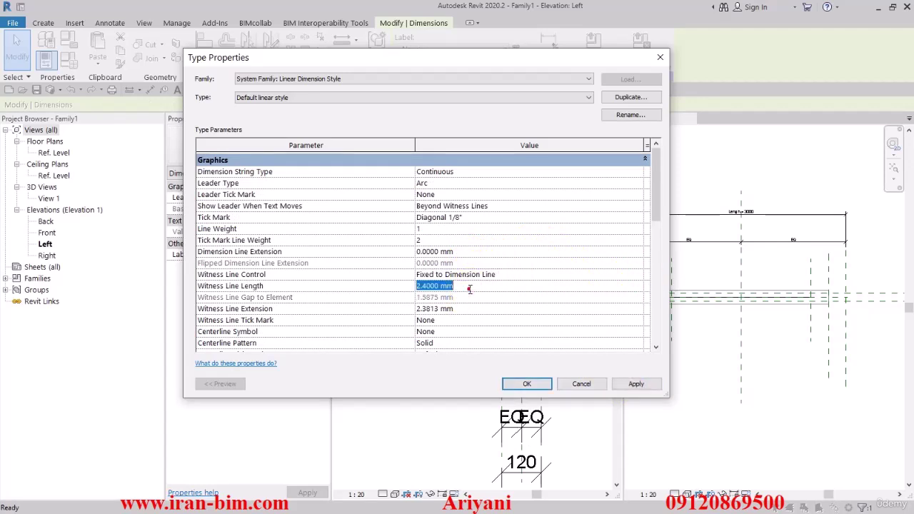
{"action": "type", "text": "2"}
{"action": "left_click", "coordinate": [636, 383]}
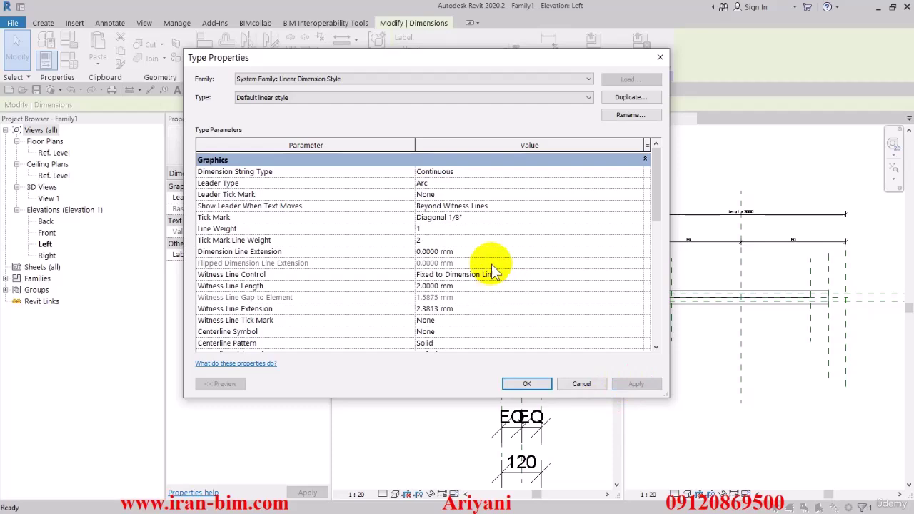
{"action": "left_click", "coordinate": [526, 384]}
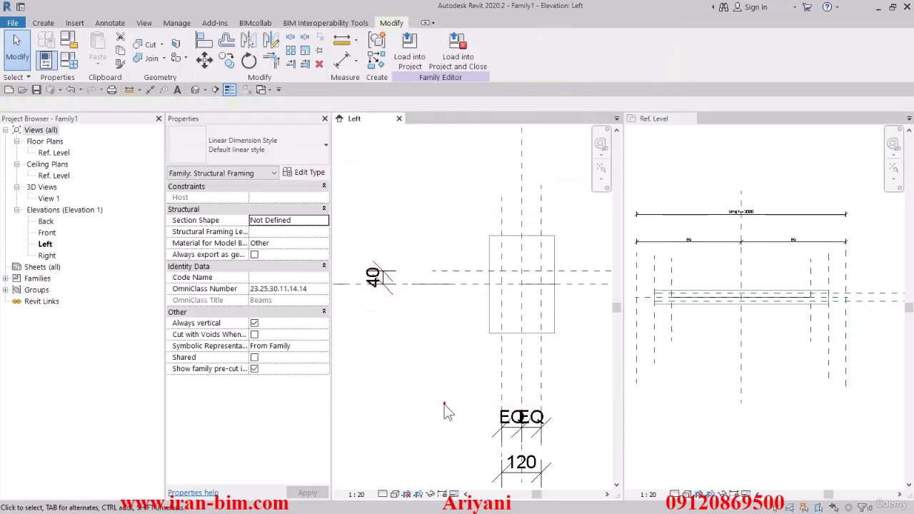
Label the vertical dimension above the Ref. Level with a new type-based family parameter named T_Base_Concrete.
{"action": "left_click", "coordinate": [388, 294]}
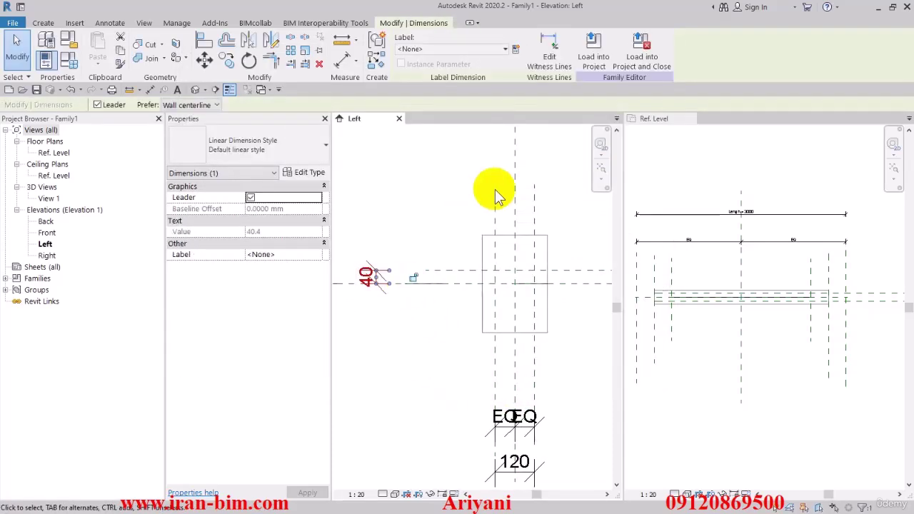
{"action": "left_click", "coordinate": [515, 50]}
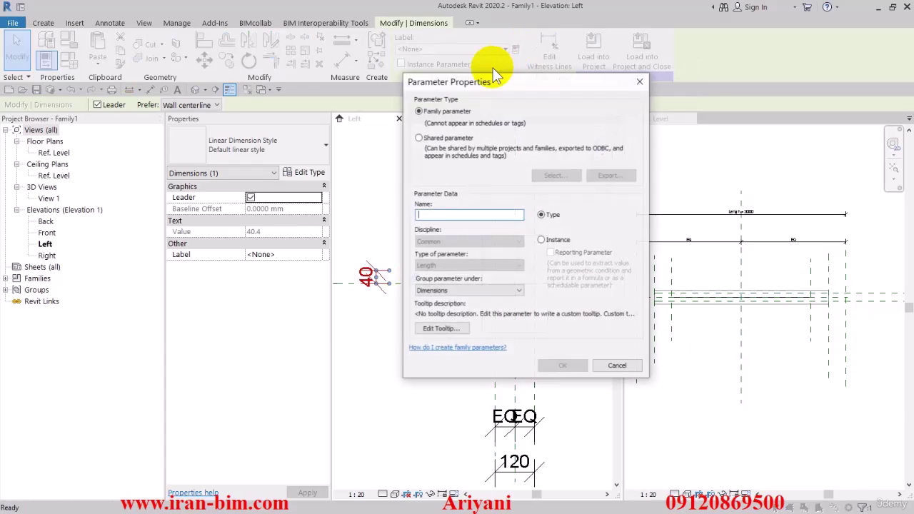
{"action": "left_click", "coordinate": [639, 80]}
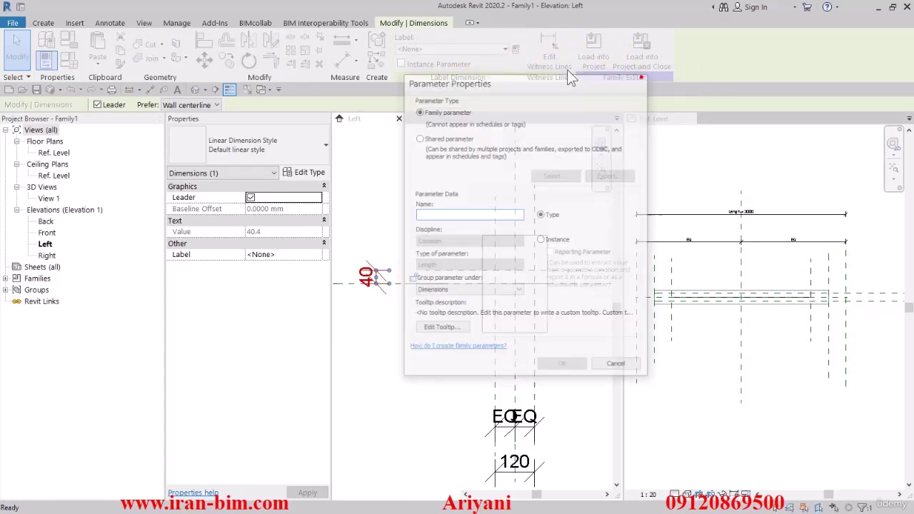
{"action": "left_click", "coordinate": [514, 49]}
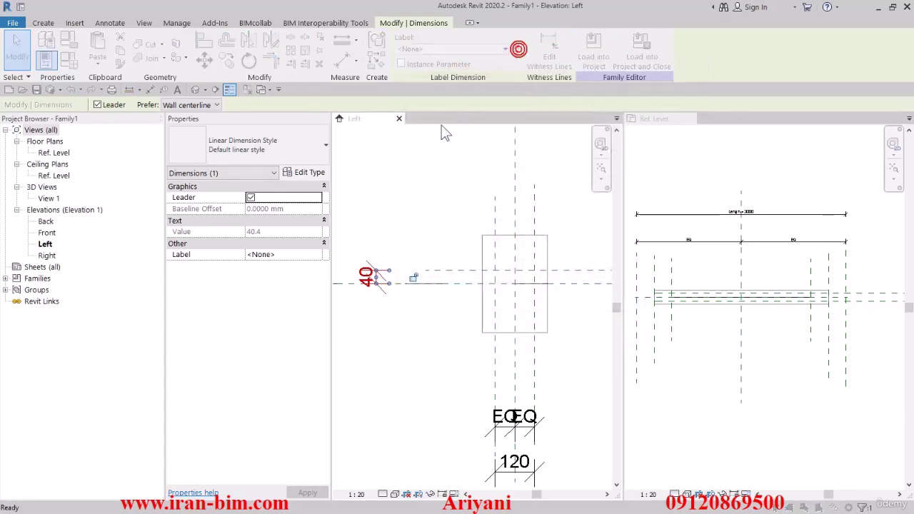
{"action": "left_click", "coordinate": [444, 218]}
{"action": "left_click", "coordinate": [444, 213]}
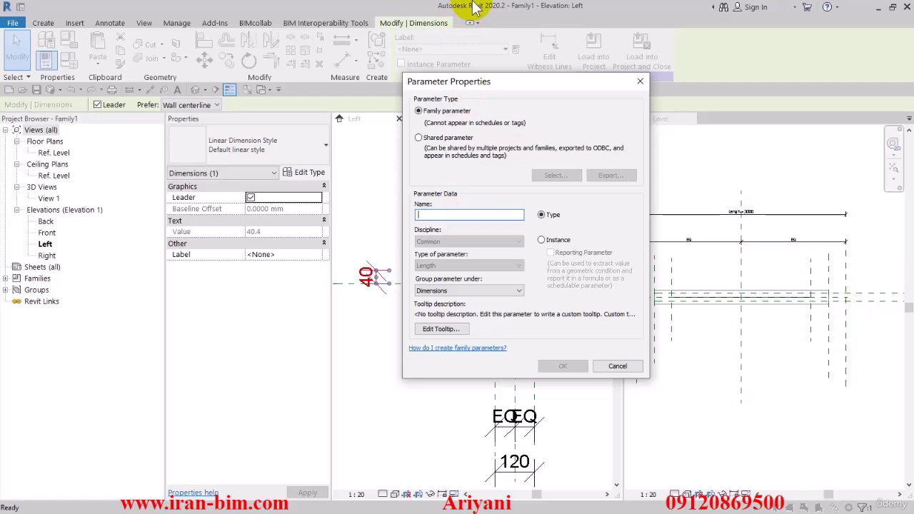
{"action": "left_click_drag", "start_coordinate": [520, 82], "coordinate": [262, 64]}
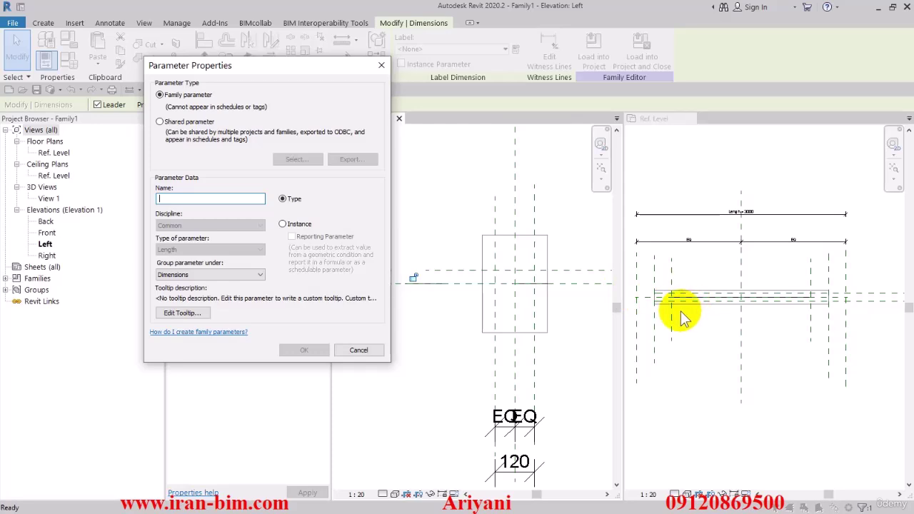
{"action": "left_click_drag", "start_coordinate": [257, 67], "coordinate": [433, 89]}
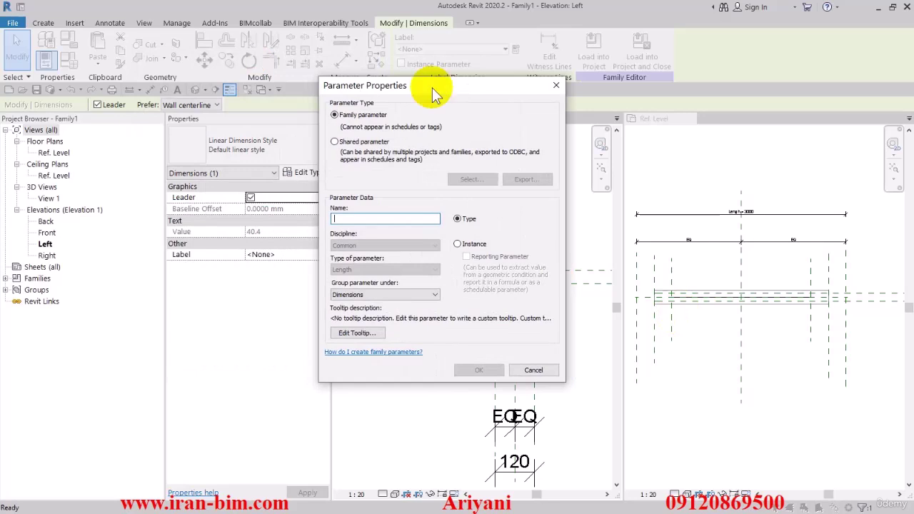
{"action": "left_click", "coordinate": [386, 217]}
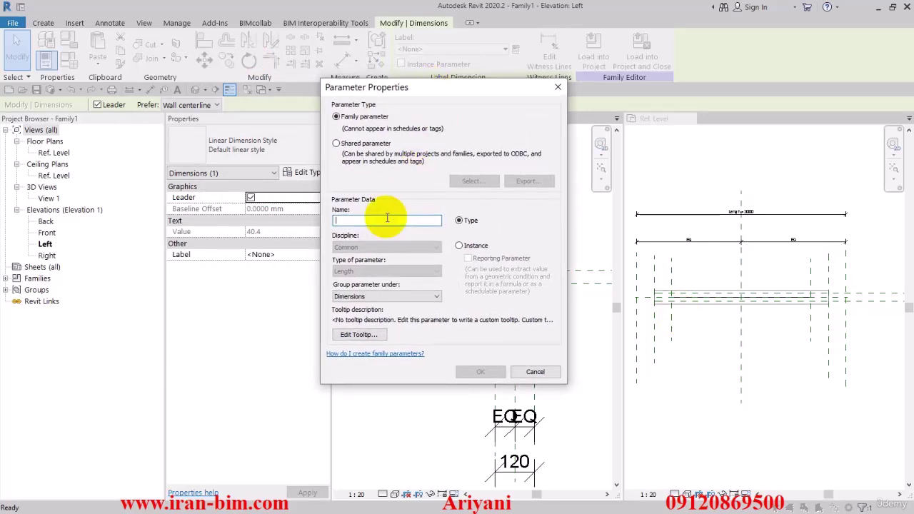
{"action": "type", "text": "T"}
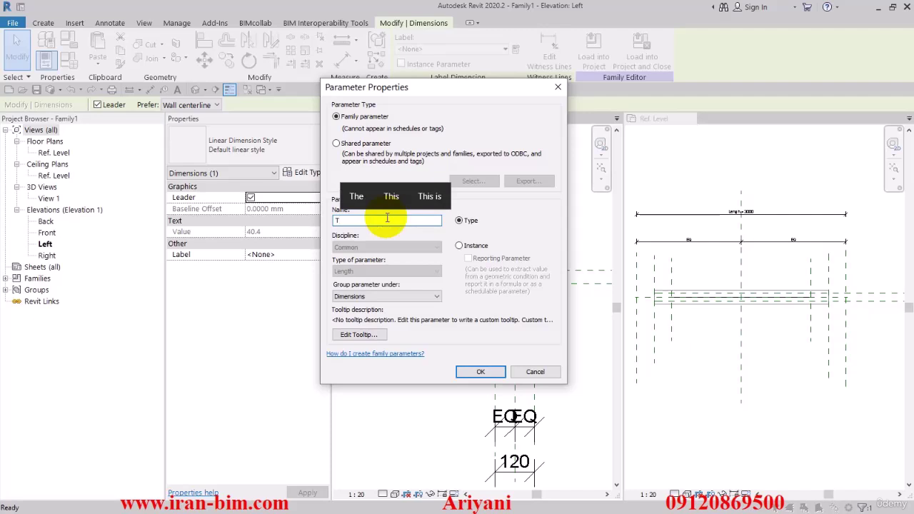
{"action": "type", "text": "_Base"}
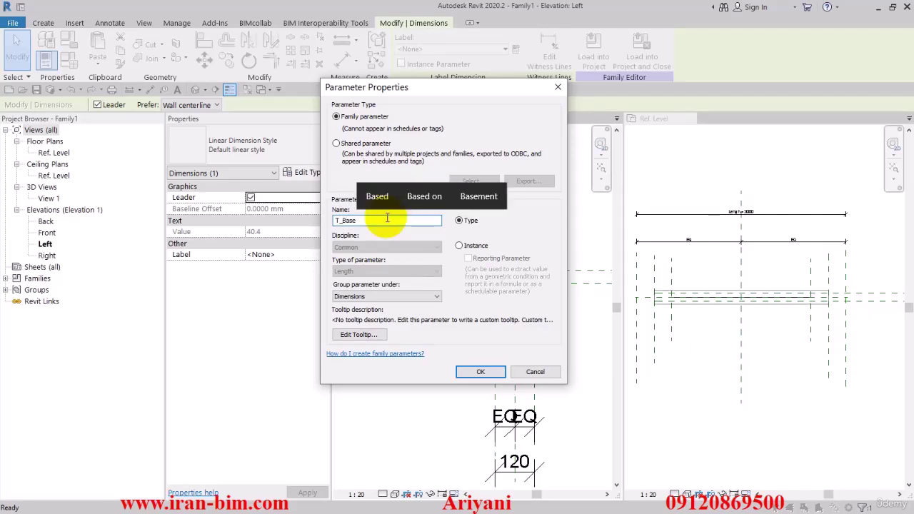
{"action": "type", "text": "_Co"}
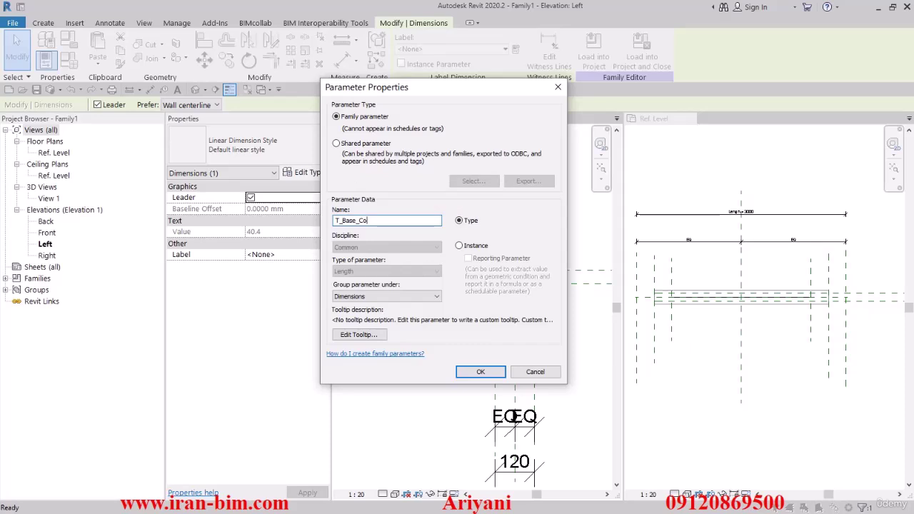
{"action": "type", "text": "ncrete"}
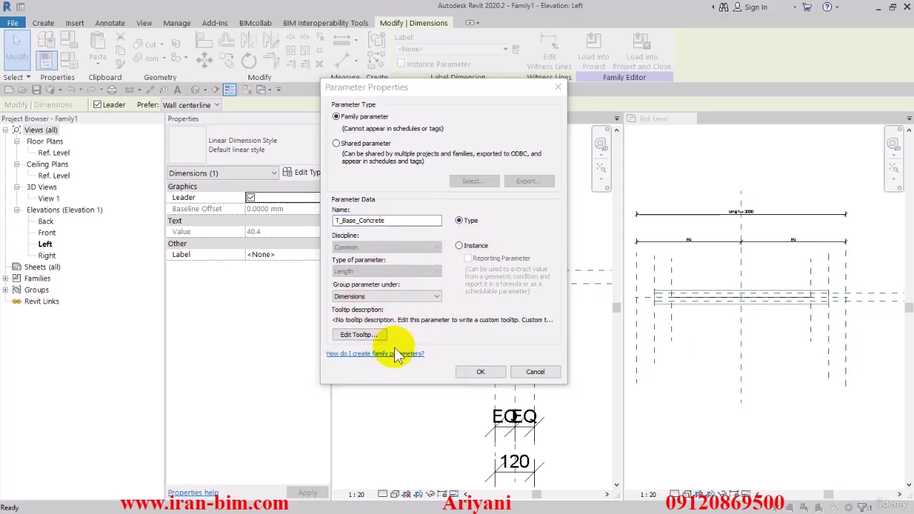
{"action": "left_click", "coordinate": [481, 371]}
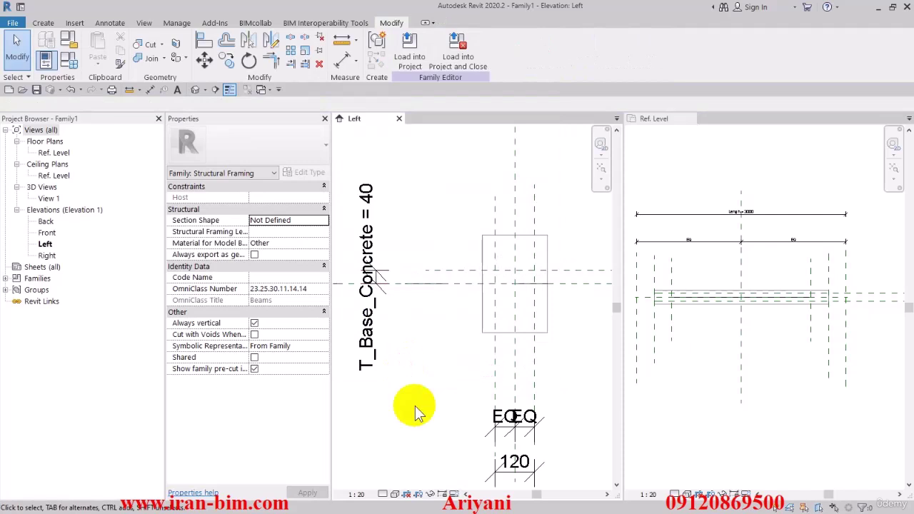
Change the Left elevation's view scale to 1:10.
{"action": "left_click", "coordinate": [356, 494]}
{"action": "left_click", "coordinate": [370, 349]}
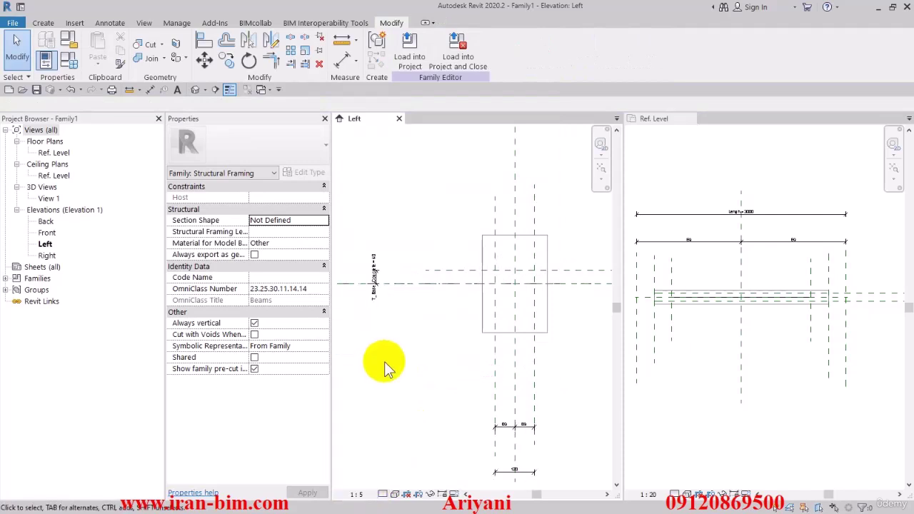
{"action": "left_click", "coordinate": [357, 494]}
{"action": "left_click", "coordinate": [369, 371]}
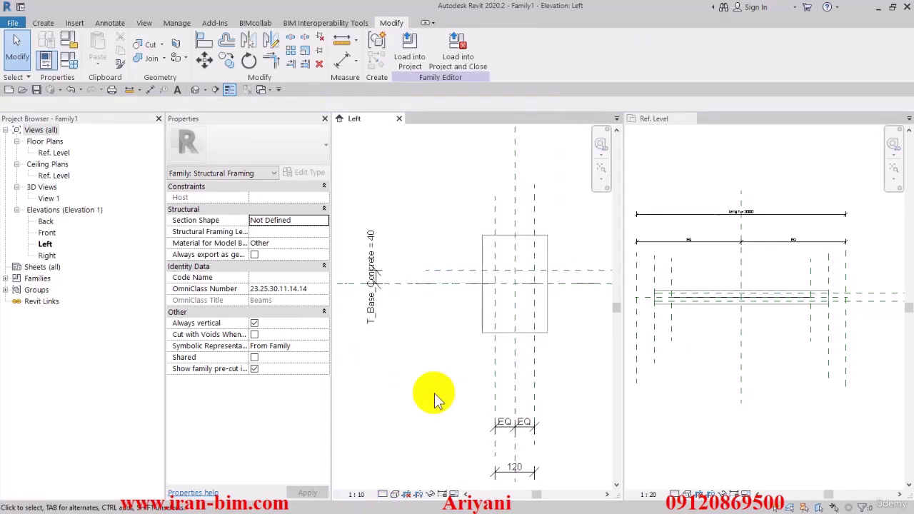
Label the overall width dimension below the section with a new type-based family parameter named W_Joist.
{"action": "left_click", "coordinate": [508, 470]}
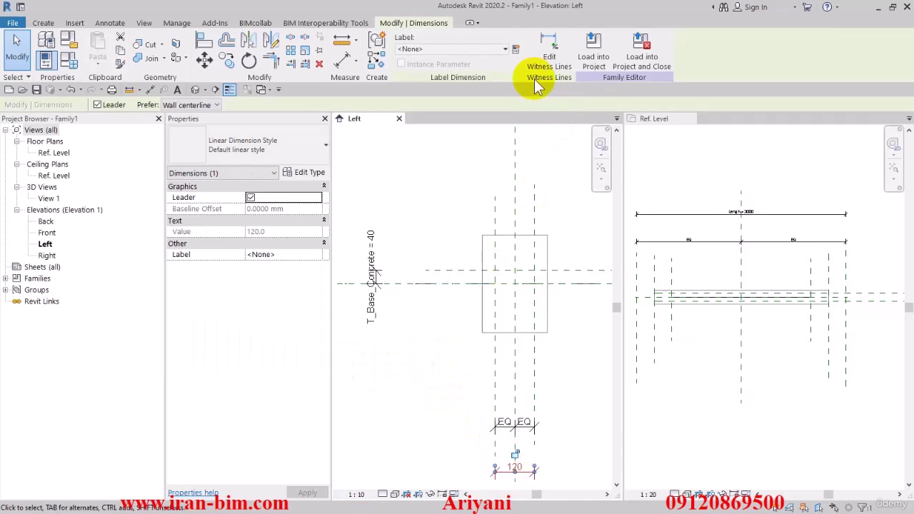
{"action": "left_click", "coordinate": [516, 49]}
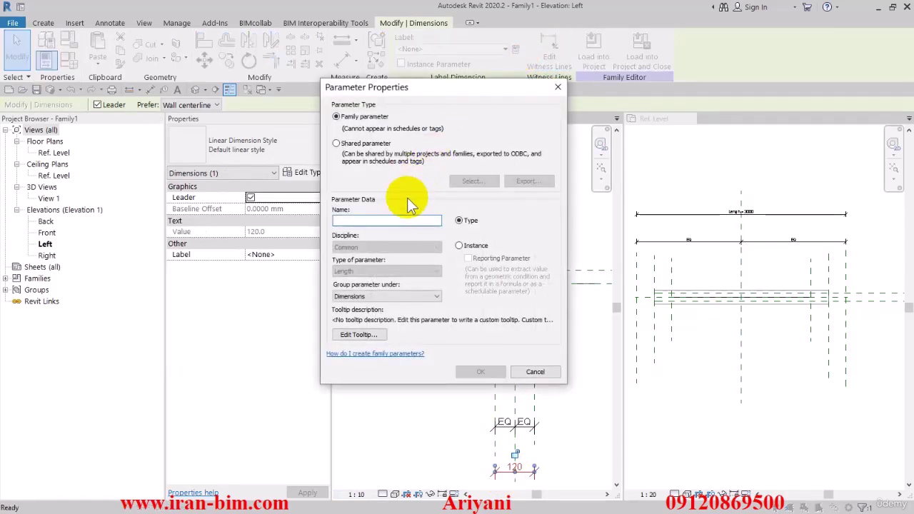
{"action": "type", "text": "W_"}
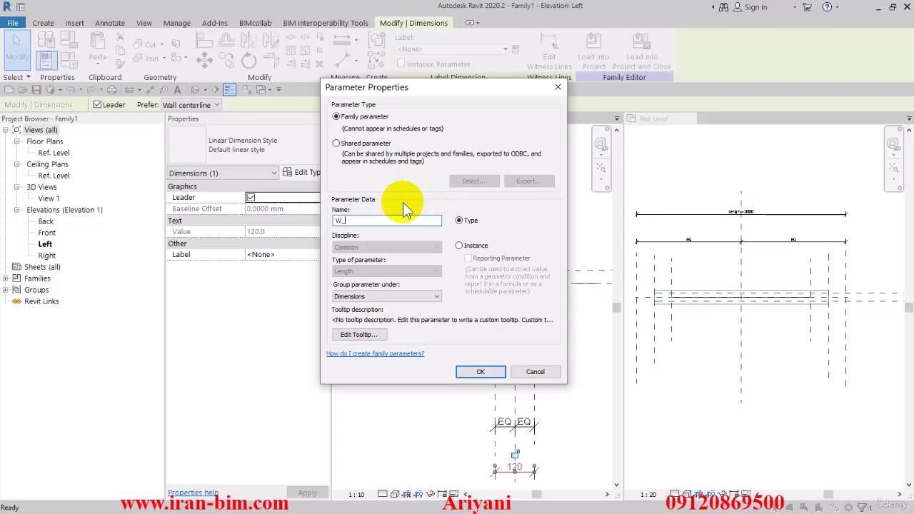
{"action": "type", "text": "Joist"}
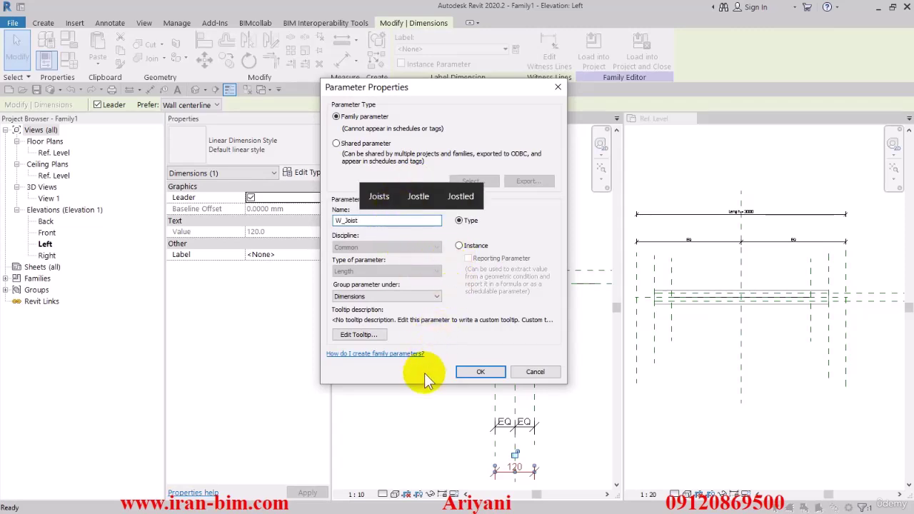
{"action": "left_click", "coordinate": [482, 371]}
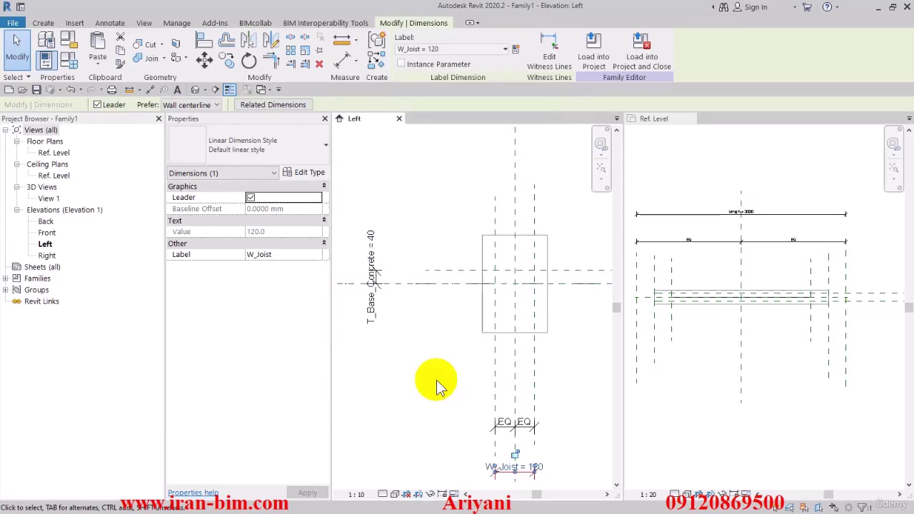
{"action": "left_click", "coordinate": [436, 380]}
Edit the existing extrusion's sketch, deleting its rectangular profile and the reference planes bounding it.
{"action": "left_click", "coordinate": [482, 332]}
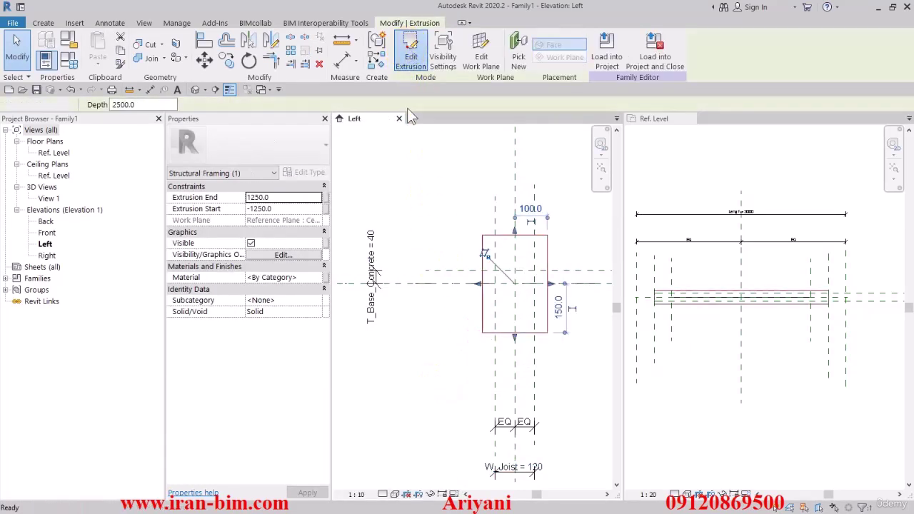
{"action": "left_click", "coordinate": [406, 46]}
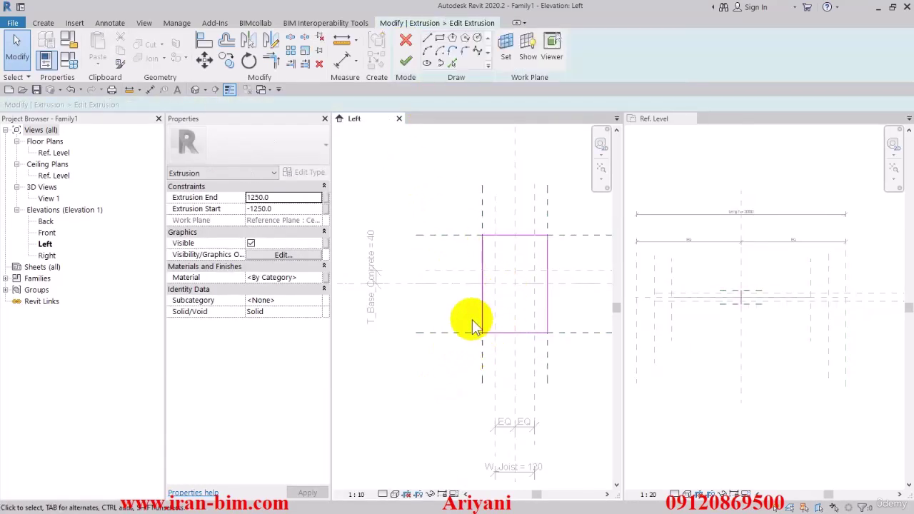
{"action": "left_click_drag", "start_coordinate": [458, 194], "coordinate": [590, 388]}
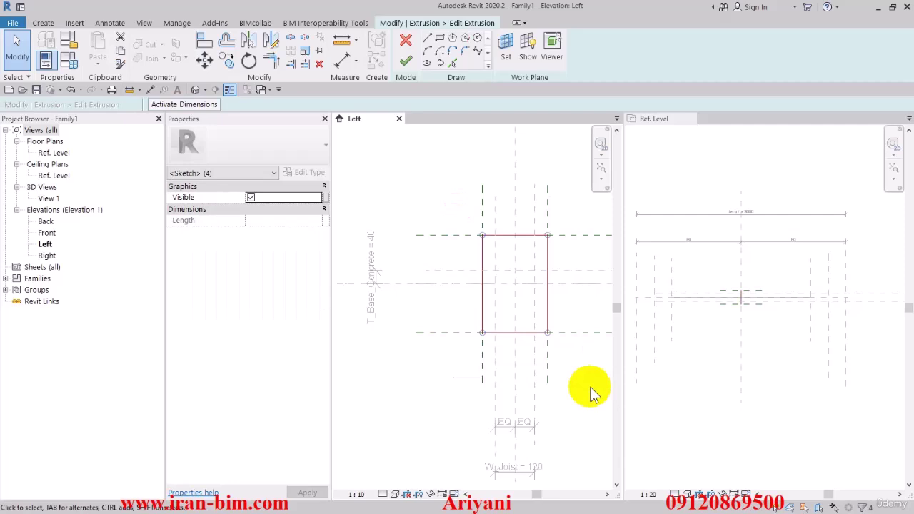
{"action": "key", "text": "Delete"}
{"action": "key", "text": "Delete"}
{"action": "left_click", "coordinate": [493, 237]}
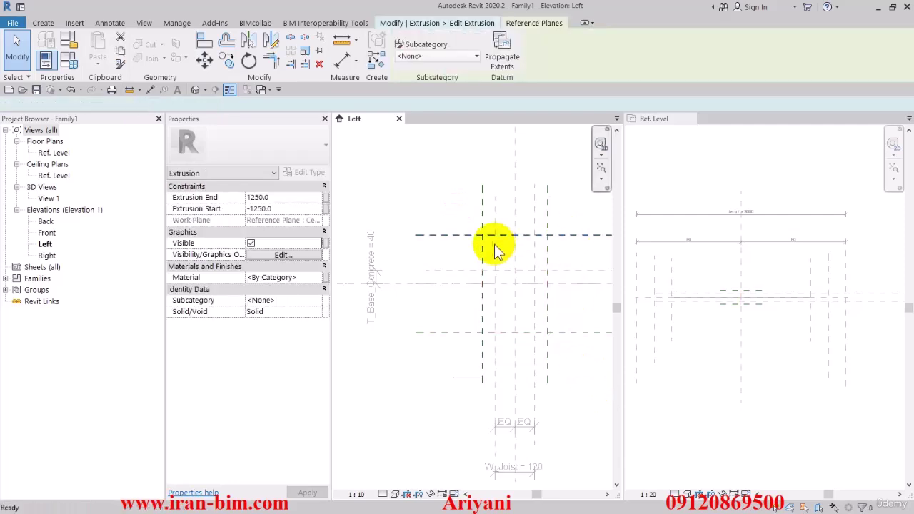
{"action": "key", "text": "Delete"}
{"action": "left_click", "coordinate": [483, 243]}
{"action": "key", "text": "Delete"}
{"action": "left_click", "coordinate": [469, 333]}
{"action": "key", "text": "Delete"}
Sketch a rectangle bounded by the W_Joist planes and the T_Base_Concrete planes, lock its edges to them, and finish the extrusion.
{"action": "left_click", "coordinate": [440, 38]}
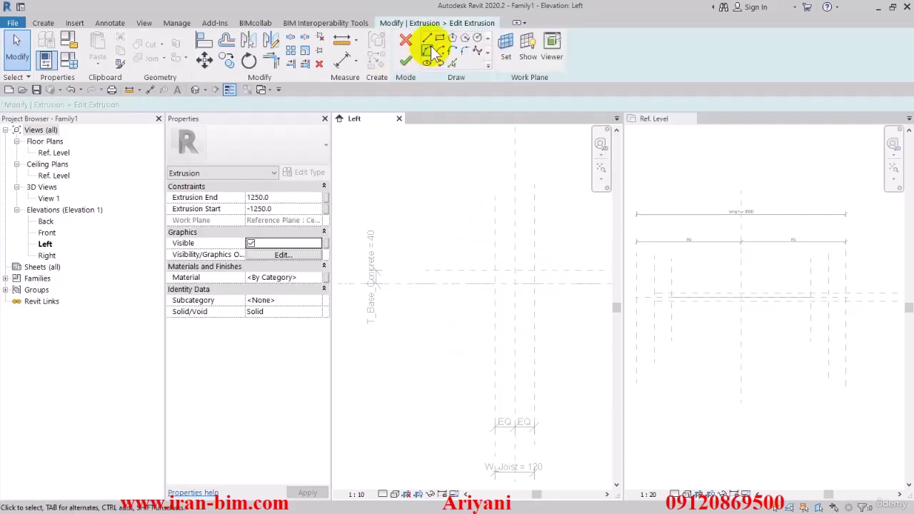
{"action": "left_click", "coordinate": [528, 281]}
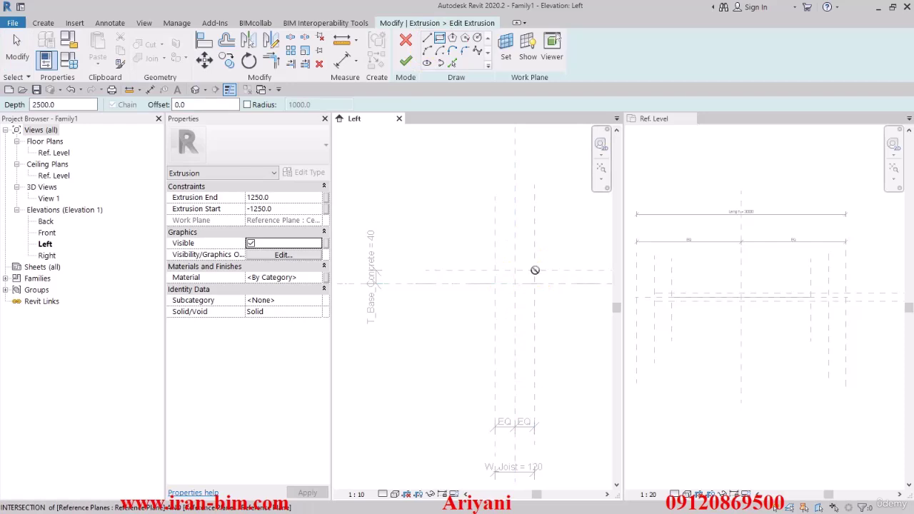
{"action": "left_click", "coordinate": [494, 283]}
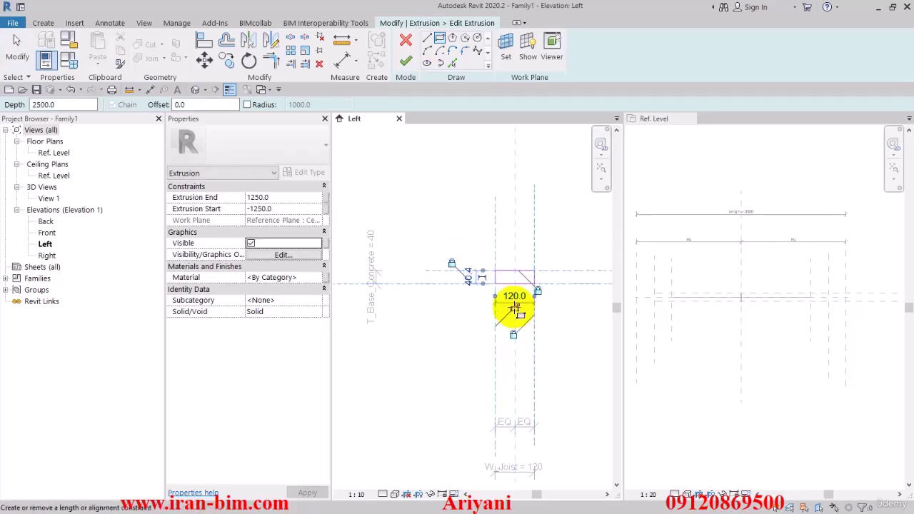
{"action": "left_click", "coordinate": [404, 57]}
{"action": "left_click", "coordinate": [429, 364]}
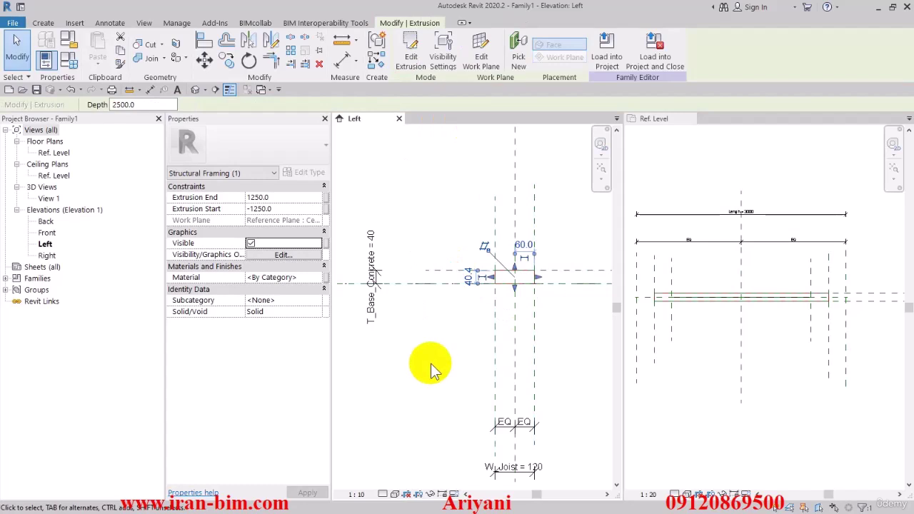
{"action": "left_click", "coordinate": [454, 259]}
Open the default 3D view and tile it alongside the Left elevation and Ref. Level views.
{"action": "left_click", "coordinate": [656, 169]}
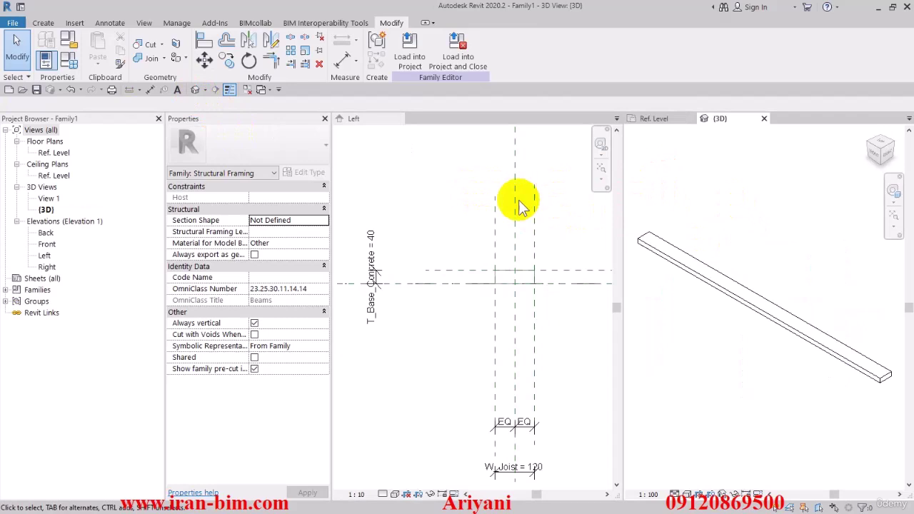
{"action": "left_click", "coordinate": [457, 187]}
{"action": "key", "text": "w"}
{"action": "key", "text": "t"}
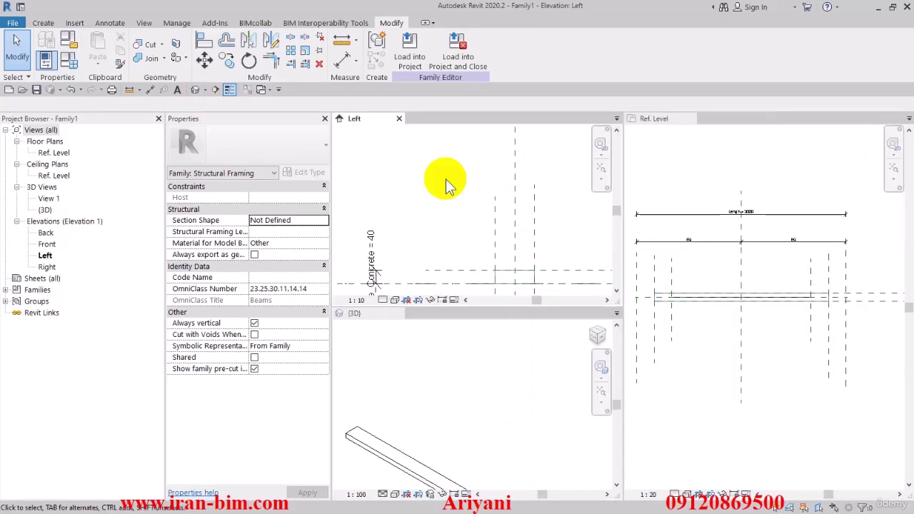
Try other tiled view arrangements by activating the Ref. Level, 3D and Left views in turn.
{"action": "left_click", "coordinate": [676, 192]}
{"action": "key", "text": "w"}
{"action": "key", "text": "t"}
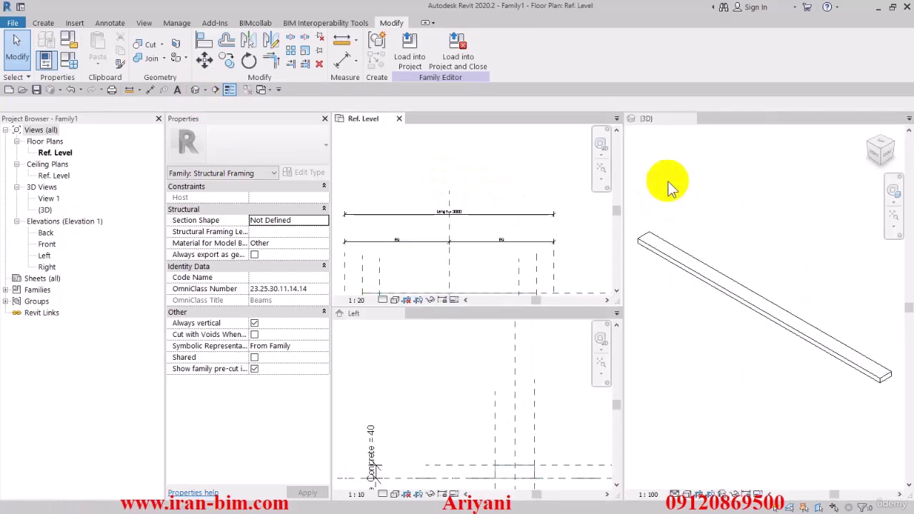
{"action": "left_click", "coordinate": [685, 180]}
{"action": "key", "text": "w"}
{"action": "key", "text": "t"}
{"action": "left_click", "coordinate": [678, 192]}
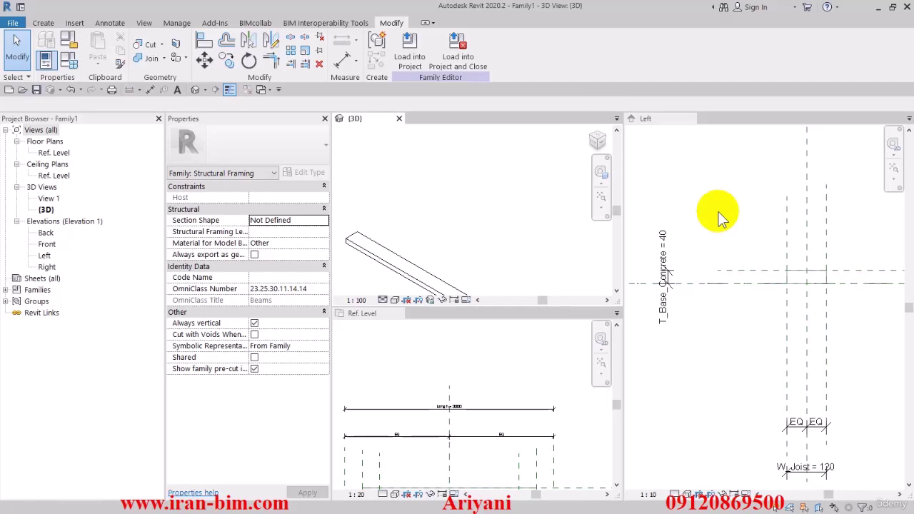
{"action": "left_click", "coordinate": [718, 211]}
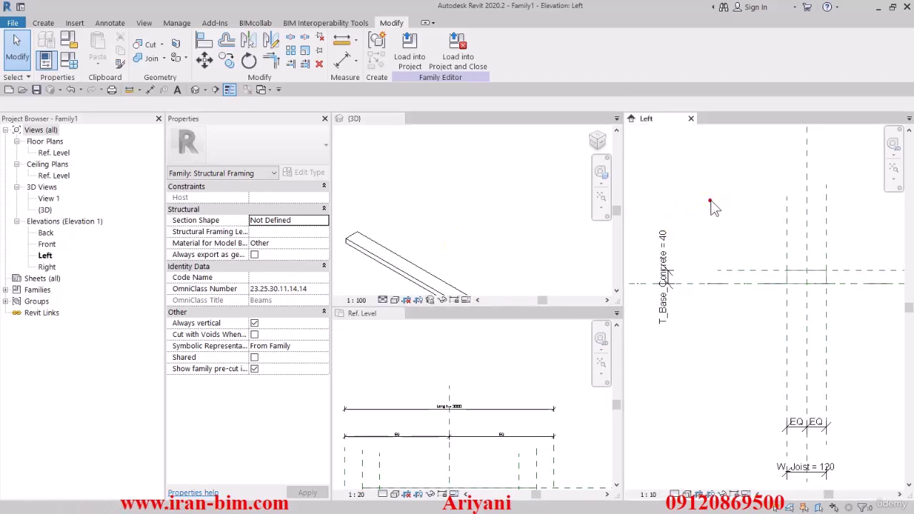
{"action": "key", "text": "w"}
{"action": "key", "text": "t"}
{"action": "left_click", "coordinate": [710, 199]}
{"action": "left_click", "coordinate": [526, 169]}
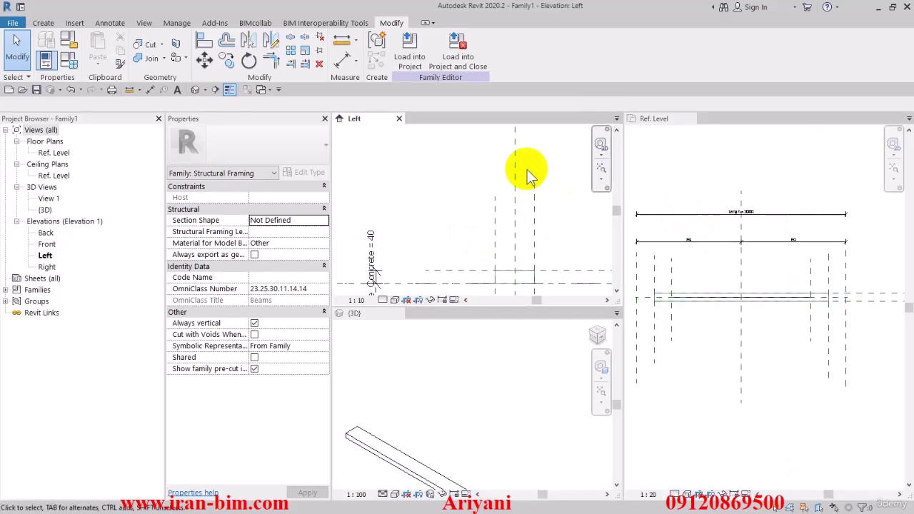
{"action": "left_click", "coordinate": [527, 169]}
{"action": "middle_click_drag", "start_coordinate": [545, 230], "coordinate": [495, 188]}
{"action": "scroll", "coordinate": [479, 227], "scroll_direction": "up", "scroll_amount": 2}
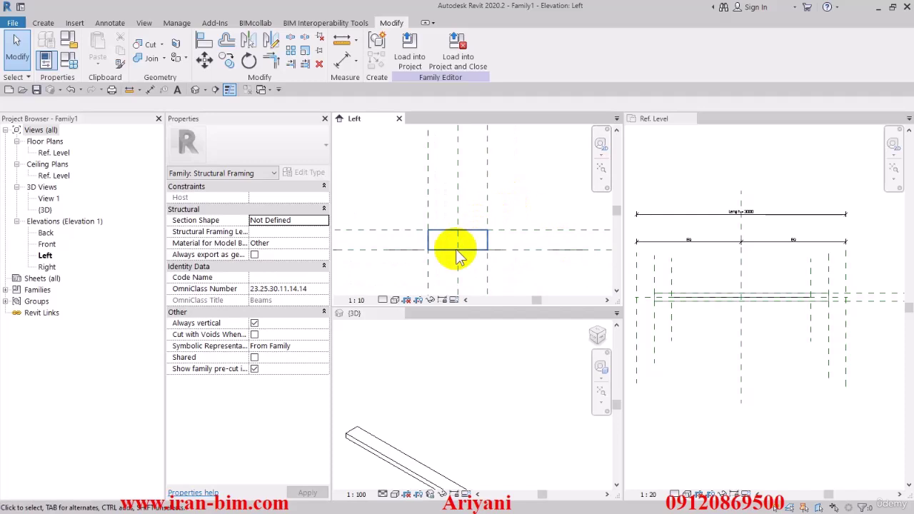
Try retiling the open views, alternating between the 3D view and Ref. Level as the active view.
{"action": "left_click", "coordinate": [457, 391]}
{"action": "key", "text": "w"}
{"action": "key", "text": "t"}
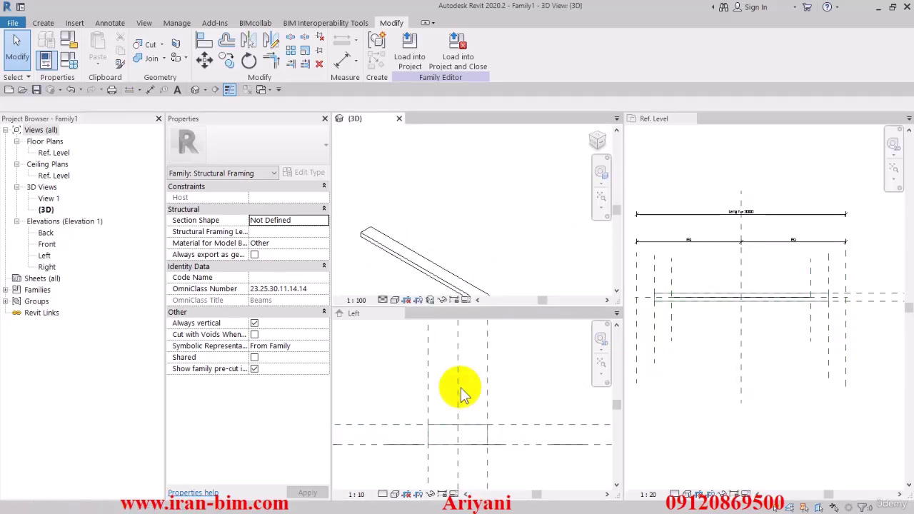
{"action": "left_click", "coordinate": [691, 388]}
{"action": "key", "text": "w"}
{"action": "key", "text": "t"}
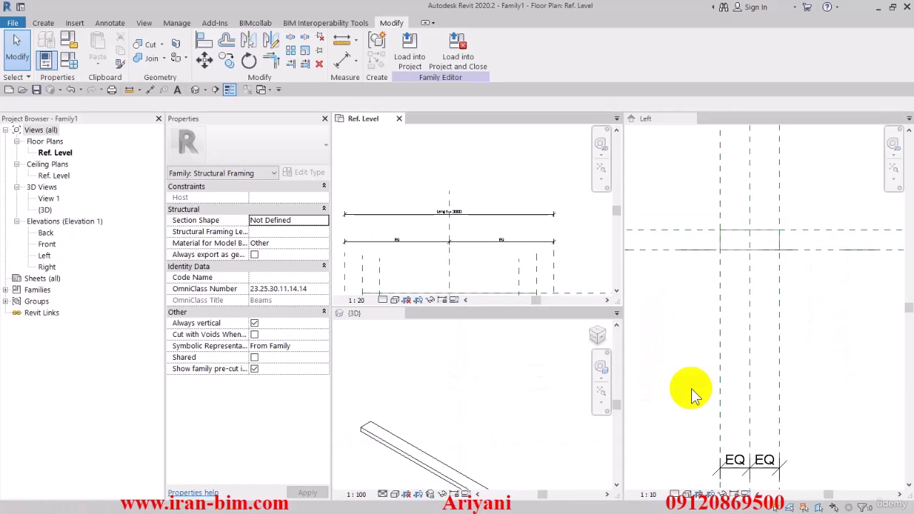
{"action": "left_click", "coordinate": [571, 413]}
{"action": "key", "text": "w"}
{"action": "key", "text": "t"}
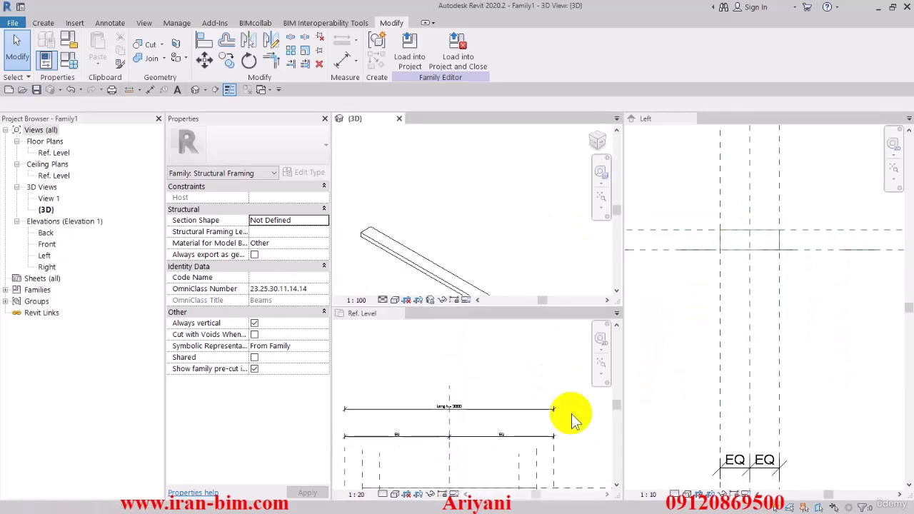
Retile the views so the 3D view fills the large pane and Left sits above Ref. Level.
{"action": "left_click", "coordinate": [504, 351]}
{"action": "key", "text": "w"}
{"action": "key", "text": "t"}
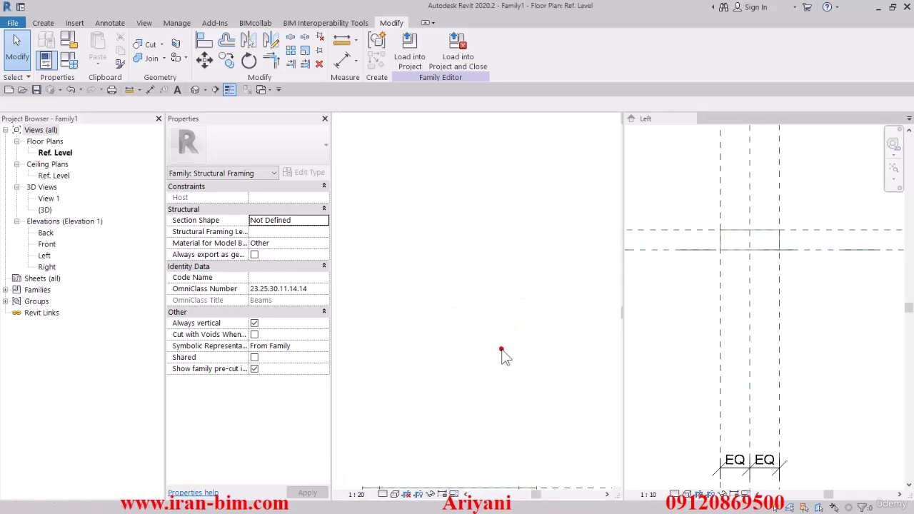
{"action": "left_click", "coordinate": [654, 315]}
{"action": "key", "text": "w"}
{"action": "key", "text": "t"}
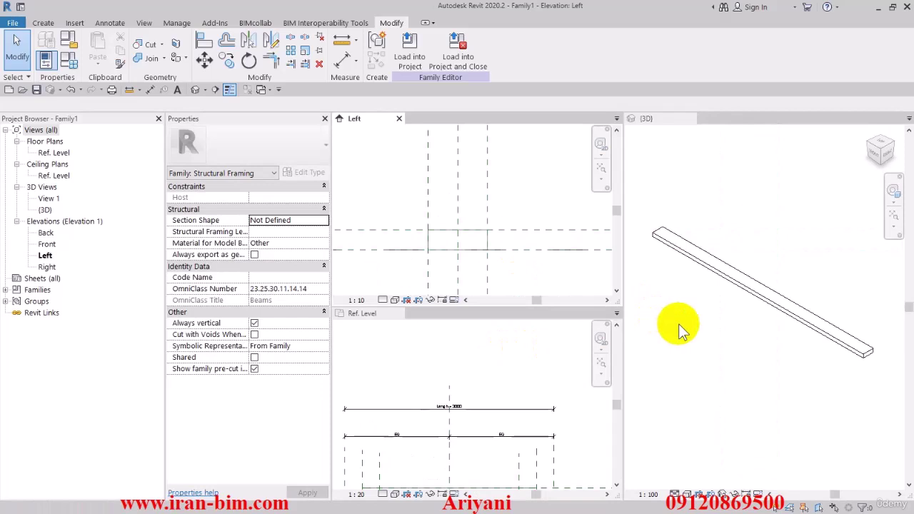
Set the 3D view's visual style to Shaded.
{"action": "left_click", "coordinate": [686, 494]}
{"action": "left_click", "coordinate": [696, 442]}
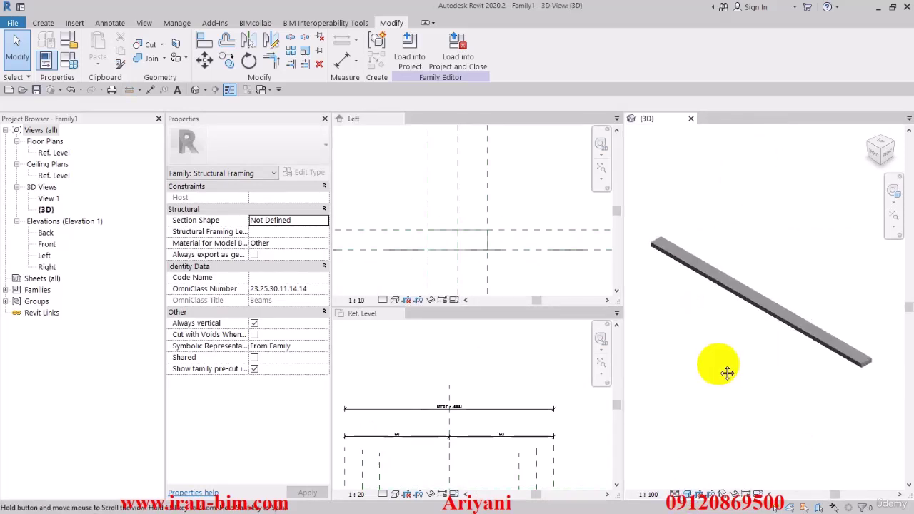
{"action": "left_click", "coordinate": [512, 279]}
{"action": "scroll", "coordinate": [511, 268], "scroll_direction": "down", "scroll_amount": 2}
{"action": "middle_click_drag", "start_coordinate": [512, 267], "coordinate": [510, 209]}
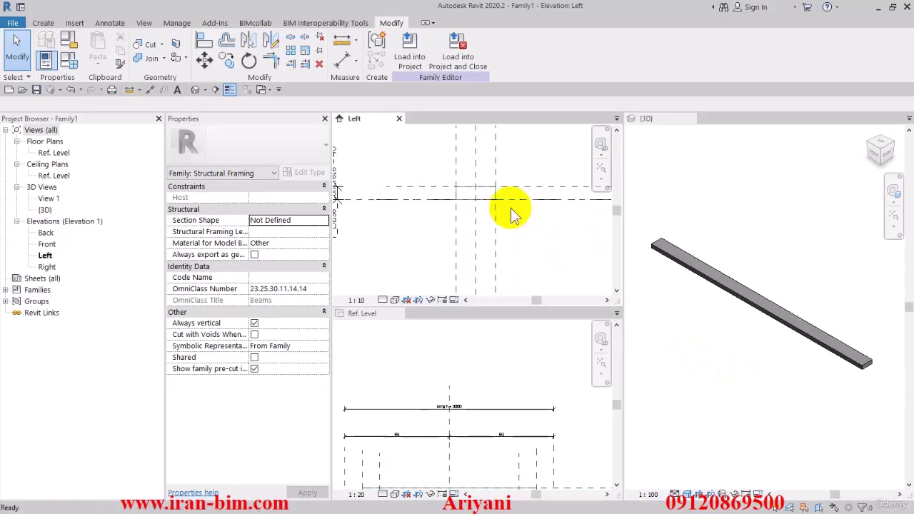
{"action": "left_click", "coordinate": [481, 393]}
{"action": "scroll", "coordinate": [488, 391], "scroll_direction": "down", "scroll_amount": 2}
{"action": "middle_click_drag", "start_coordinate": [473, 440], "coordinate": [482, 398]}
{"action": "scroll", "coordinate": [482, 398], "scroll_direction": "up", "scroll_amount": 2}
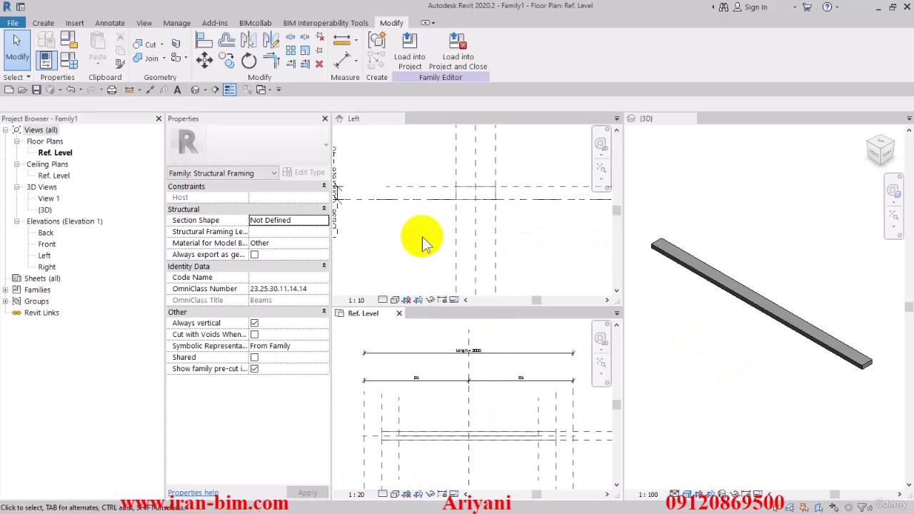
Set the family type parameters T_Base_Concrete to 50 and W_Joist to 140, and apply them to the model.
{"action": "left_click", "coordinate": [406, 217]}
{"action": "left_click", "coordinate": [68, 61]}
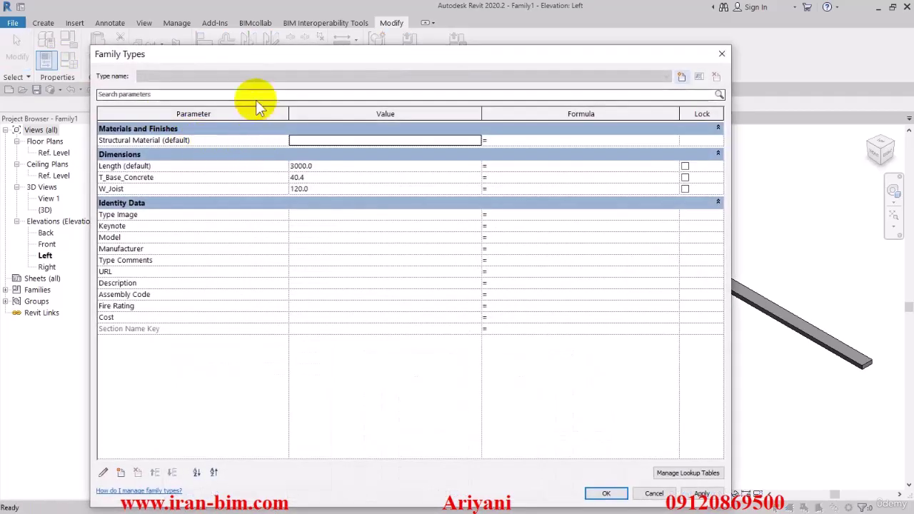
{"action": "left_click_drag", "start_coordinate": [240, 53], "coordinate": [211, 37]}
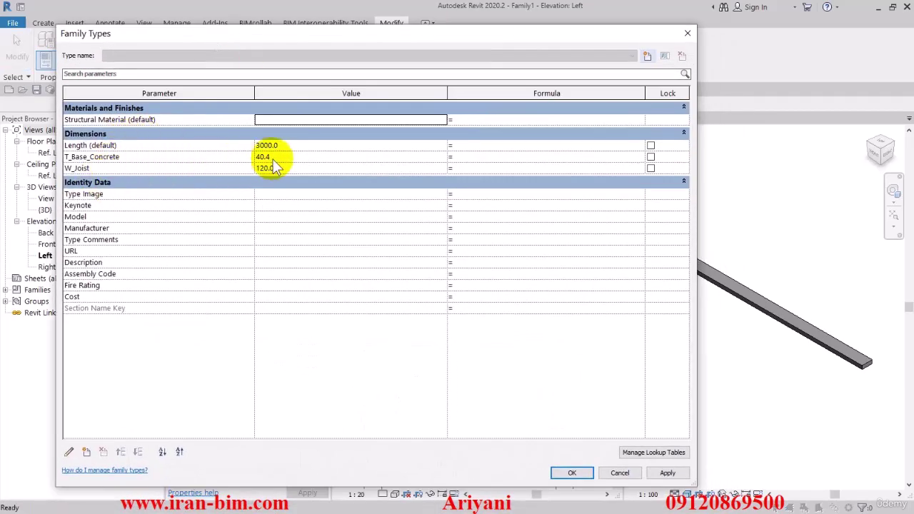
{"action": "left_click_drag", "start_coordinate": [281, 156], "coordinate": [246, 156]}
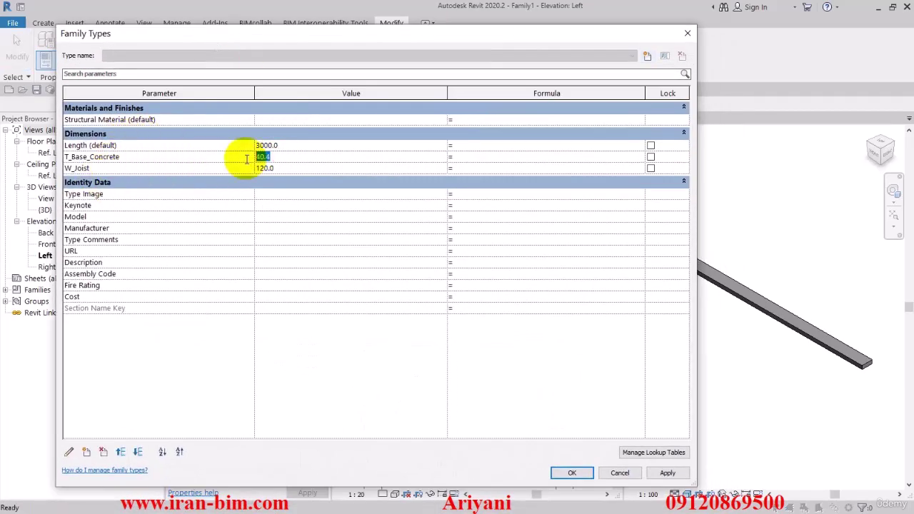
{"action": "type", "text": "50"}
{"action": "left_click", "coordinate": [284, 167]}
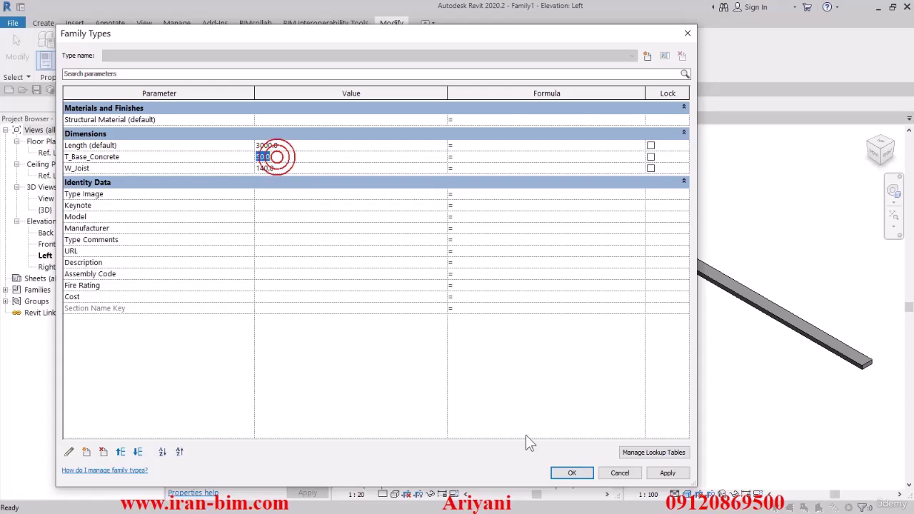
{"action": "left_click", "coordinate": [577, 472]}
{"action": "left_click", "coordinate": [692, 392]}
{"action": "left_click", "coordinate": [646, 370]}
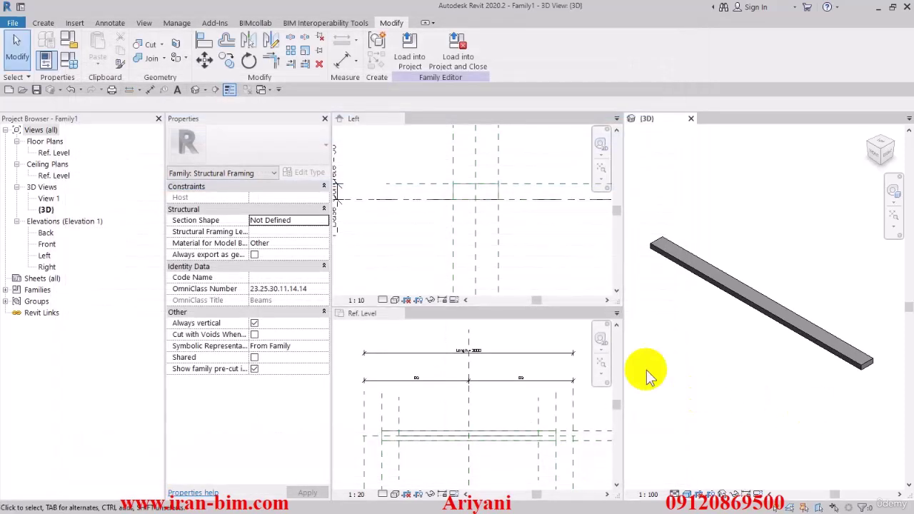
Associate the base extrusion's material with a new family type parameter named Concrete, grouped under Materials and Finishes.
{"action": "left_click", "coordinate": [671, 255]}
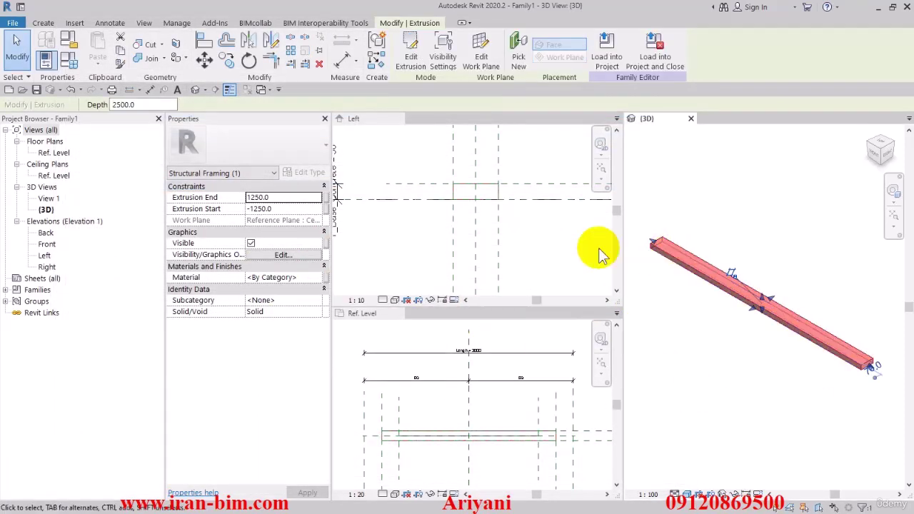
{"action": "left_click", "coordinate": [325, 277]}
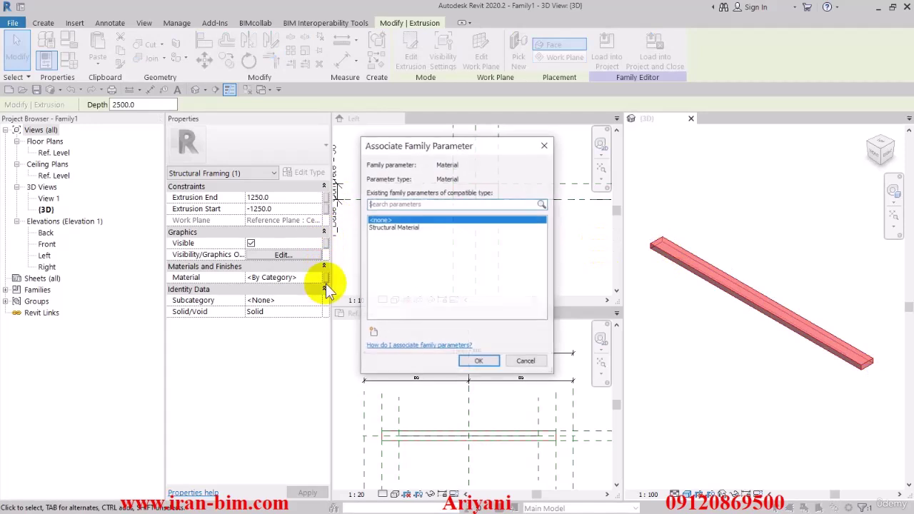
{"action": "left_click", "coordinate": [399, 228]}
{"action": "left_click", "coordinate": [386, 333]}
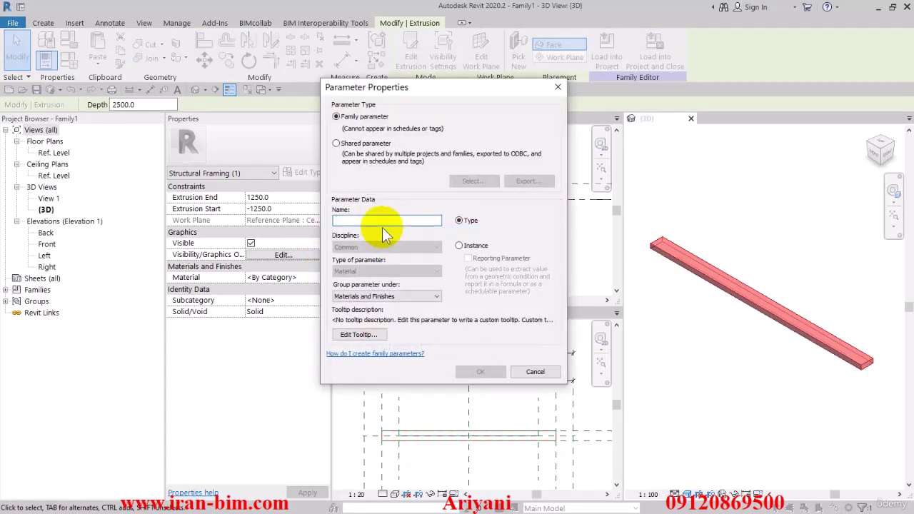
{"action": "type", "text": "Concrete"}
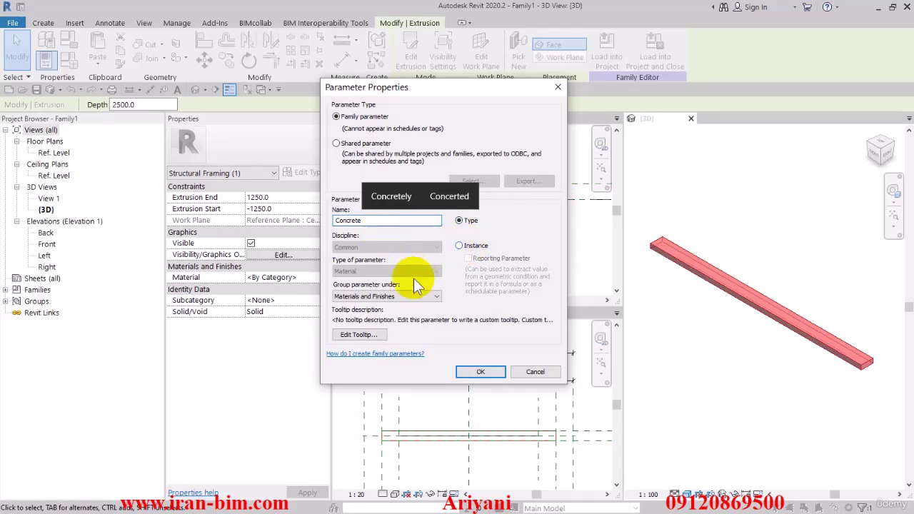
{"action": "left_click", "coordinate": [479, 372]}
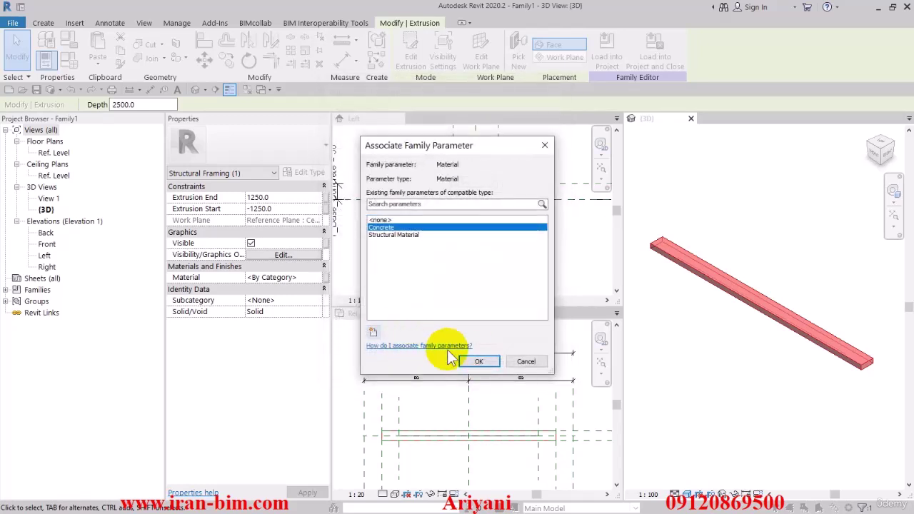
{"action": "left_click", "coordinate": [478, 361]}
{"action": "left_click", "coordinate": [703, 367]}
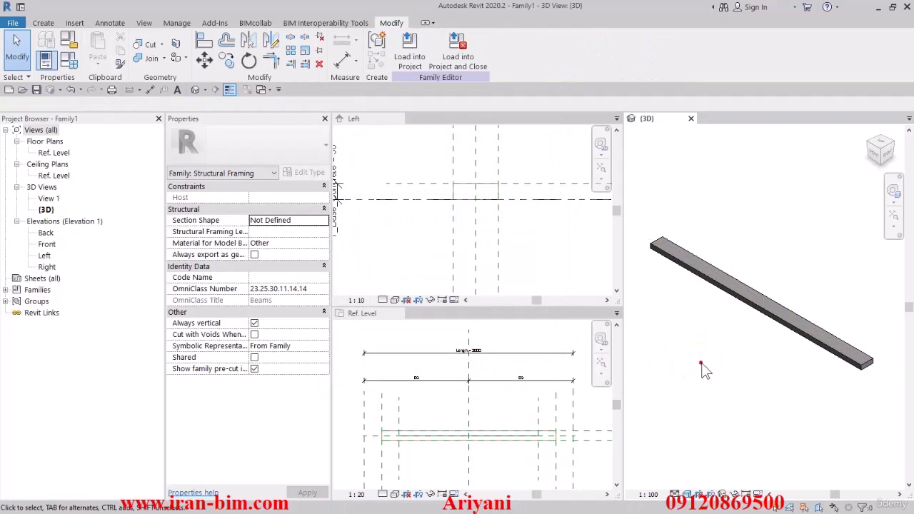
Save the family as St_Joist in the STR - Families folder with maximum backups set to 1.
{"action": "left_click", "coordinate": [36, 89]}
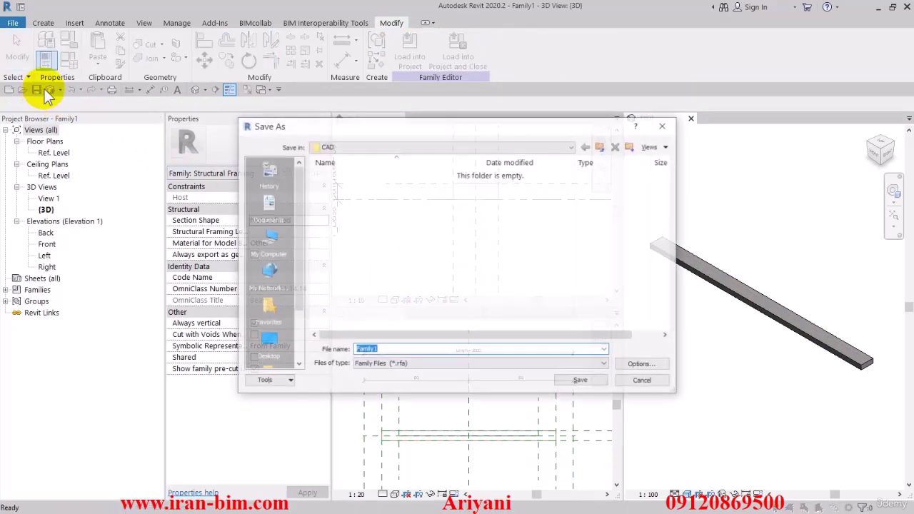
{"action": "left_click", "coordinate": [586, 146]}
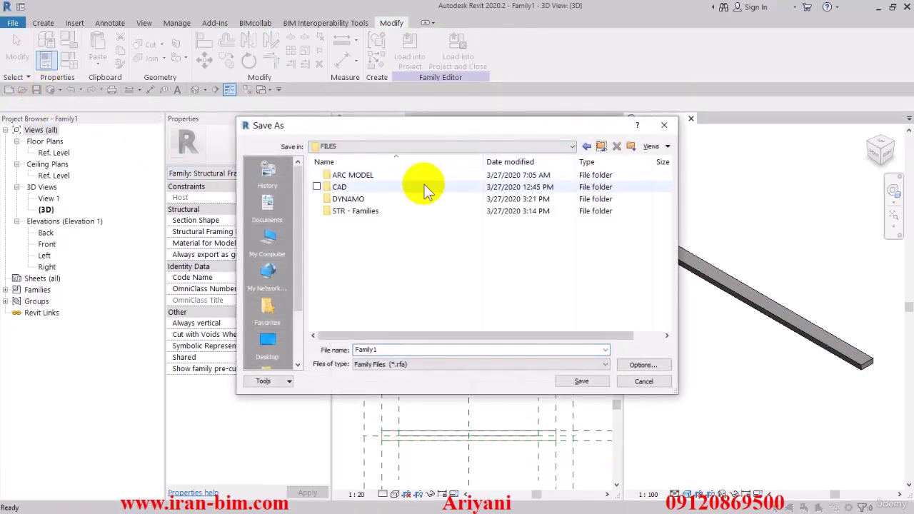
{"action": "double_click", "coordinate": [354, 210]}
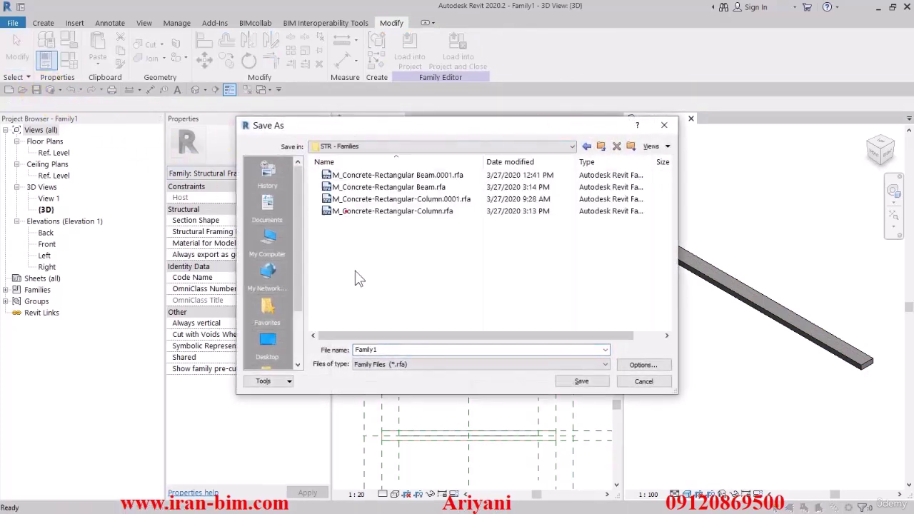
{"action": "double_click", "coordinate": [365, 349]}
{"action": "type", "text": "3oist"}
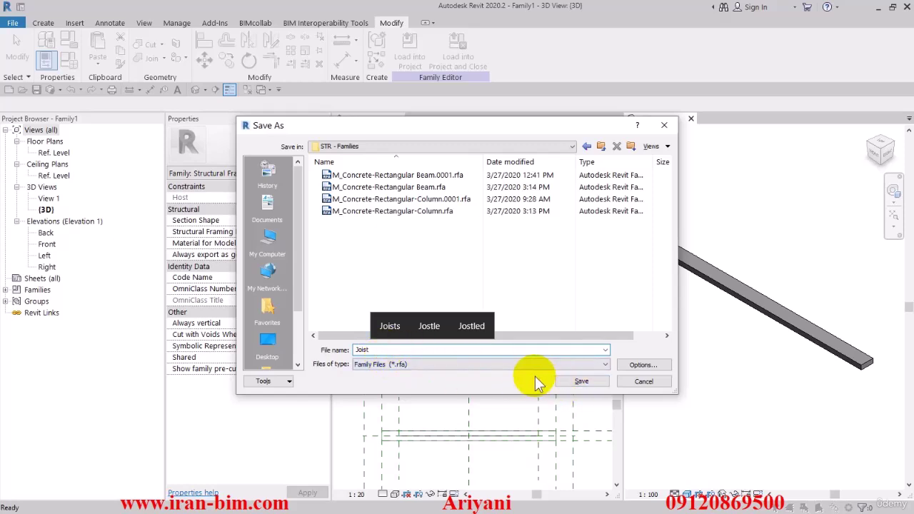
{"action": "type", "text": "_"}
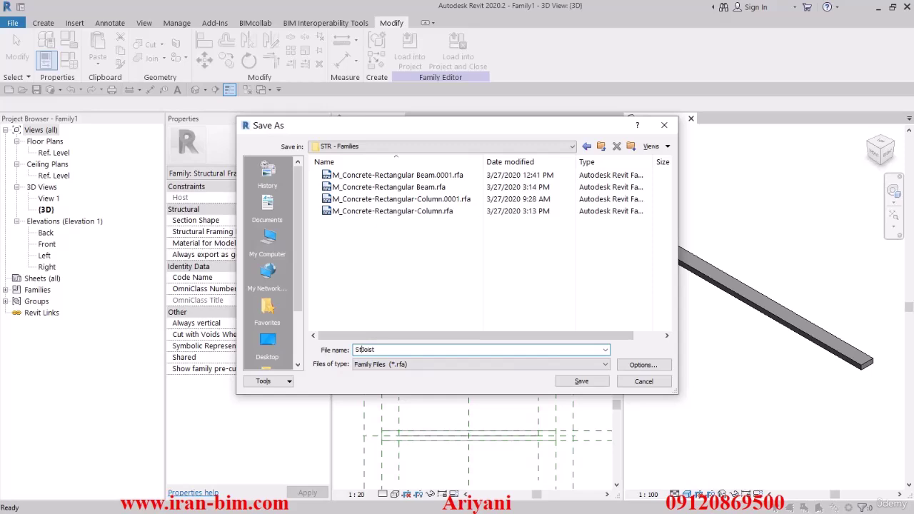
{"action": "left_click", "coordinate": [642, 365]}
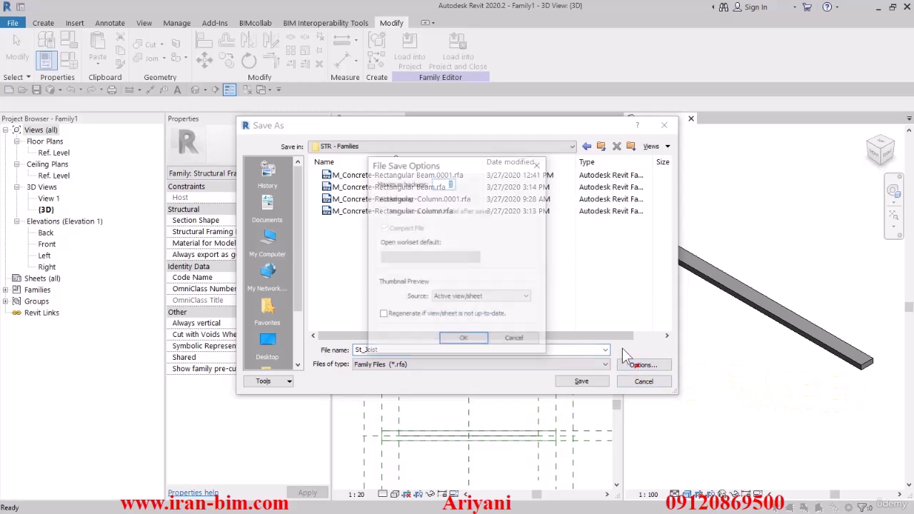
{"action": "left_click", "coordinate": [460, 340]}
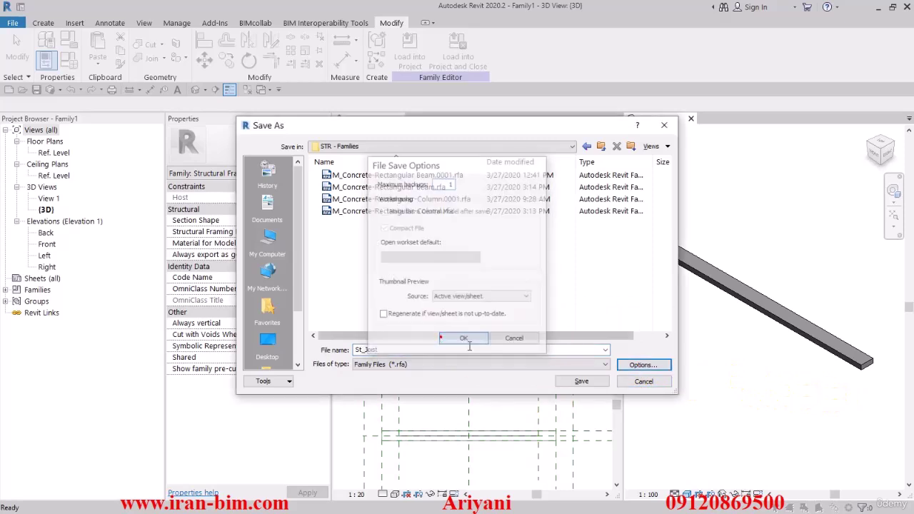
{"action": "left_click", "coordinate": [581, 381]}
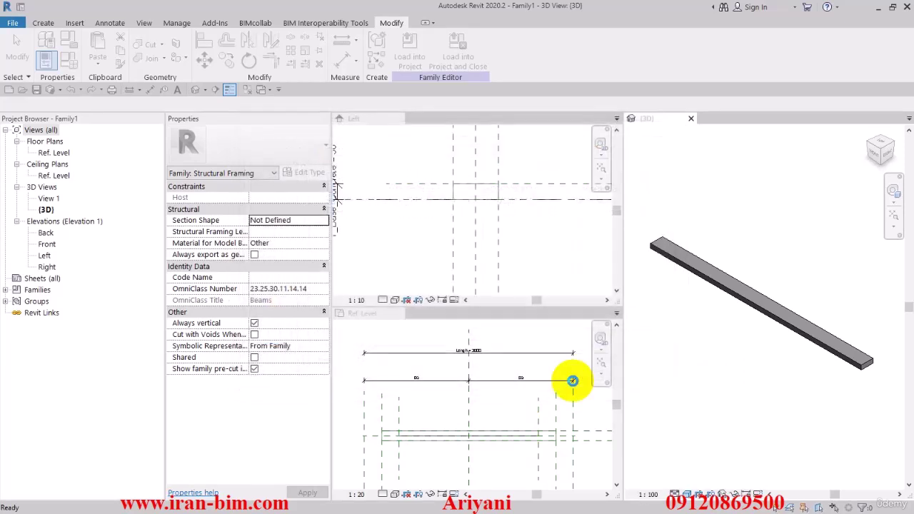
{"action": "left_click", "coordinate": [526, 292]}
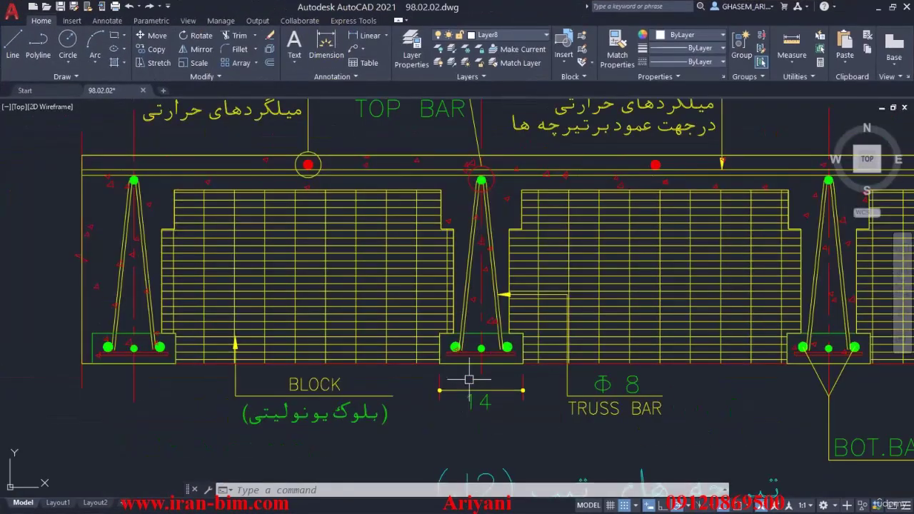
Switch to the AutoCAD drawing 98.02.02.dwg and look through its sheets for the joist details.
{"action": "scroll", "coordinate": [485, 377], "scroll_direction": "down", "scroll_amount": 5}
{"action": "mouse_move", "coordinate": [501, 375]}
{"action": "middle_mouse_down"}
{"action": "mouse_move", "coordinate": [540, 335]}
{"action": "mouse_move", "coordinate": [553, 225]}
{"action": "middle_mouse_up"}
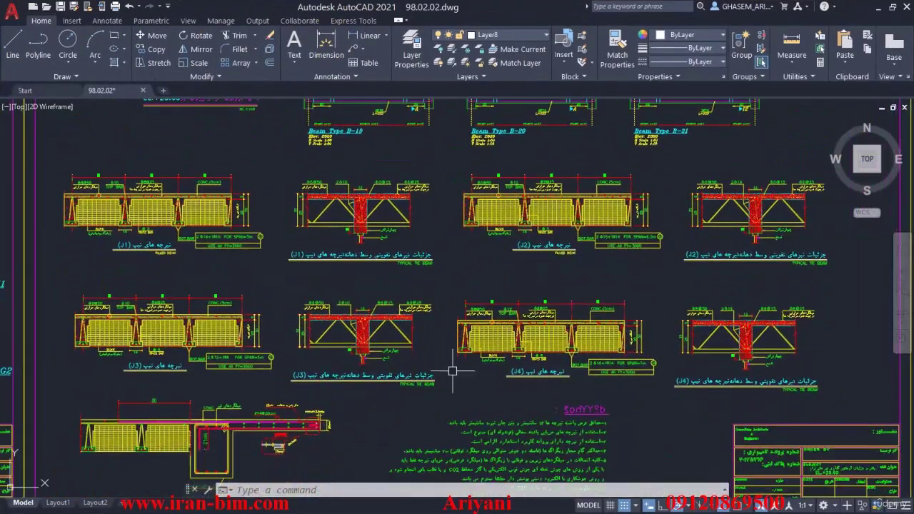
{"action": "scroll", "coordinate": [451, 371], "scroll_direction": "down", "scroll_amount": 4}
{"action": "scroll", "coordinate": [432, 308], "scroll_direction": "down", "scroll_amount": 3}
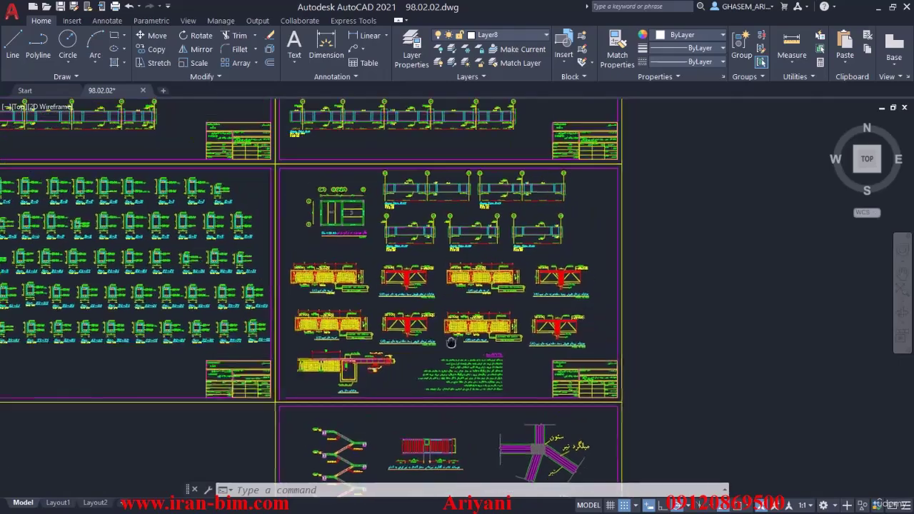
{"action": "scroll", "coordinate": [462, 320], "scroll_direction": "down", "scroll_amount": 6}
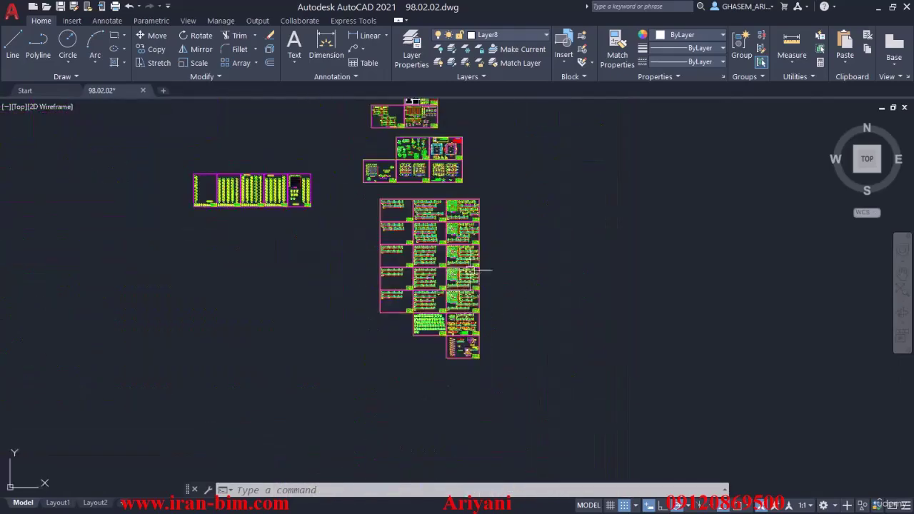
{"action": "scroll", "coordinate": [359, 223], "scroll_direction": "up", "scroll_amount": 6}
{"action": "middle_click_drag", "start_coordinate": [359, 224], "coordinate": [509, 476]}
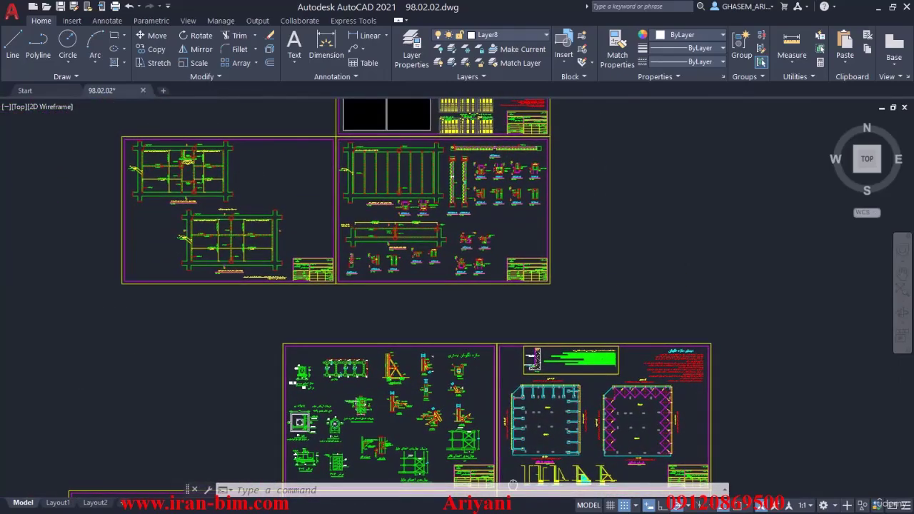
{"action": "scroll", "coordinate": [480, 234], "scroll_direction": "up", "scroll_amount": 6}
{"action": "scroll", "coordinate": [477, 240], "scroll_direction": "down", "scroll_amount": 11}
{"action": "middle_click_drag", "start_coordinate": [484, 314], "coordinate": [468, 191]}
{"action": "middle_click_drag", "start_coordinate": [481, 337], "coordinate": [466, 224]}
{"action": "scroll", "coordinate": [496, 344], "scroll_direction": "up", "scroll_amount": 6}
{"action": "middle_click_drag", "start_coordinate": [511, 398], "coordinate": [504, 279]}
{"action": "scroll", "coordinate": [518, 343], "scroll_direction": "up", "scroll_amount": 4}
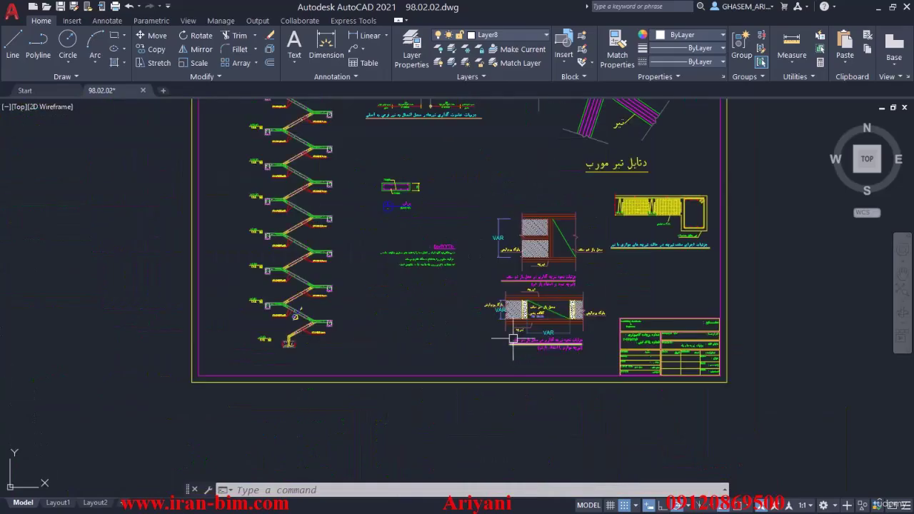
{"action": "middle_click_drag", "start_coordinate": [338, 312], "coordinate": [337, 450]}
{"action": "middle_click_drag", "start_coordinate": [505, 166], "coordinate": [499, 376]}
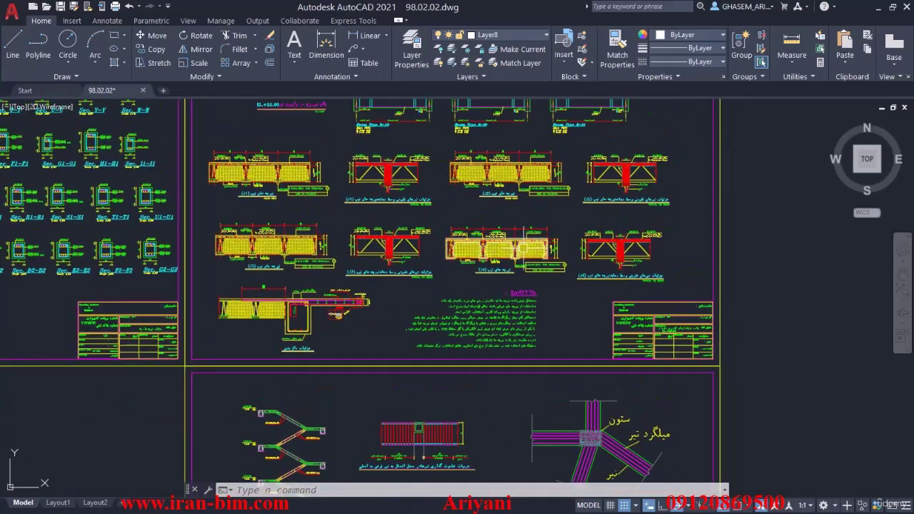
Examine the J2 joist section, including its truss bar, bottom bar callout and height dimensions.
{"action": "scroll", "coordinate": [571, 264], "scroll_direction": "up", "scroll_amount": 5}
{"action": "scroll", "coordinate": [570, 266], "scroll_direction": "down", "scroll_amount": 2}
{"action": "middle_click_drag", "start_coordinate": [569, 266], "coordinate": [584, 317]}
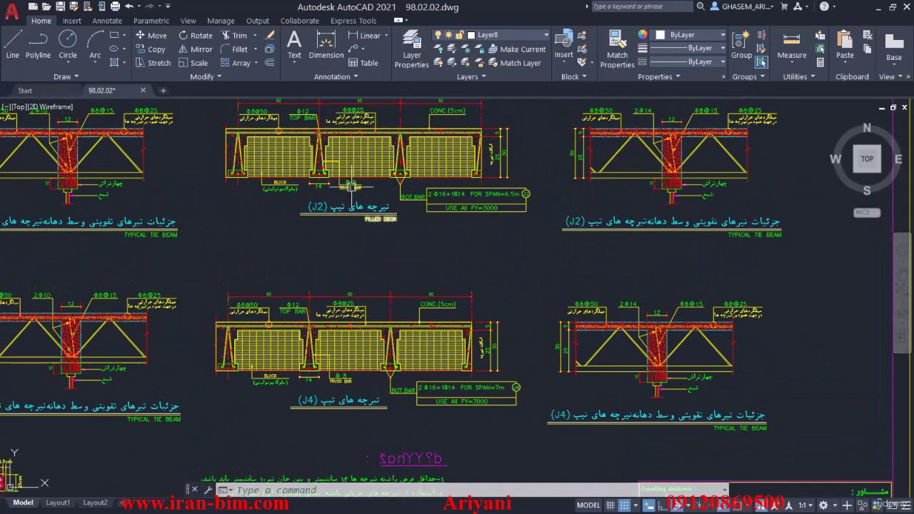
{"action": "scroll", "coordinate": [366, 176], "scroll_direction": "up", "scroll_amount": 2}
{"action": "scroll", "coordinate": [434, 195], "scroll_direction": "up", "scroll_amount": 2}
{"action": "scroll", "coordinate": [435, 194], "scroll_direction": "down", "scroll_amount": 1}
{"action": "mouse_move", "coordinate": [434, 194]}
{"action": "middle_mouse_down"}
{"action": "mouse_move", "coordinate": [417, 314]}
{"action": "mouse_move", "coordinate": [264, 295]}
{"action": "middle_mouse_up"}
{"action": "scroll", "coordinate": [410, 307], "scroll_direction": "up", "scroll_amount": 3}
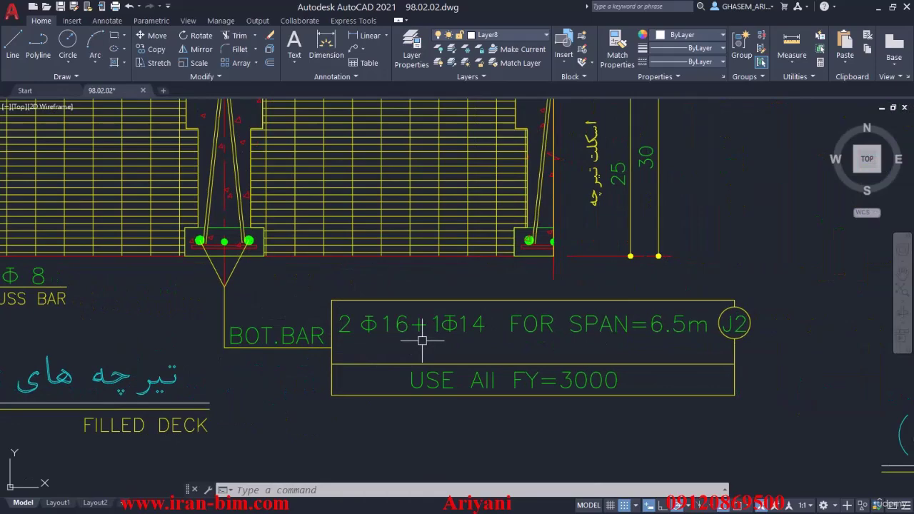
{"action": "middle_click_drag", "start_coordinate": [422, 341], "coordinate": [458, 397]}
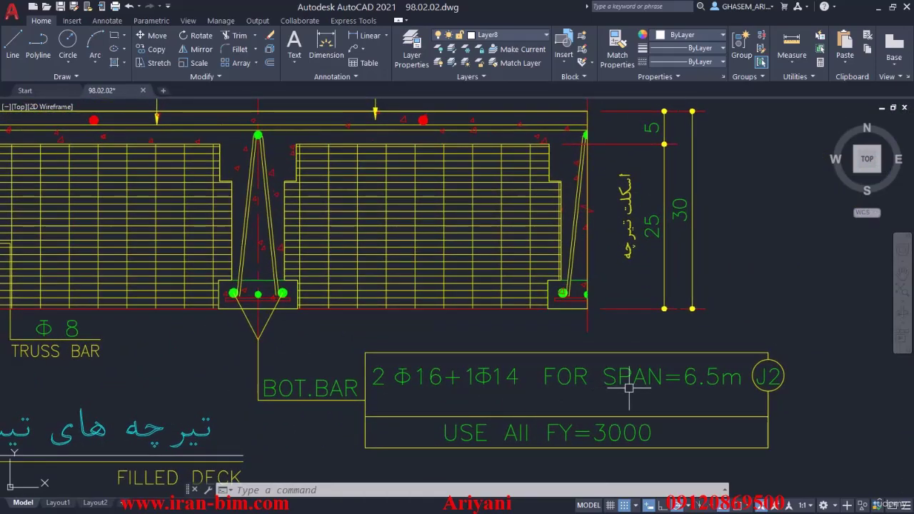
{"action": "middle_click_drag", "start_coordinate": [577, 391], "coordinate": [591, 396]}
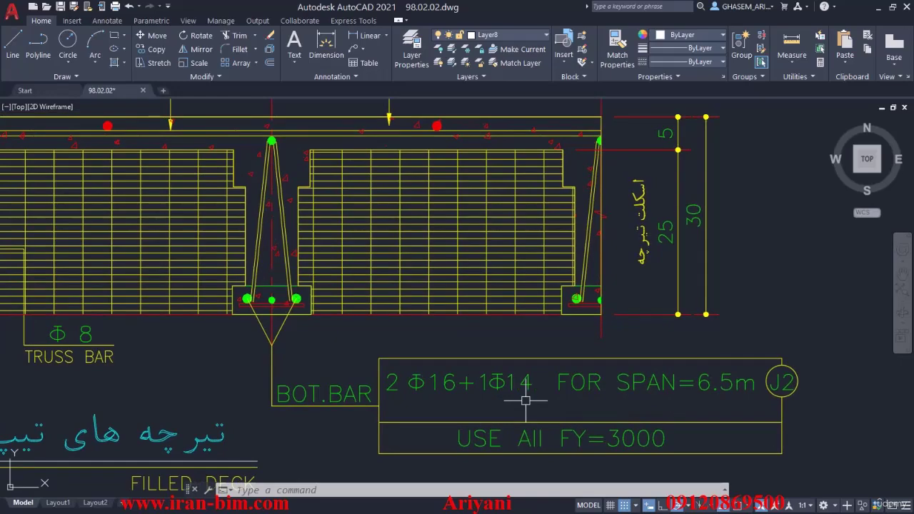
{"action": "middle_click_drag", "start_coordinate": [525, 400], "coordinate": [559, 389]}
{"action": "middle_click_drag", "start_coordinate": [429, 378], "coordinate": [533, 373]}
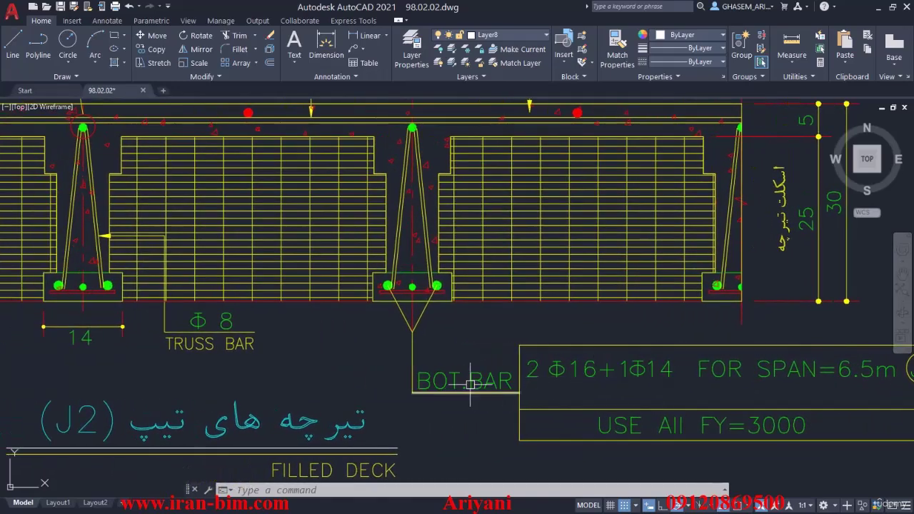
{"action": "scroll", "coordinate": [428, 348], "scroll_direction": "down", "scroll_amount": 2}
{"action": "mouse_move", "coordinate": [429, 347]}
{"action": "middle_mouse_down"}
{"action": "mouse_move", "coordinate": [434, 396]}
{"action": "mouse_move", "coordinate": [509, 408]}
{"action": "middle_mouse_up"}
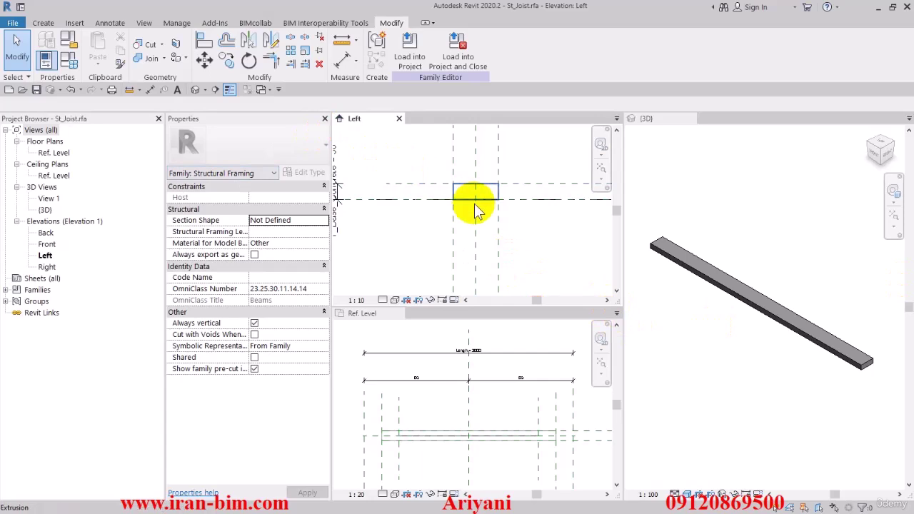
Switch back to Revit and draw a horizontal reference plane about 142.5 mm above the concrete base's top plane in the Left elevation.
{"action": "middle_click_drag", "start_coordinate": [453, 182], "coordinate": [441, 272]}
{"action": "middle_click_drag", "start_coordinate": [425, 227], "coordinate": [432, 203]}
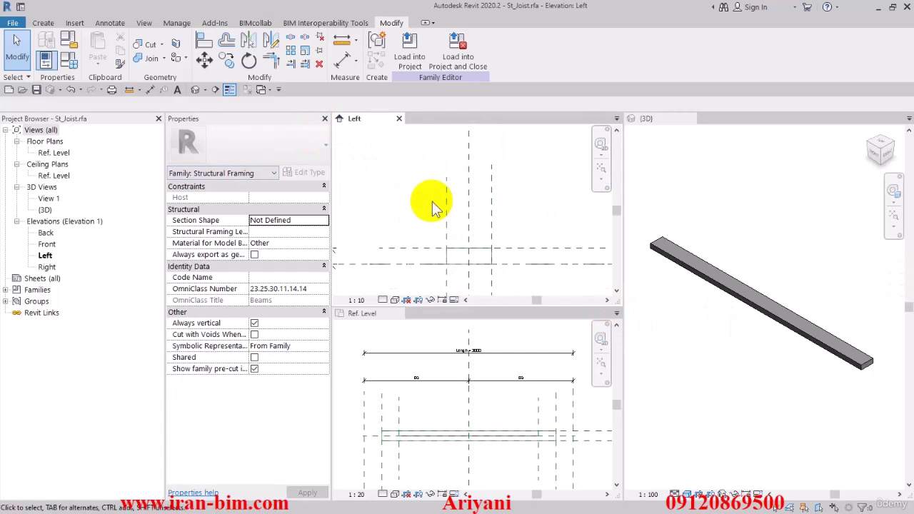
{"action": "left_click", "coordinate": [43, 23]}
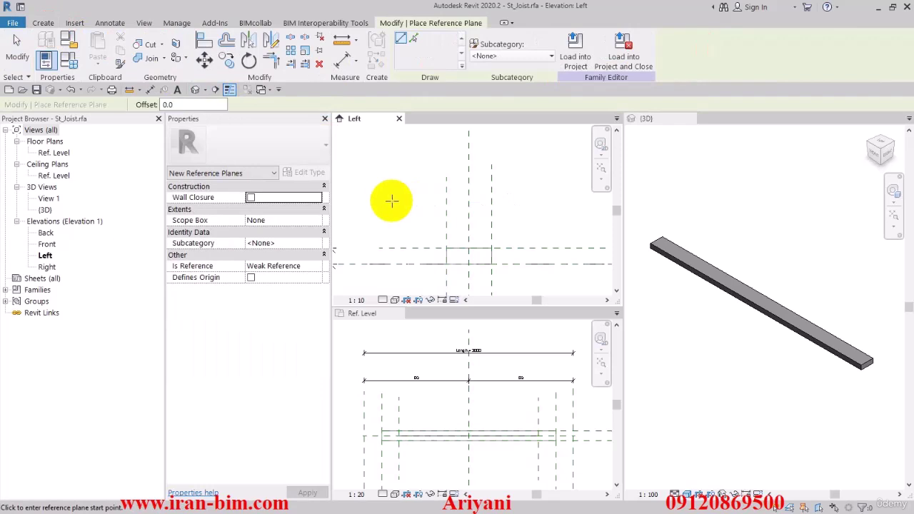
{"action": "left_click", "coordinate": [561, 201]}
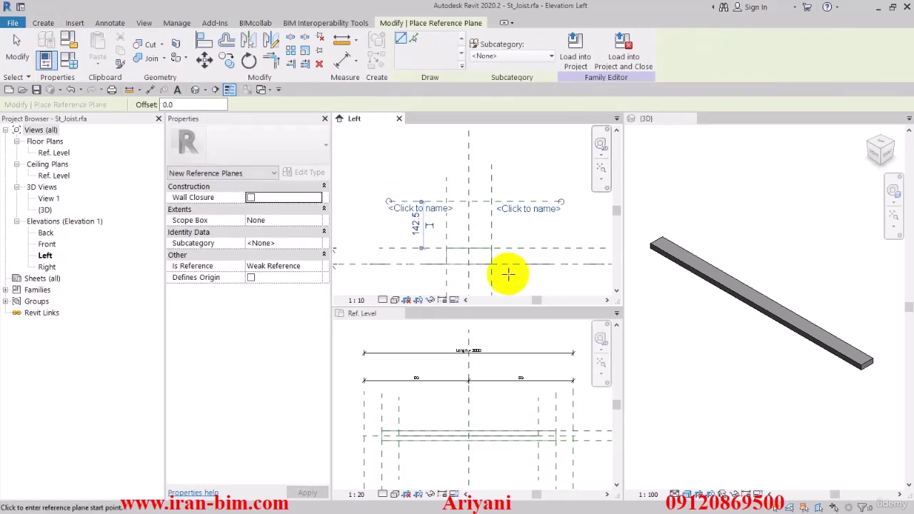
Draw two vertical reference planes through the concrete base, about 46 mm and 28 mm either side of the centre plane.
{"action": "middle_click_drag", "start_coordinate": [496, 275], "coordinate": [500, 248]}
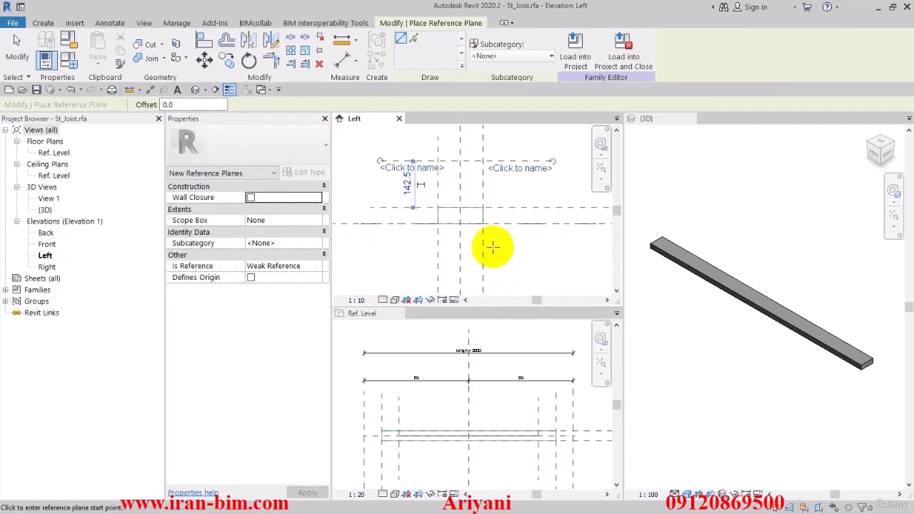
{"action": "scroll", "coordinate": [465, 213], "scroll_direction": "up", "scroll_amount": 2}
{"action": "left_click", "coordinate": [435, 170]}
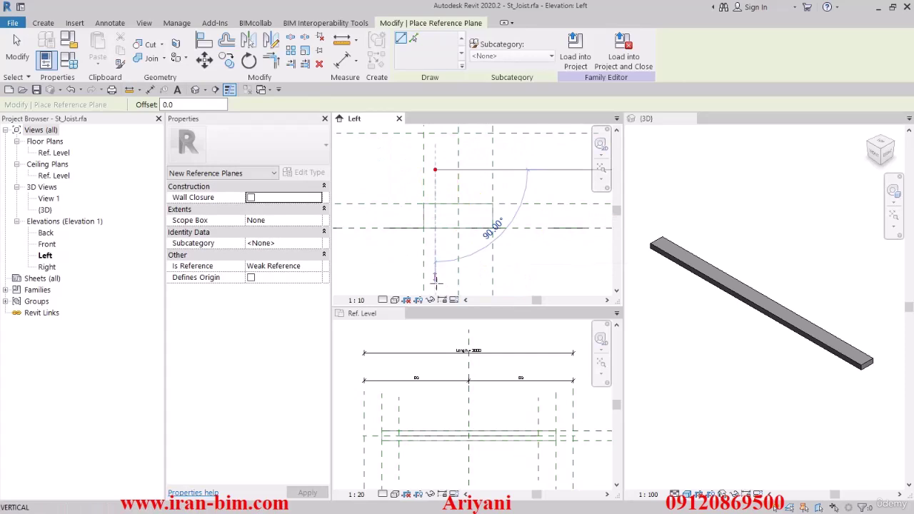
{"action": "left_click", "coordinate": [436, 287]}
{"action": "left_click", "coordinate": [472, 184]}
{"action": "left_click", "coordinate": [472, 286]}
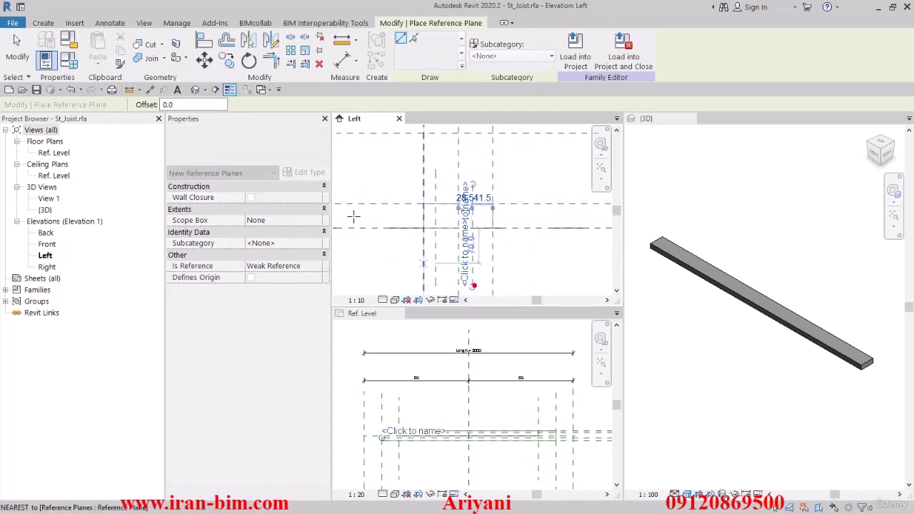
Dimension the two new vertical reference planes with the centre plane between them and make both segments equal.
{"action": "left_click", "coordinate": [342, 57]}
{"action": "middle_click_drag", "start_coordinate": [439, 261], "coordinate": [398, 236]}
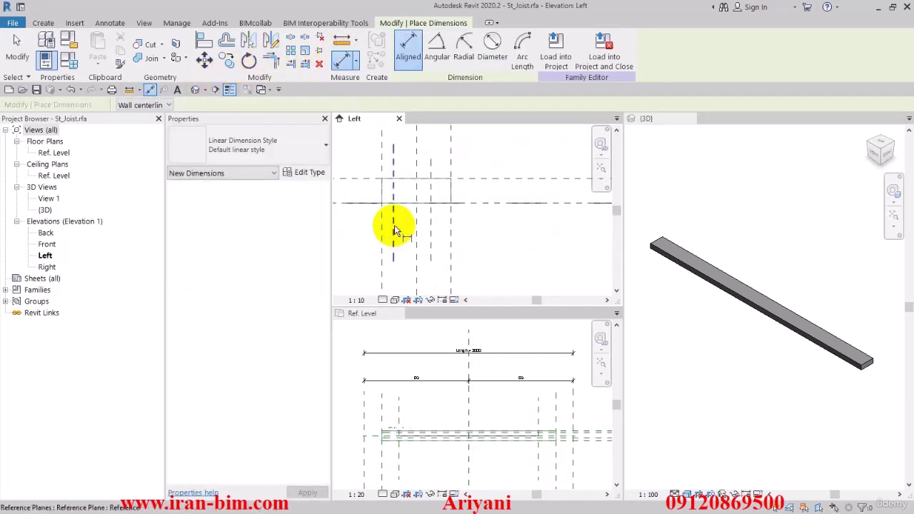
{"action": "left_click", "coordinate": [393, 226]}
{"action": "middle_click_drag", "start_coordinate": [497, 254], "coordinate": [478, 174]}
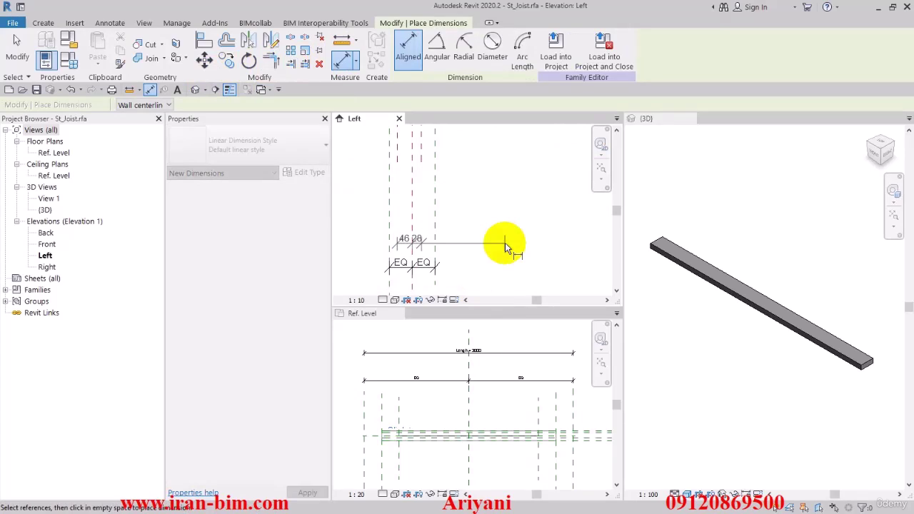
{"action": "left_click", "coordinate": [502, 234]}
{"action": "left_click", "coordinate": [411, 196]}
Add an overall dimension between the two inner vertical reference planes, below the equality dimension.
{"action": "middle_click_drag", "start_coordinate": [391, 198], "coordinate": [401, 268]}
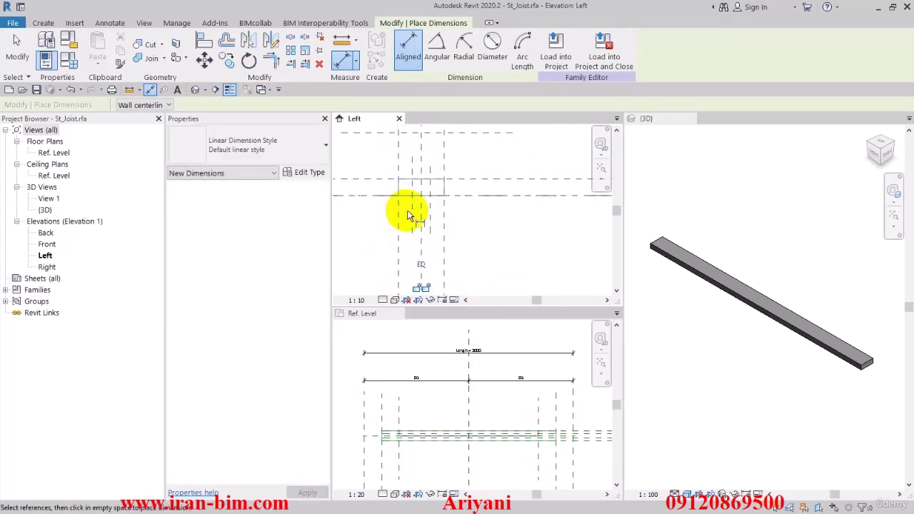
{"action": "left_click", "coordinate": [413, 212]}
{"action": "left_click", "coordinate": [430, 213]}
{"action": "middle_click_drag", "start_coordinate": [489, 267], "coordinate": [530, 309]}
Dimension the height from the concrete base's bottom plane up to the upper horizontal reference plane.
{"action": "middle_click_drag", "start_coordinate": [508, 254], "coordinate": [515, 294]}
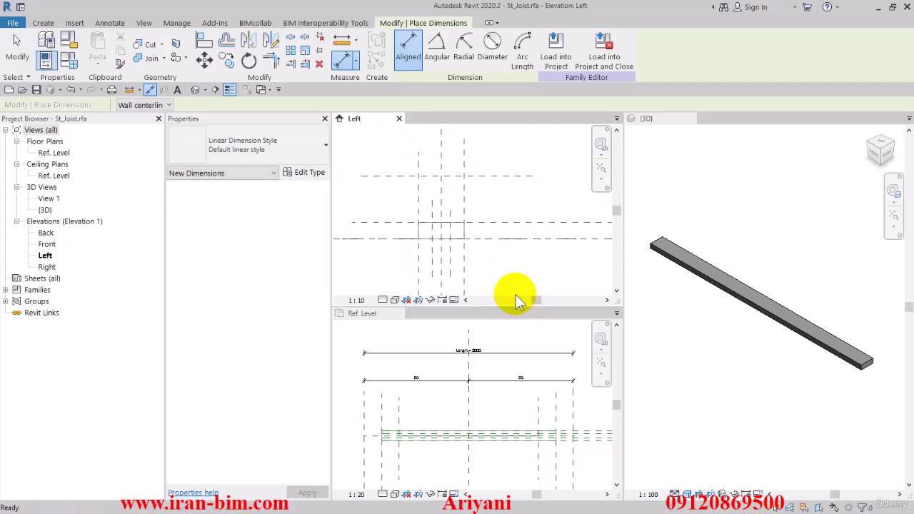
{"action": "key", "text": "Tab"}
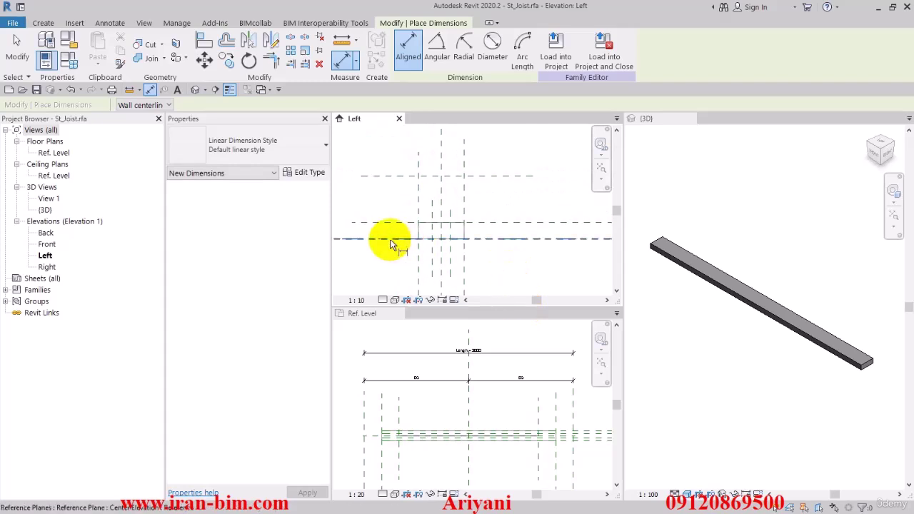
{"action": "left_click", "coordinate": [391, 244]}
{"action": "left_click", "coordinate": [401, 177]}
{"action": "middle_click_drag", "start_coordinate": [346, 203], "coordinate": [386, 213]}
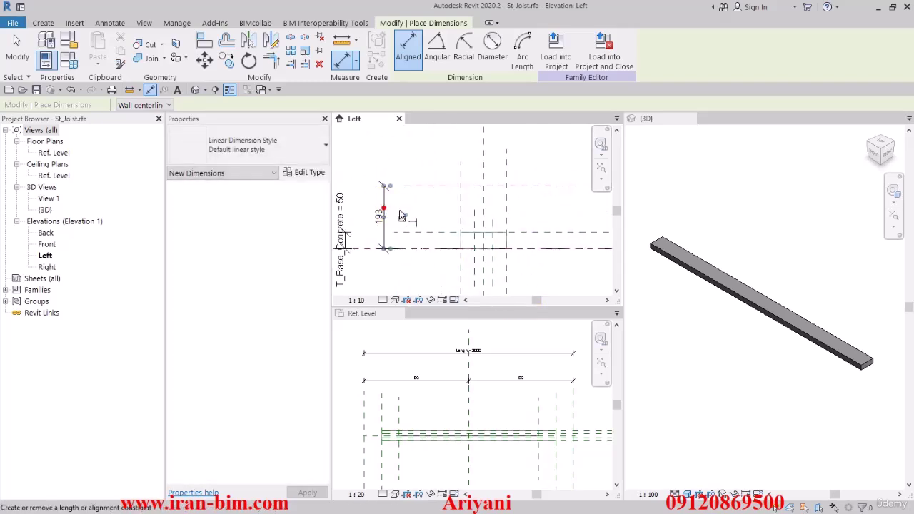
{"action": "left_click", "coordinate": [388, 205]}
{"action": "key", "text": "Escape"}
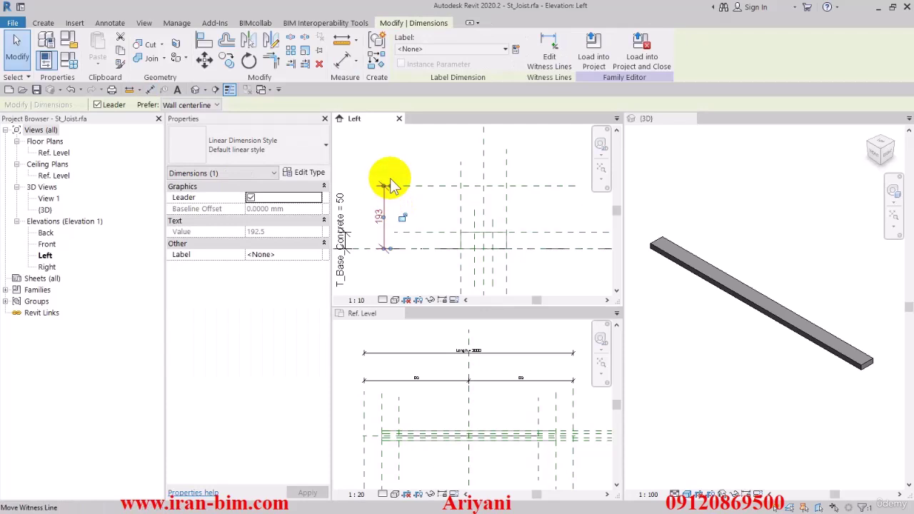
Label the vertical height dimension with a new type parameter named H_Top_Rebar.
{"action": "middle_click_drag", "start_coordinate": [390, 177], "coordinate": [402, 195]}
{"action": "left_click", "coordinate": [516, 49]}
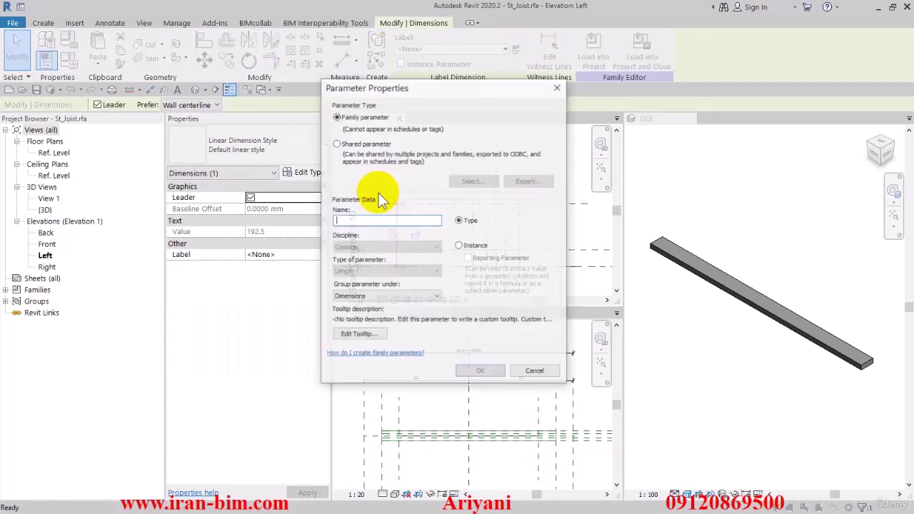
{"action": "type", "text": "H"}
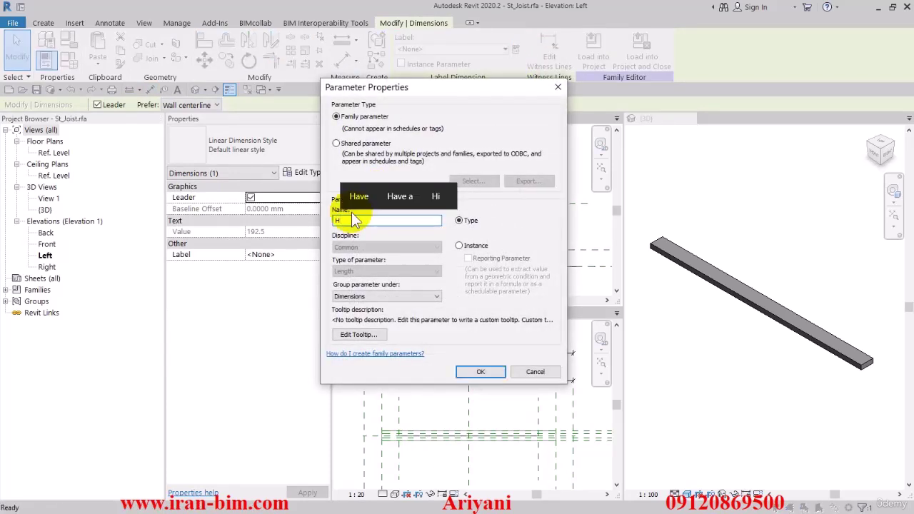
{"action": "type", "text": "_T"}
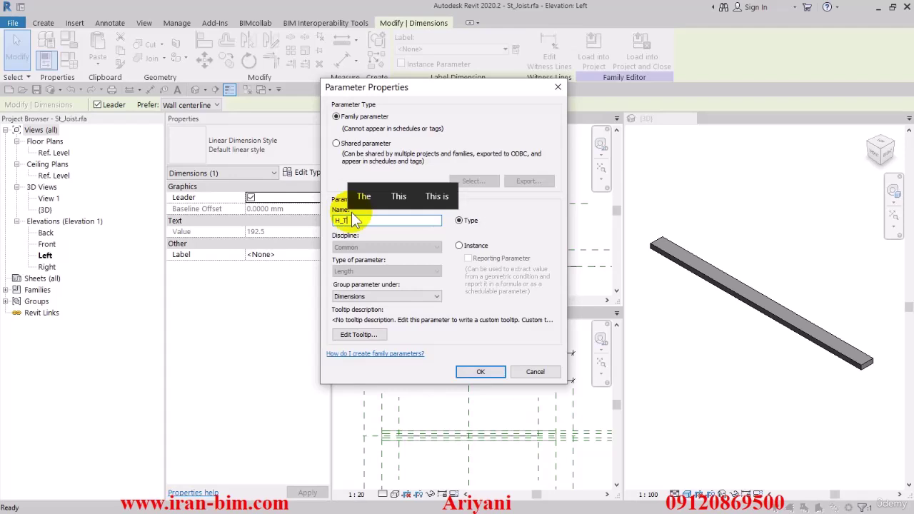
{"action": "type", "text": "op_Rebar"}
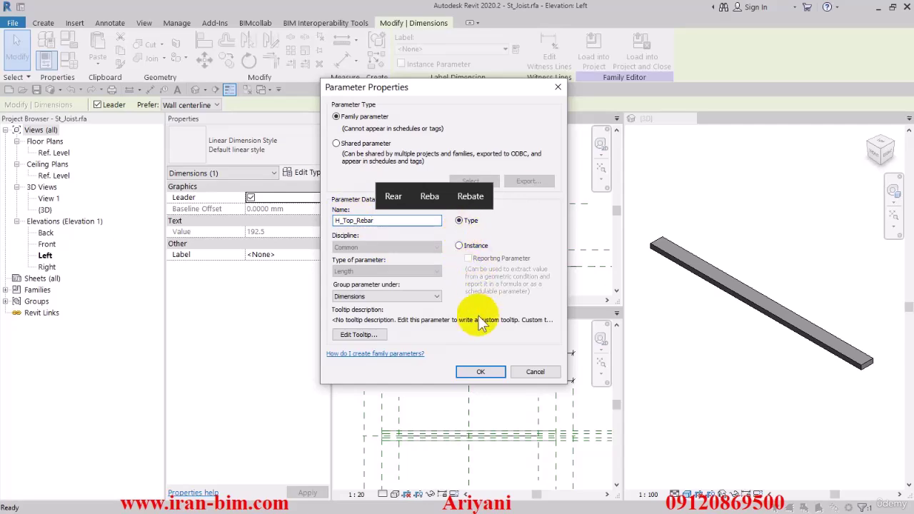
{"action": "left_click", "coordinate": [481, 371]}
{"action": "left_click", "coordinate": [424, 154]}
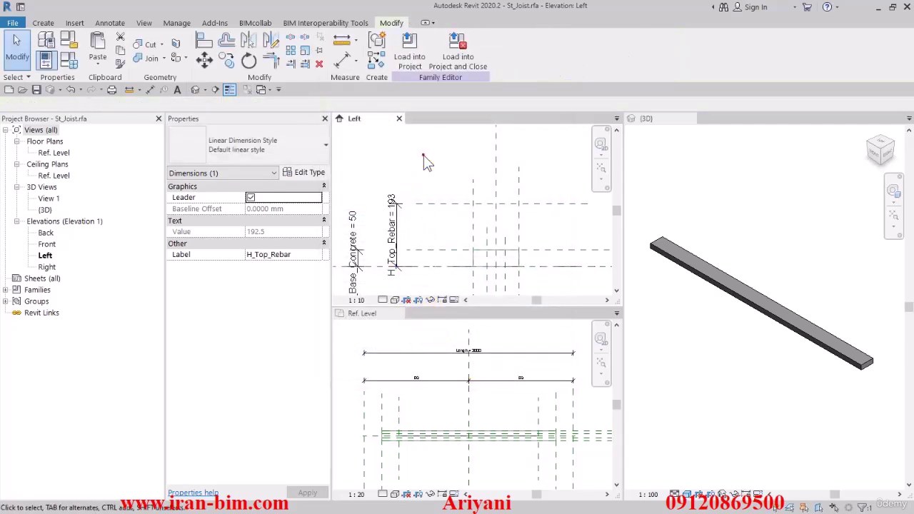
Label the overall dimension between the two inner vertical planes with a new type parameter named B_Rebar-Space.
{"action": "middle_click_drag", "start_coordinate": [489, 291], "coordinate": [443, 177]}
{"action": "scroll", "coordinate": [470, 272], "scroll_direction": "up", "scroll_amount": 1}
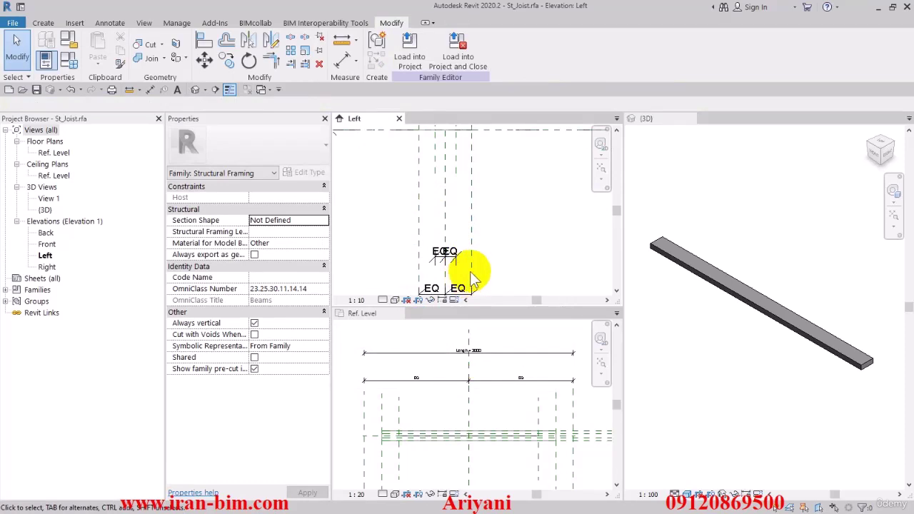
{"action": "middle_click_drag", "start_coordinate": [471, 272], "coordinate": [502, 271]}
{"action": "left_click", "coordinate": [461, 271]}
{"action": "scroll", "coordinate": [491, 221], "scroll_direction": "down", "scroll_amount": 1}
{"action": "middle_click_drag", "start_coordinate": [491, 222], "coordinate": [469, 210]}
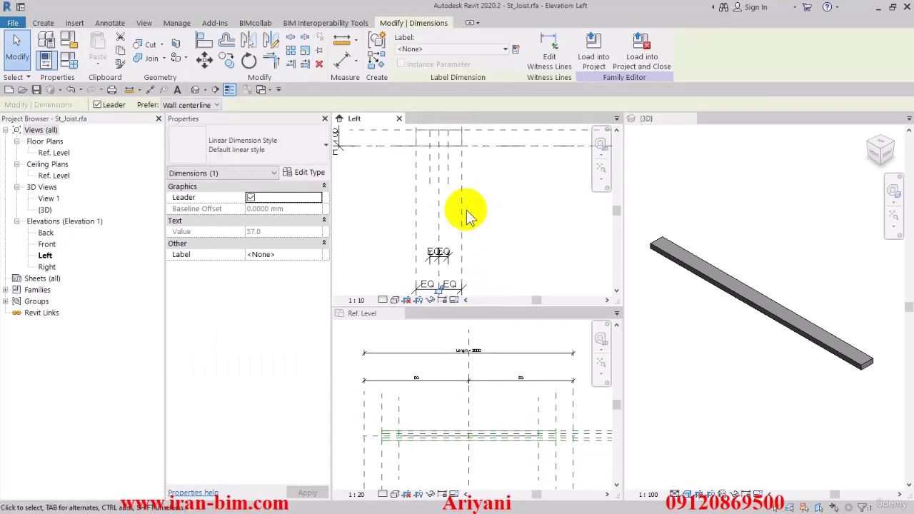
{"action": "scroll", "coordinate": [469, 215], "scroll_direction": "down", "scroll_amount": 2}
{"action": "left_click", "coordinate": [515, 50]}
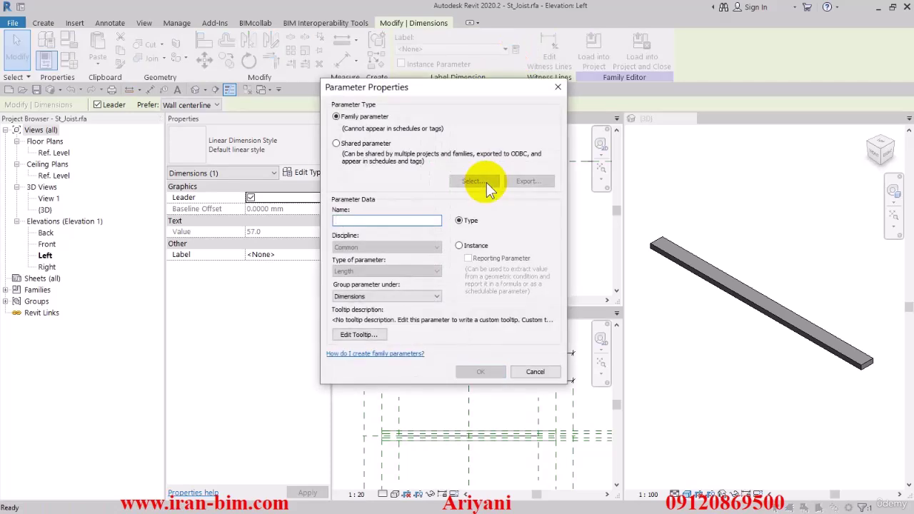
{"action": "type", "text": "Bo"}
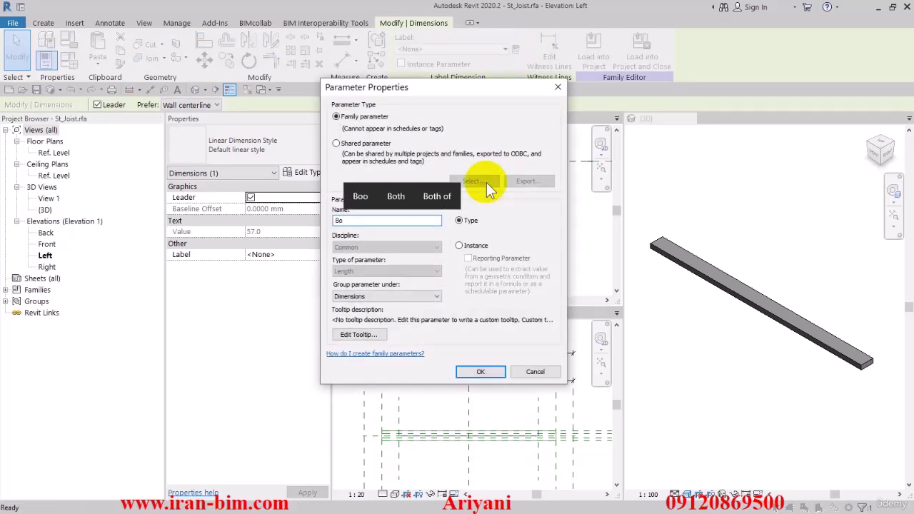
{"action": "key", "text": "BackSpace"}
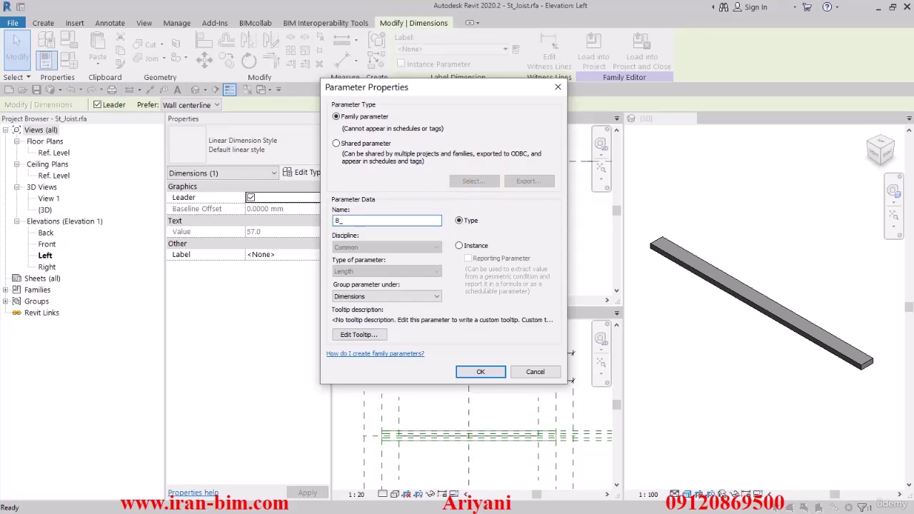
{"action": "type", "text": "_Rebar"}
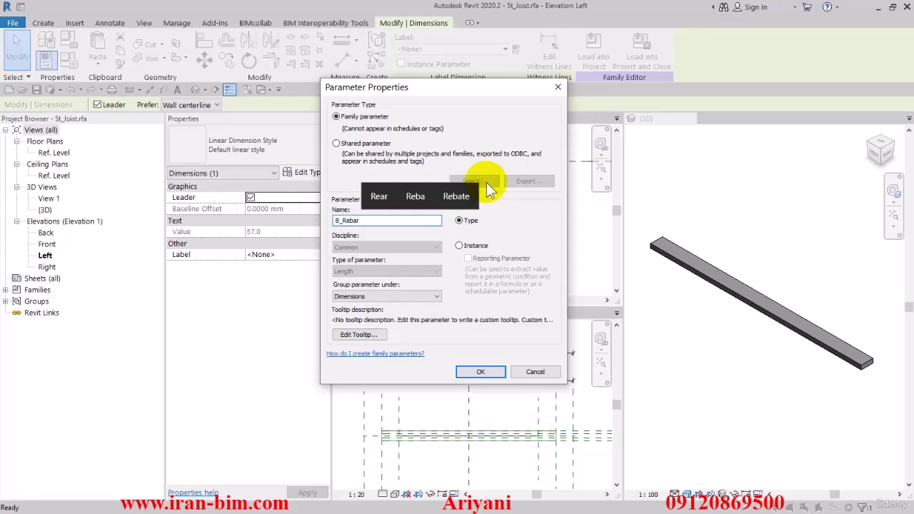
{"action": "type", "text": "-Space"}
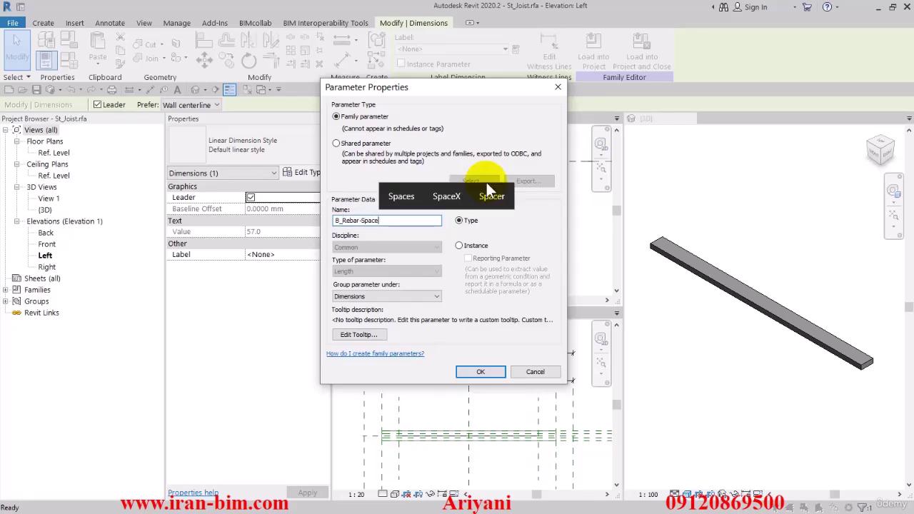
{"action": "left_click", "coordinate": [477, 372]}
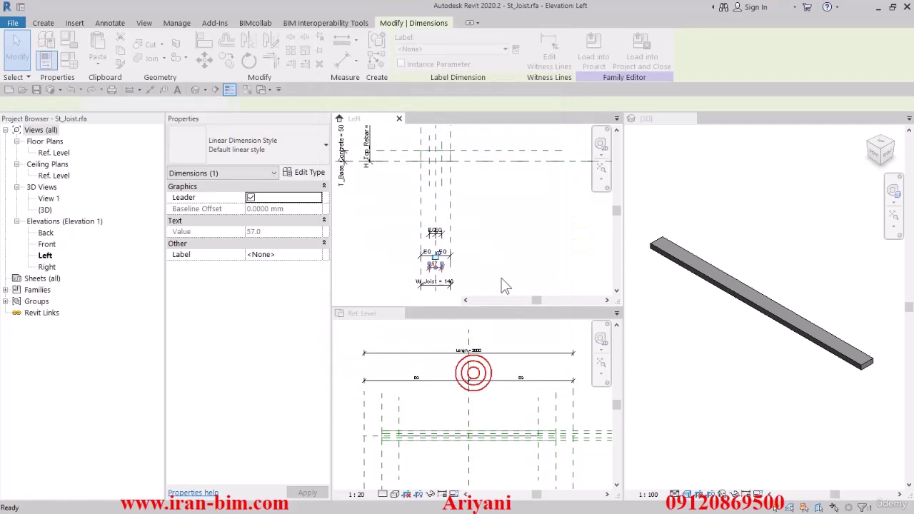
{"action": "left_click", "coordinate": [500, 246]}
Set H_Top_Rebar to 250 and B_Rebar-Space to 100 in the family types and apply the values.
{"action": "scroll", "coordinate": [462, 289], "scroll_direction": "up", "scroll_amount": 1}
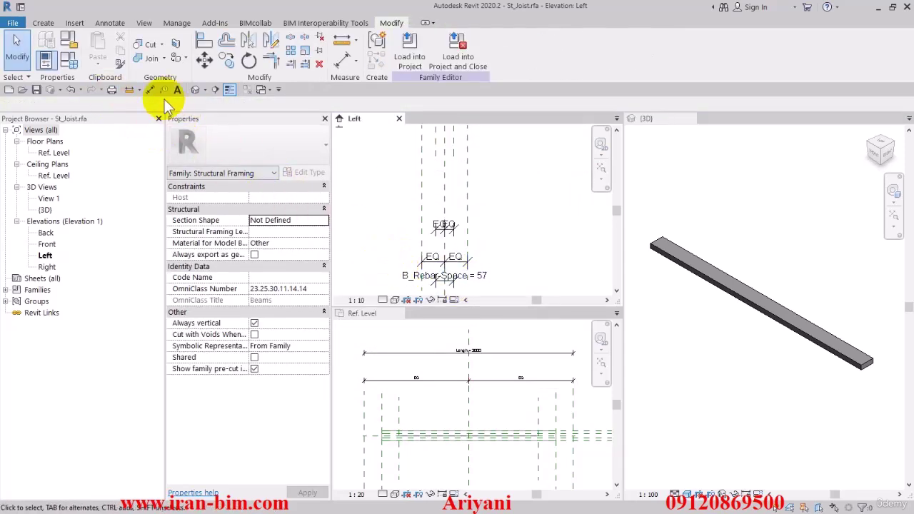
{"action": "scroll", "coordinate": [504, 206], "scroll_direction": "down", "scroll_amount": 2}
{"action": "middle_click_drag", "start_coordinate": [504, 201], "coordinate": [514, 279]}
{"action": "scroll", "coordinate": [488, 201], "scroll_direction": "up", "scroll_amount": 1}
{"action": "scroll", "coordinate": [391, 194], "scroll_direction": "up", "scroll_amount": 1}
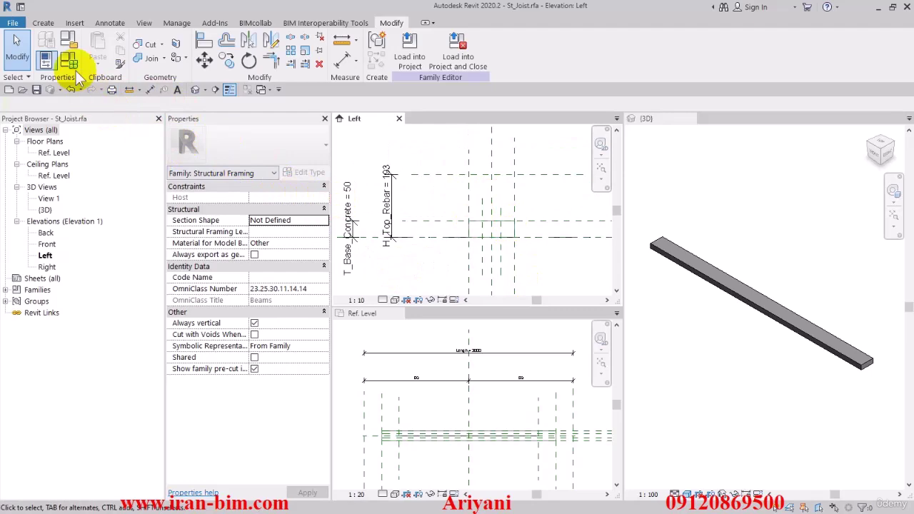
{"action": "left_click", "coordinate": [69, 60]}
{"action": "left_click", "coordinate": [89, 180]}
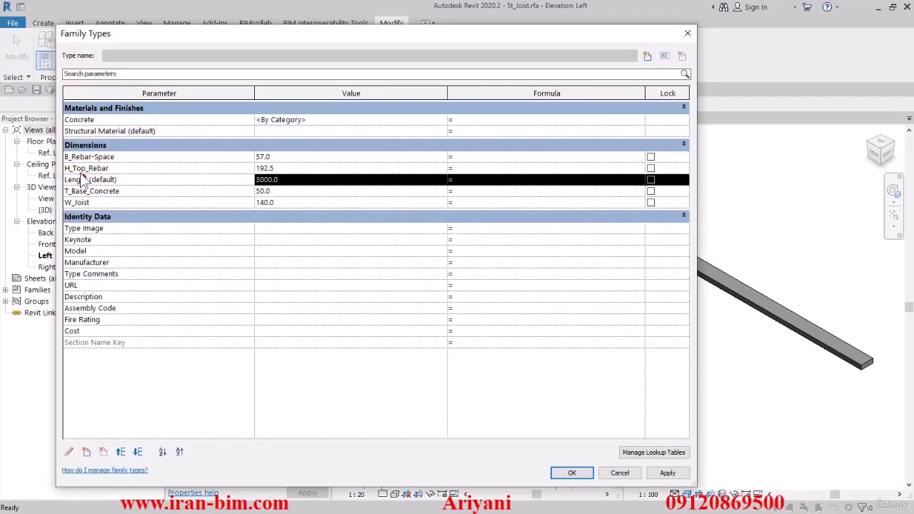
{"action": "left_click", "coordinate": [80, 169]}
{"action": "left_click", "coordinate": [274, 169]}
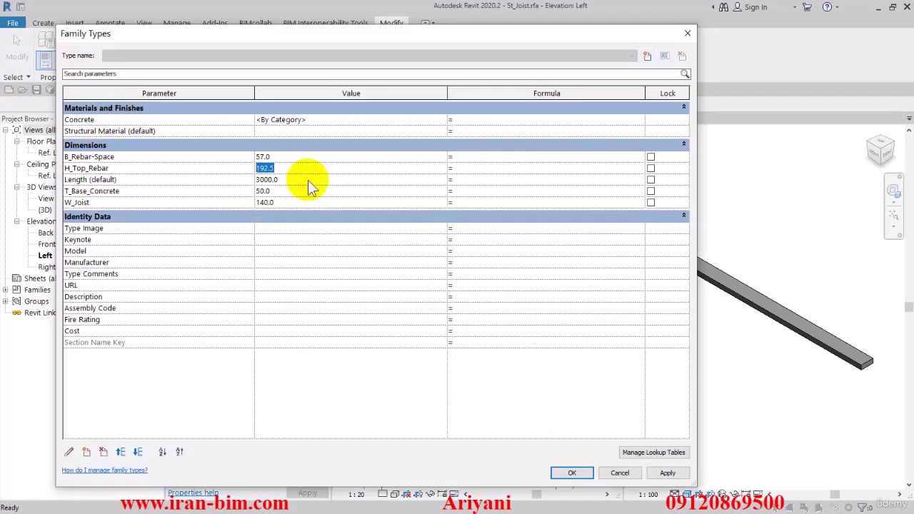
{"action": "type", "text": "250"}
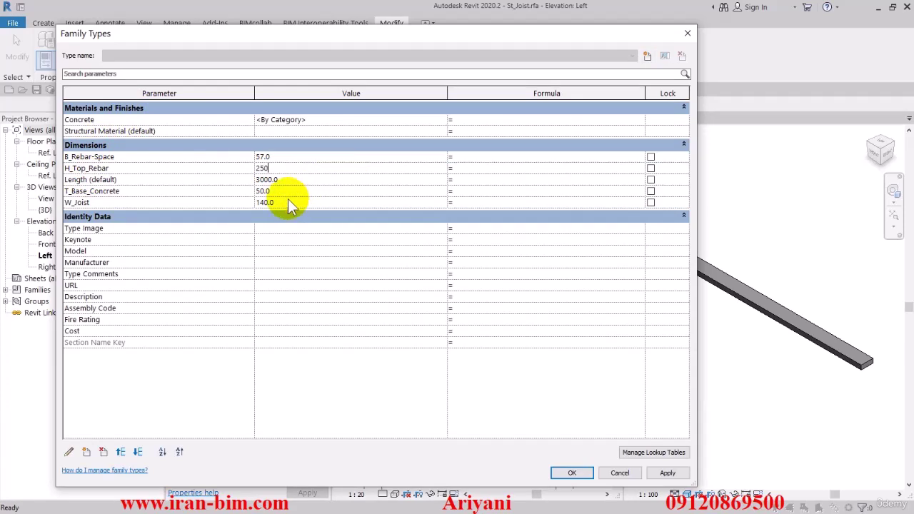
{"action": "left_click", "coordinate": [300, 156]}
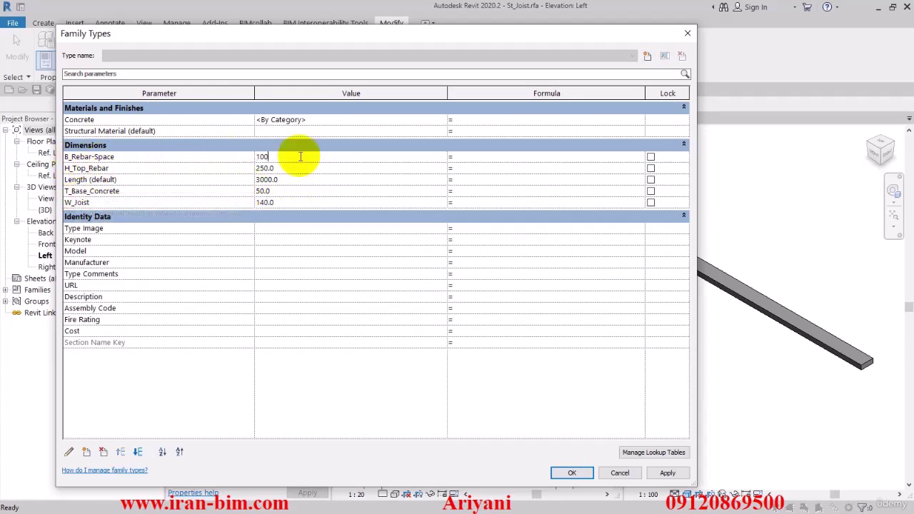
{"action": "left_click", "coordinate": [293, 169]}
{"action": "left_click", "coordinate": [572, 473]}
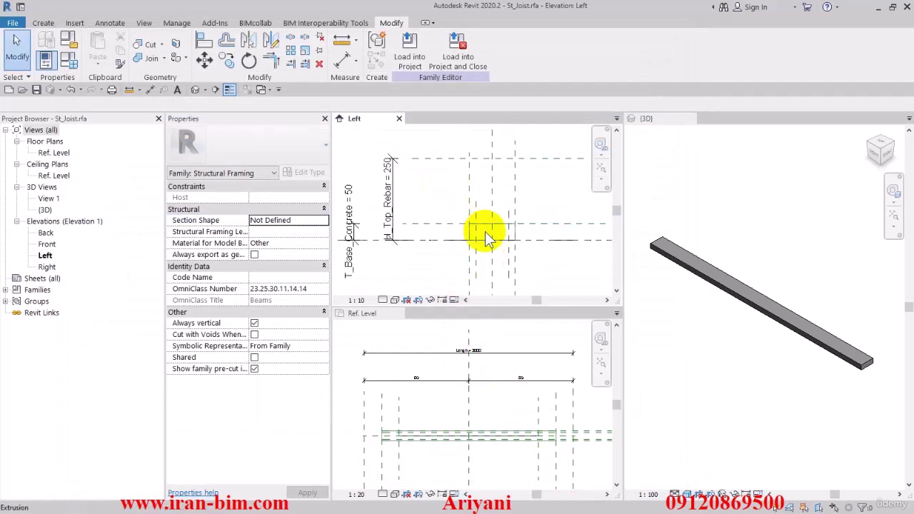
Draw a horizontal reference plane through the concrete base, about 26 mm above its bottom plane.
{"action": "scroll", "coordinate": [485, 231], "scroll_direction": "up", "scroll_amount": 2}
{"action": "middle_click_drag", "start_coordinate": [468, 239], "coordinate": [442, 254]}
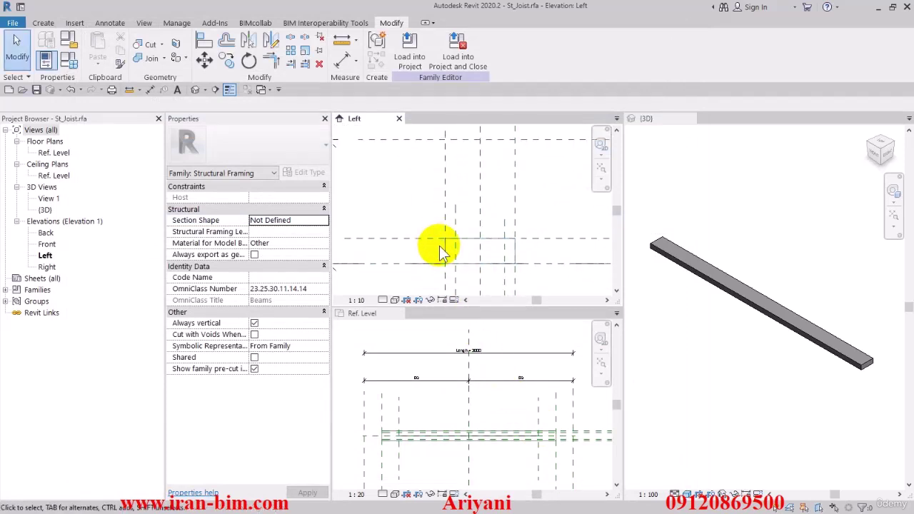
{"action": "left_click", "coordinate": [43, 22]}
{"action": "left_click", "coordinate": [689, 56]}
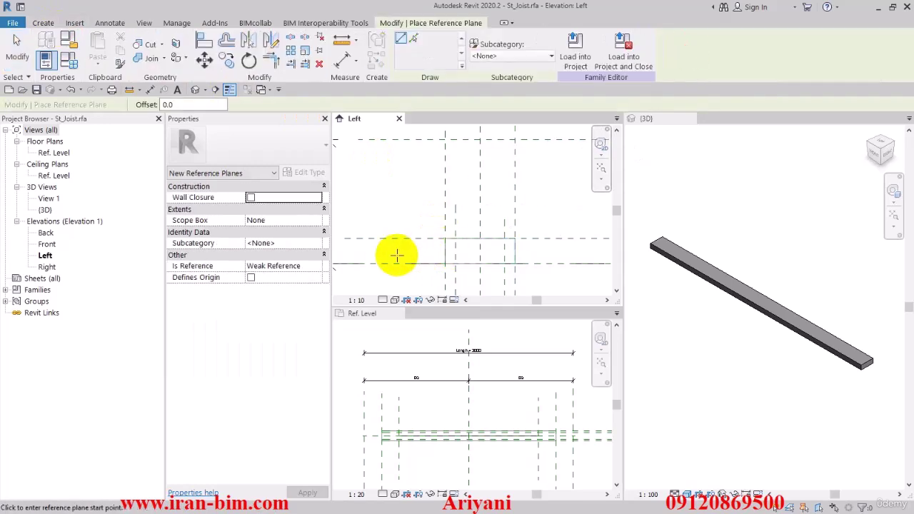
{"action": "left_click", "coordinate": [573, 250]}
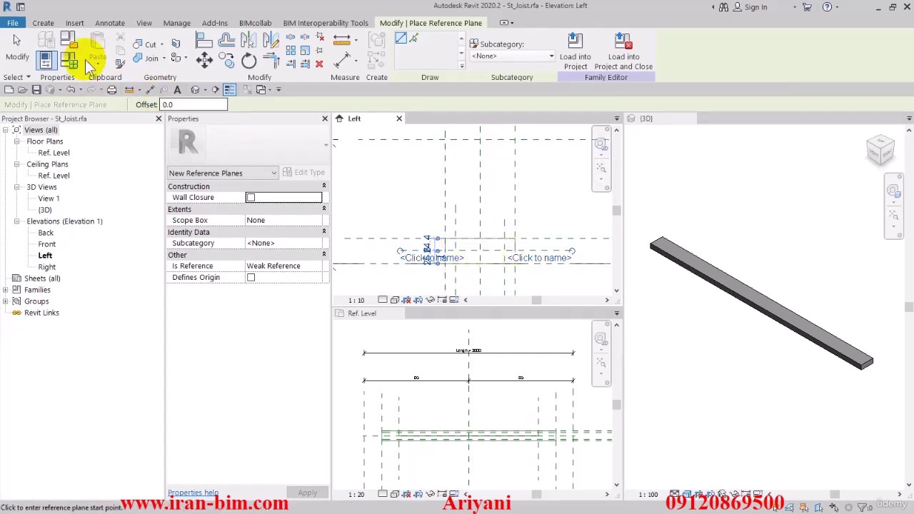
{"action": "left_click", "coordinate": [22, 50]}
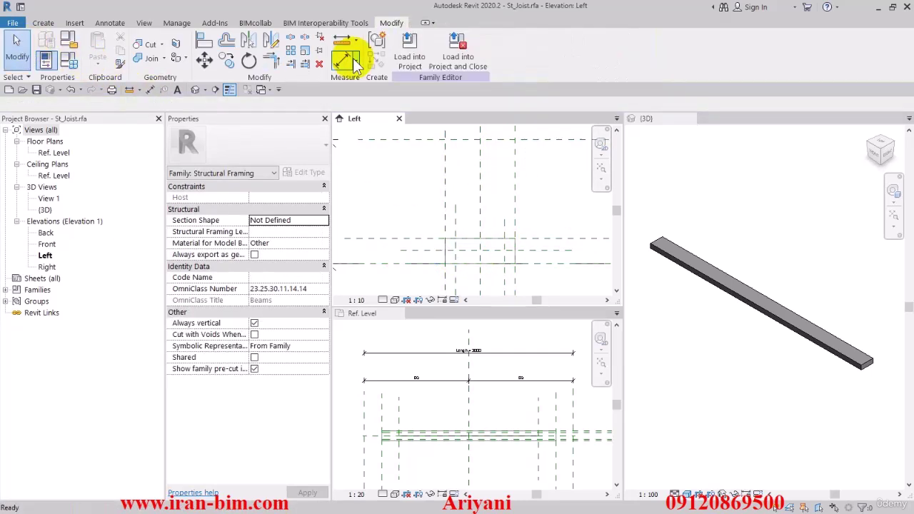
Dimension the distance between the new horizontal reference plane and the concrete base's bottom plane.
{"action": "left_click", "coordinate": [417, 252]}
{"action": "middle_click_drag", "start_coordinate": [366, 263], "coordinate": [451, 260]}
{"action": "left_click", "coordinate": [451, 257]}
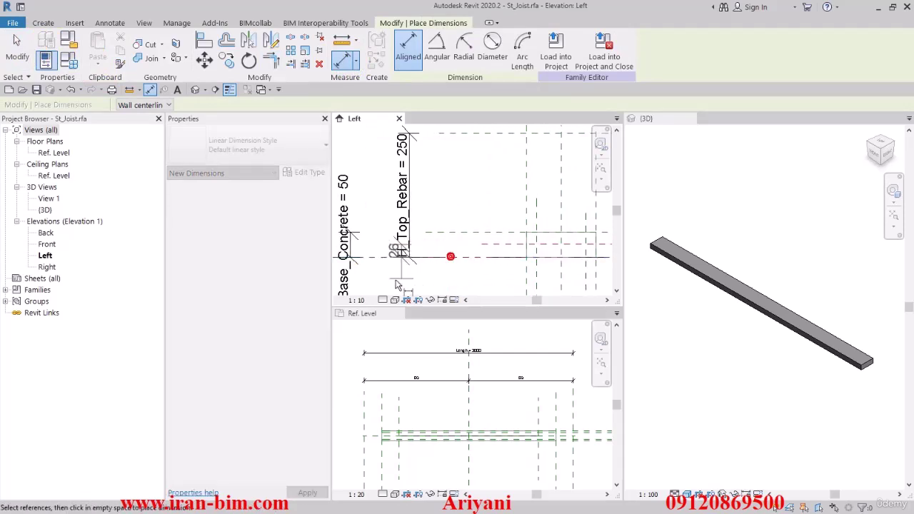
{"action": "left_click", "coordinate": [386, 279]}
{"action": "key", "text": "Escape"}
Label the dimension between the new horizontal reference plane and the base's bottom plane with a new type parameter named D_Rebar_Base.
{"action": "left_click", "coordinate": [380, 253]}
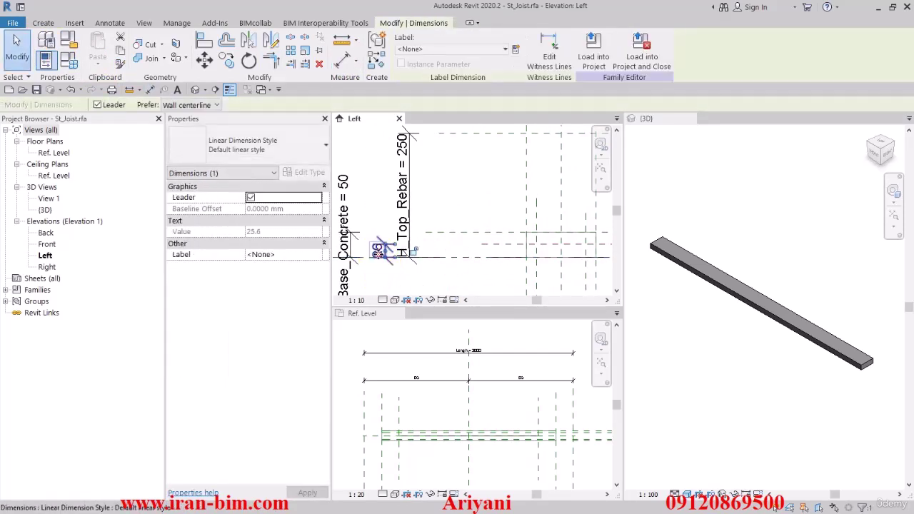
{"action": "middle_click_drag", "start_coordinate": [418, 294], "coordinate": [403, 298]}
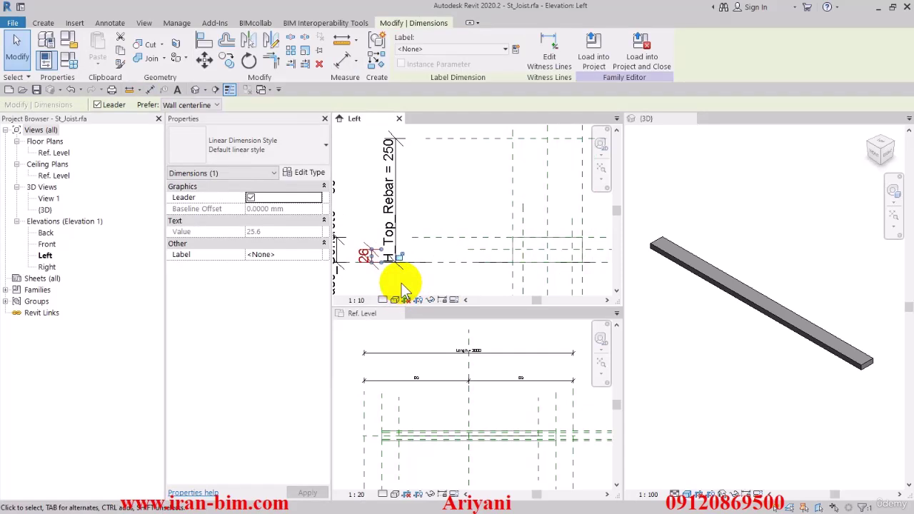
{"action": "left_click", "coordinate": [516, 49]}
{"action": "type", "text": "D_"}
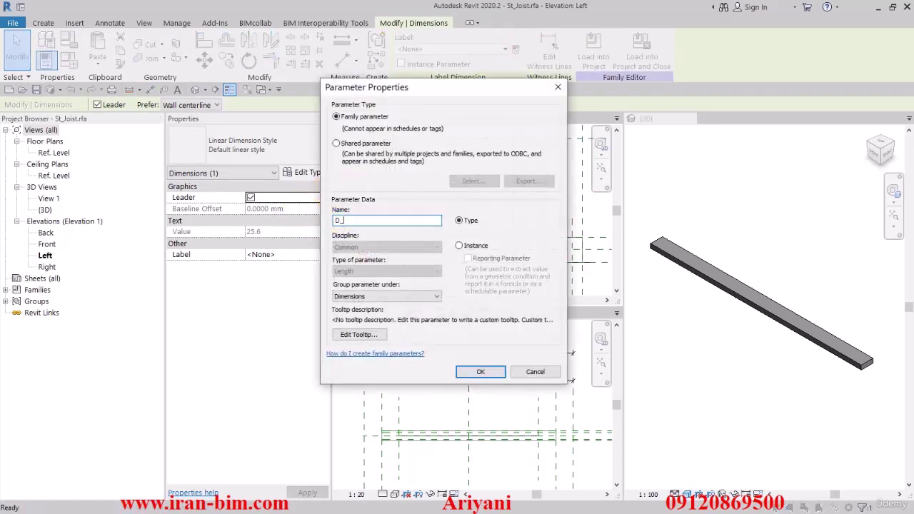
{"action": "type", "text": "Rebar"}
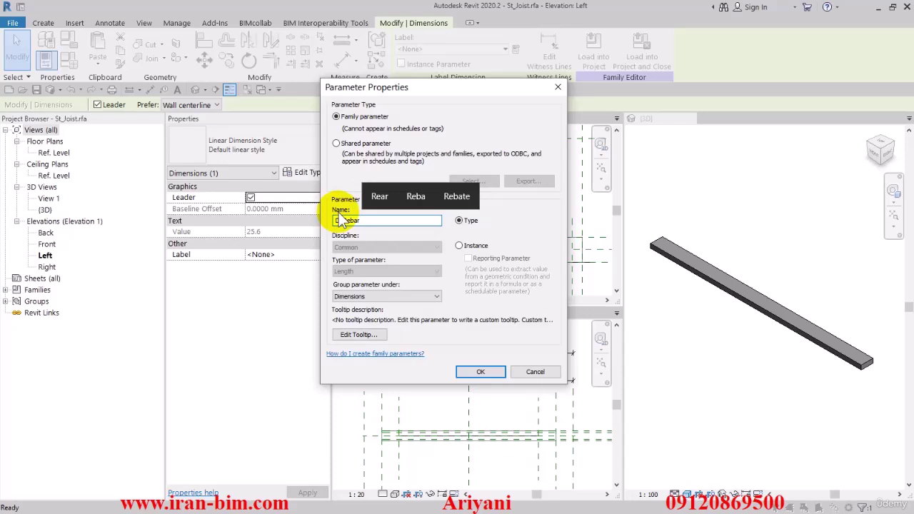
{"action": "type", "text": "_"}
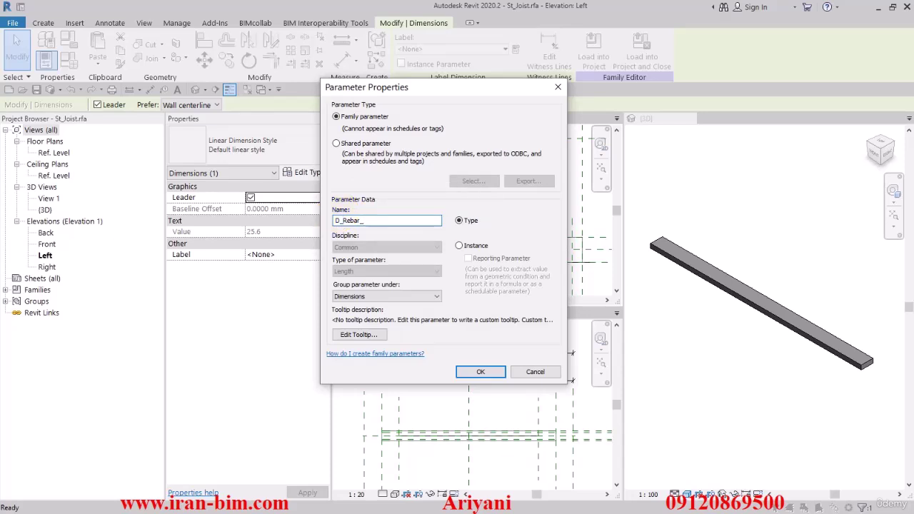
{"action": "type", "text": "Paye"}
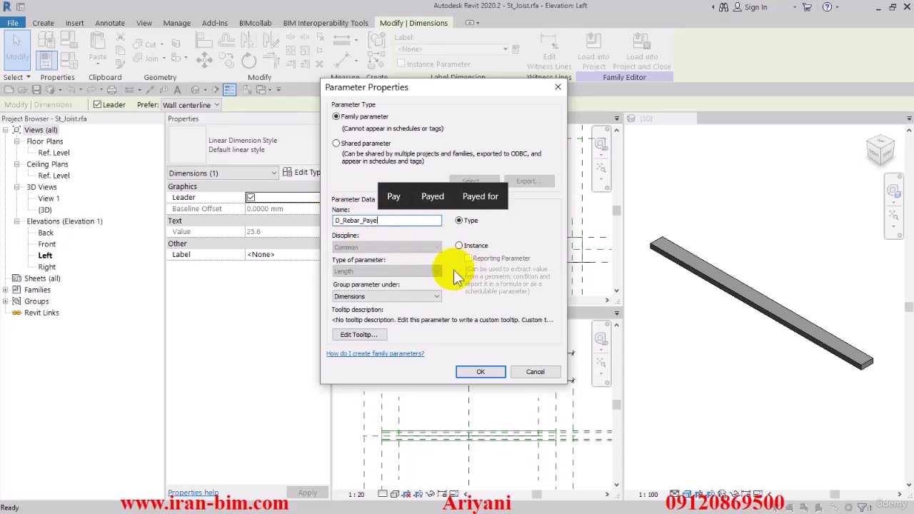
{"action": "left_click_drag", "start_coordinate": [363, 220], "coordinate": [460, 230]}
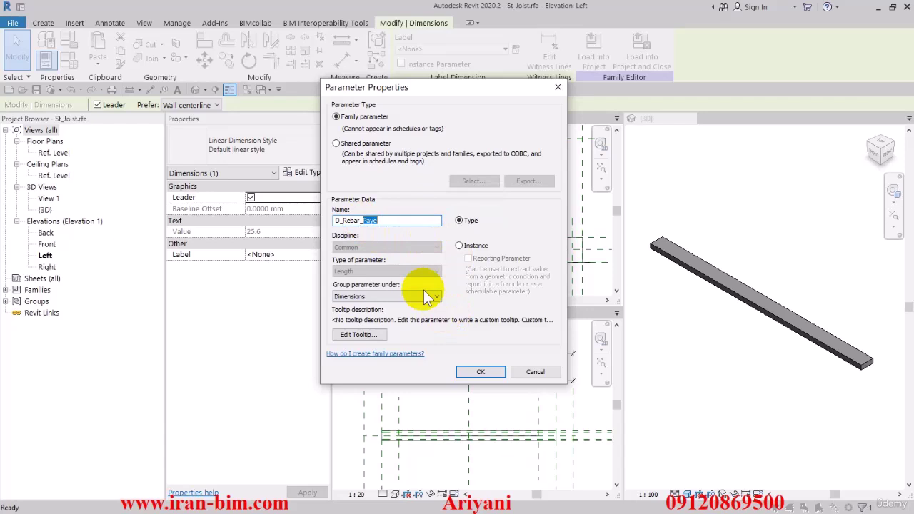
{"action": "type", "text": "Base"}
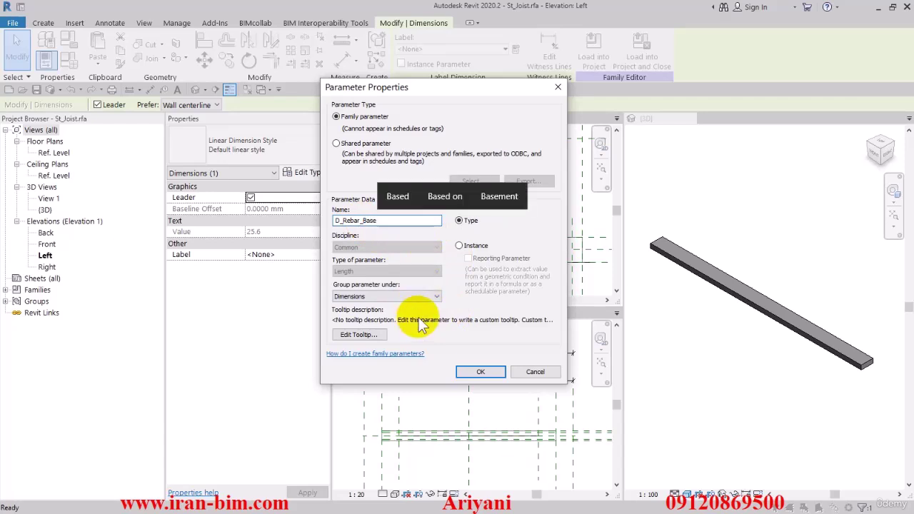
{"action": "left_click", "coordinate": [475, 372]}
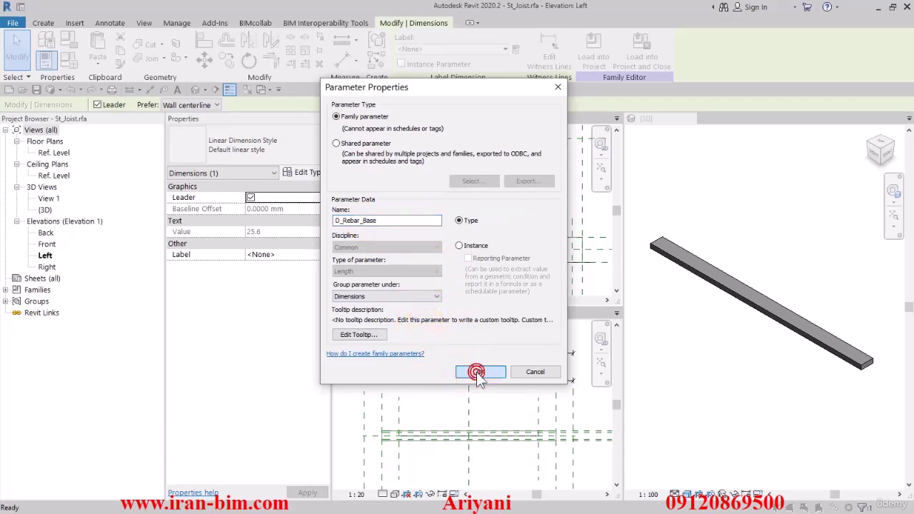
{"action": "left_click", "coordinate": [451, 199]}
Set D_Rebar_Base to 20 in the family types and accept the change.
{"action": "left_click", "coordinate": [69, 60]}
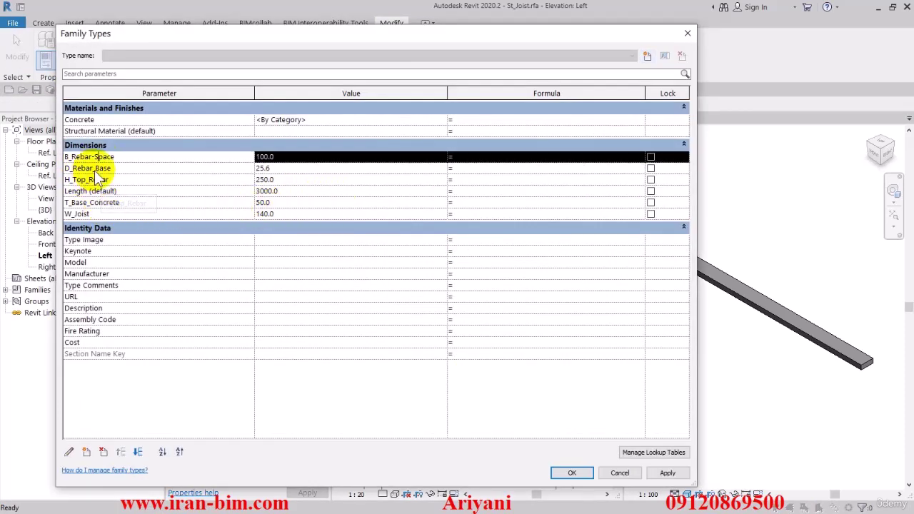
{"action": "left_click", "coordinate": [291, 169]}
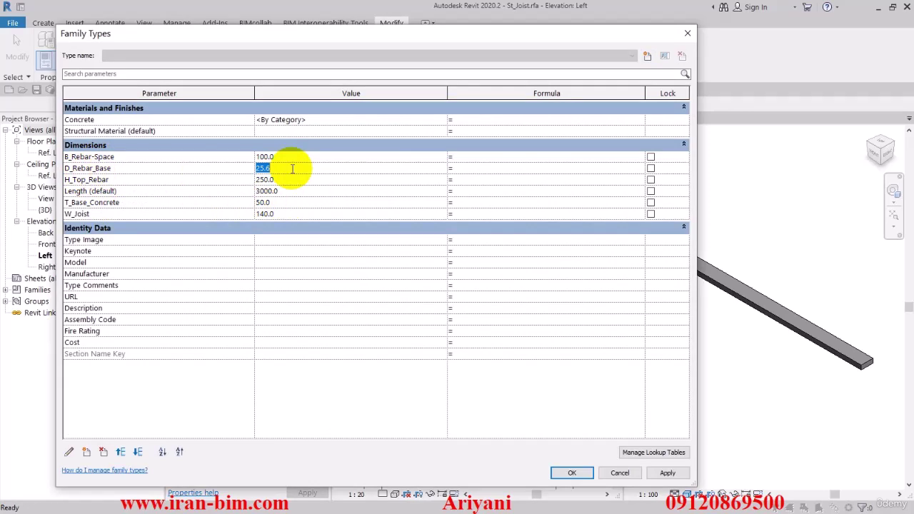
{"action": "type", "text": "20"}
{"action": "left_click", "coordinate": [289, 191]}
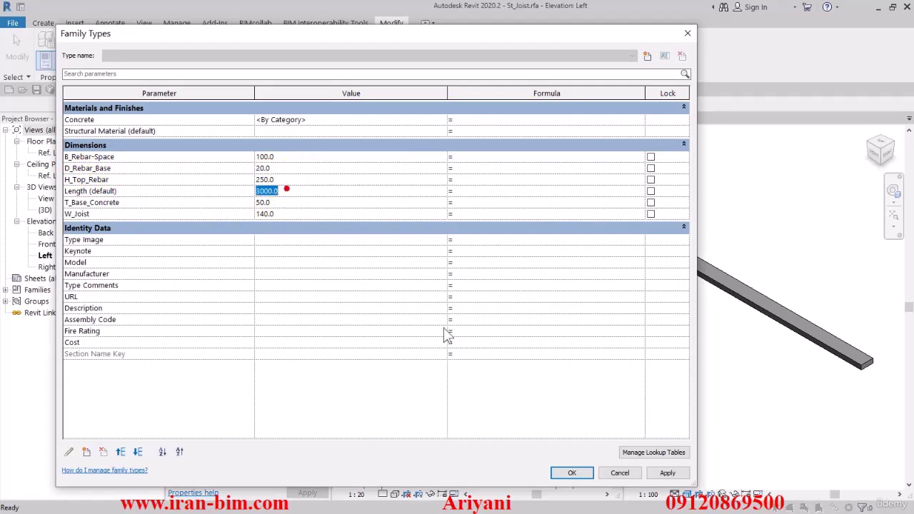
{"action": "left_click", "coordinate": [567, 473]}
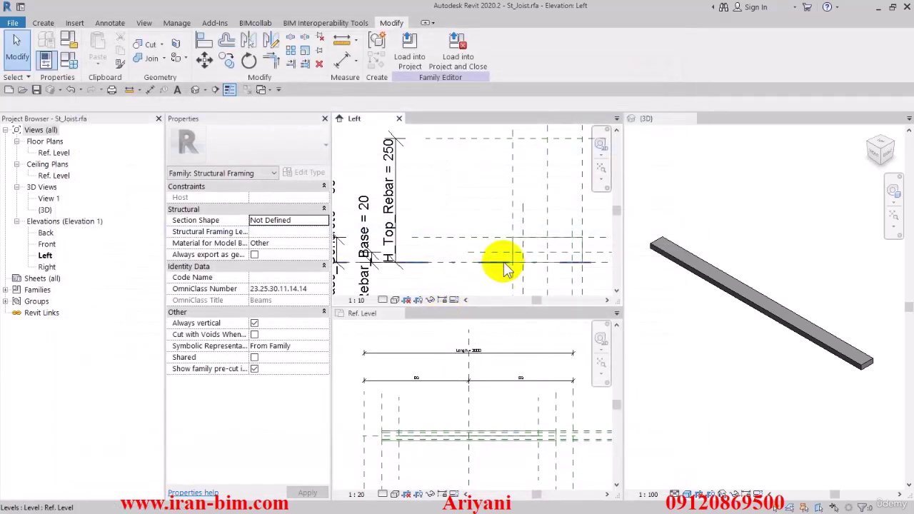
Start a solid extrusion in the Left elevation with Reference Plane : Left as its work plane.
{"action": "scroll", "coordinate": [500, 265], "scroll_direction": "down", "scroll_amount": 2}
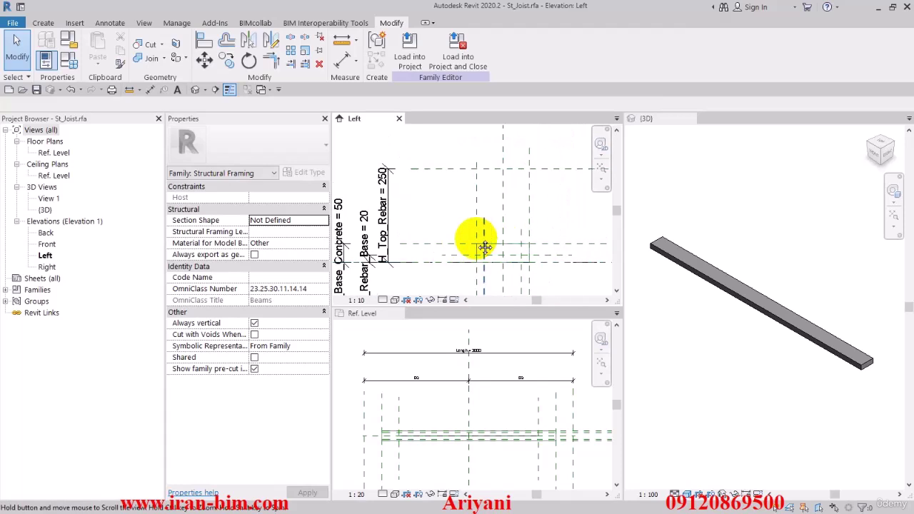
{"action": "left_click", "coordinate": [42, 23]}
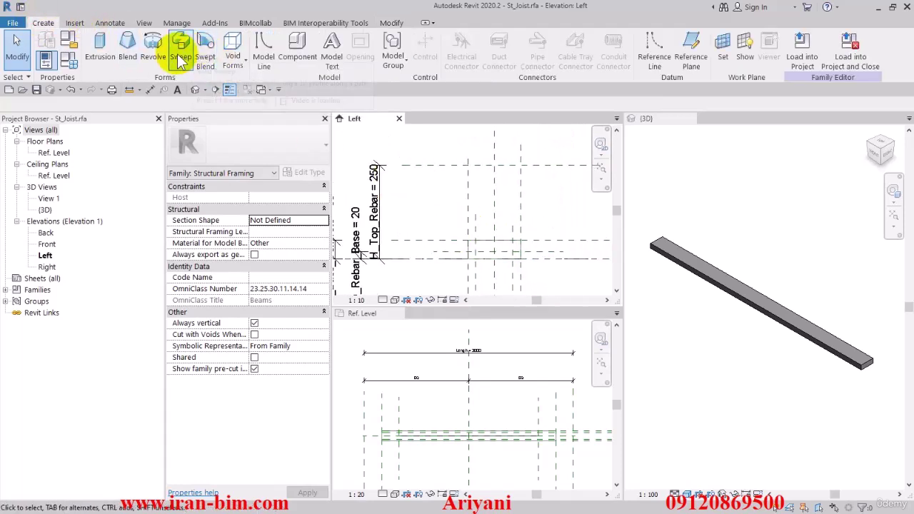
{"action": "left_click", "coordinate": [100, 53]}
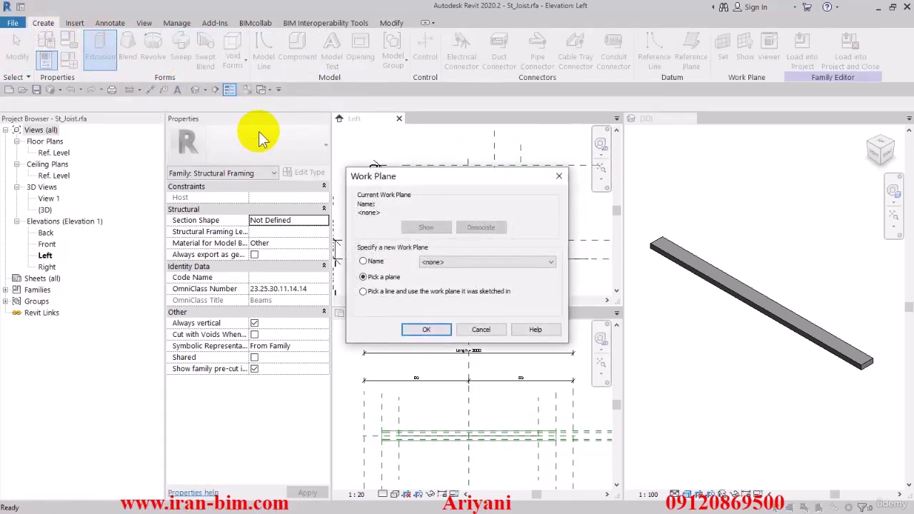
{"action": "left_click", "coordinate": [519, 261]}
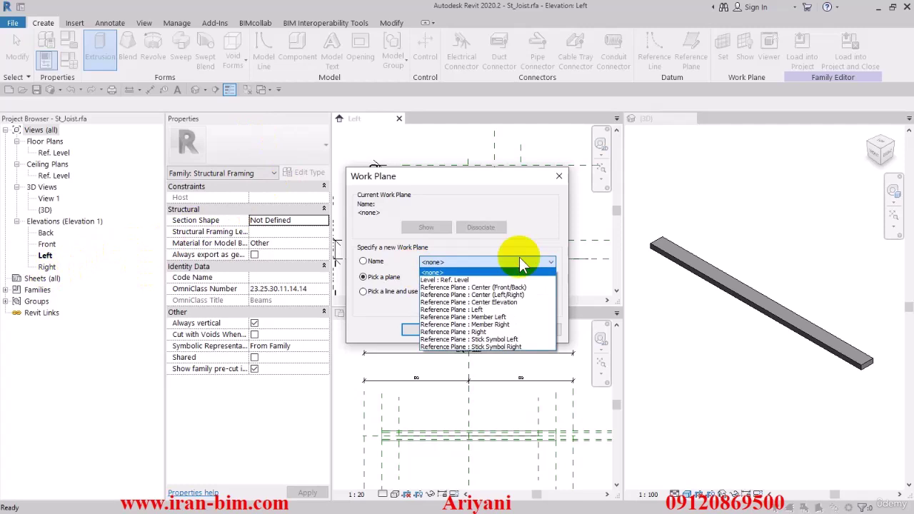
{"action": "left_click", "coordinate": [511, 312]}
{"action": "left_click", "coordinate": [419, 330]}
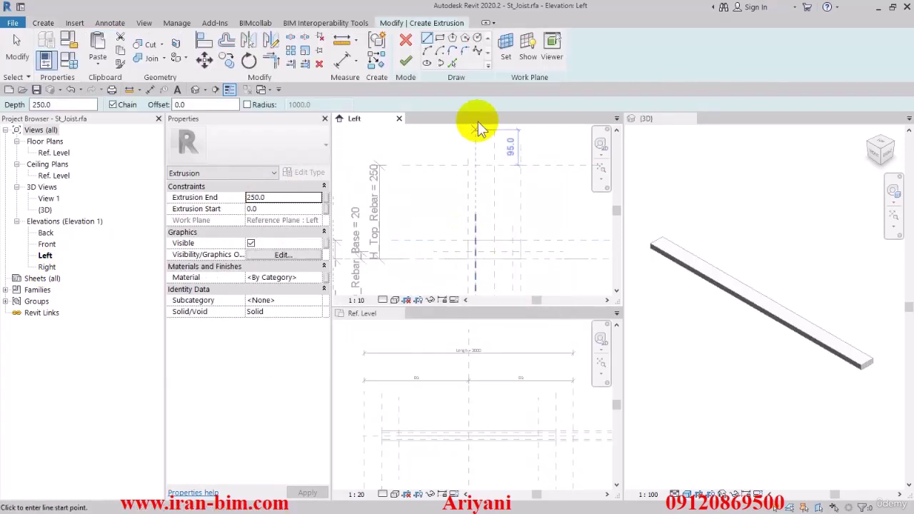
Sketch three rebar circles freehand, one above the top rebar plane and two below the concrete base on either side of it.
{"action": "left_click", "coordinate": [477, 38]}
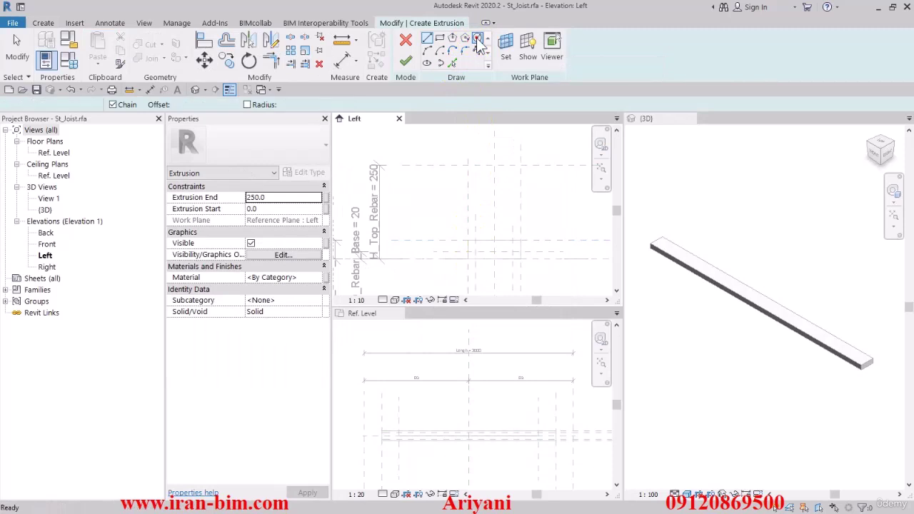
{"action": "middle_click_drag", "start_coordinate": [503, 197], "coordinate": [463, 214]}
{"action": "left_click", "coordinate": [453, 182]}
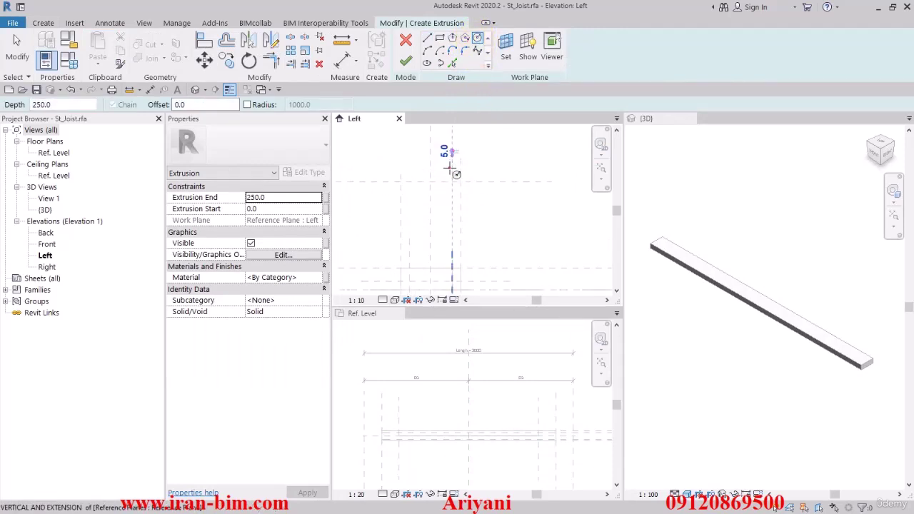
{"action": "left_click", "coordinate": [452, 168]}
{"action": "middle_click_drag", "start_coordinate": [458, 162], "coordinate": [489, 143]}
{"action": "middle_click_drag", "start_coordinate": [437, 277], "coordinate": [413, 232]}
{"action": "scroll", "coordinate": [413, 231], "scroll_direction": "up", "scroll_amount": 1}
{"action": "left_click", "coordinate": [412, 231]}
{"action": "left_click", "coordinate": [405, 246]}
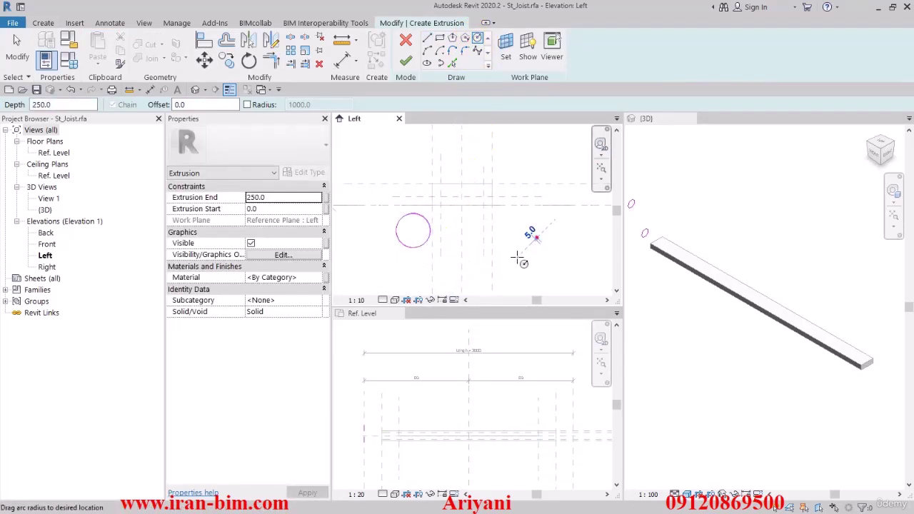
{"action": "left_click", "coordinate": [517, 257]}
{"action": "left_click", "coordinate": [19, 47]}
Make the center marks visible on all three sketched circles.
{"action": "scroll", "coordinate": [500, 177], "scroll_direction": "down", "scroll_amount": 2}
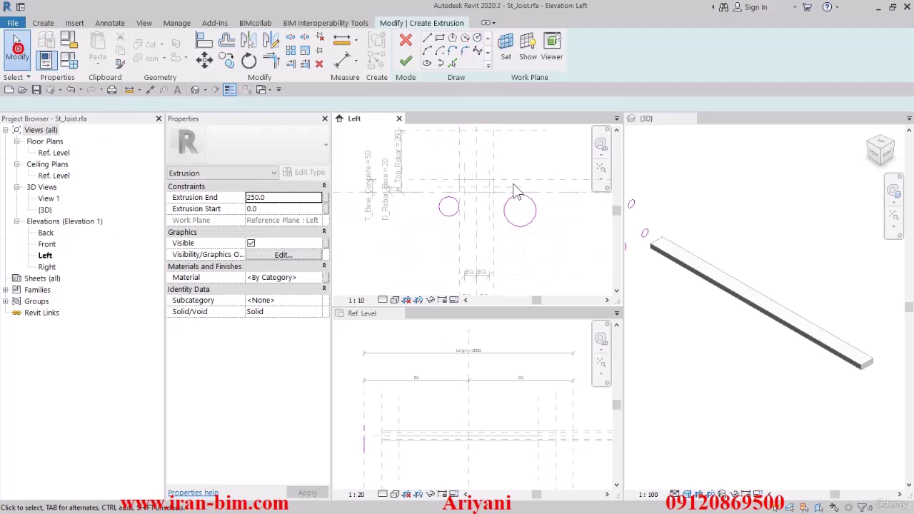
{"action": "middle_click_drag", "start_coordinate": [524, 156], "coordinate": [507, 202]}
{"action": "scroll", "coordinate": [504, 222], "scroll_direction": "down", "scroll_amount": 1}
{"action": "mouse_move", "coordinate": [435, 280]}
{"action": "left_mouse_down"}
{"action": "mouse_move", "coordinate": [561, 204]}
{"action": "mouse_move", "coordinate": [571, 140]}
{"action": "left_mouse_up"}
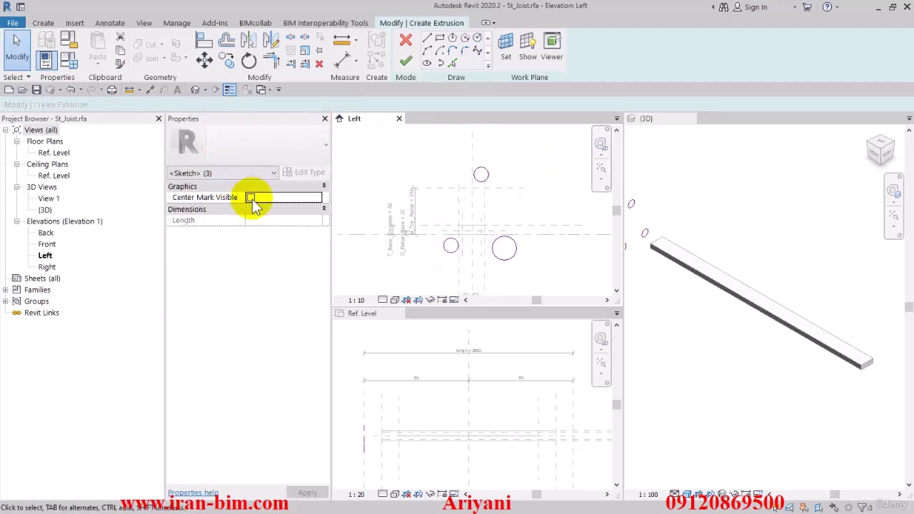
{"action": "left_click", "coordinate": [250, 197]}
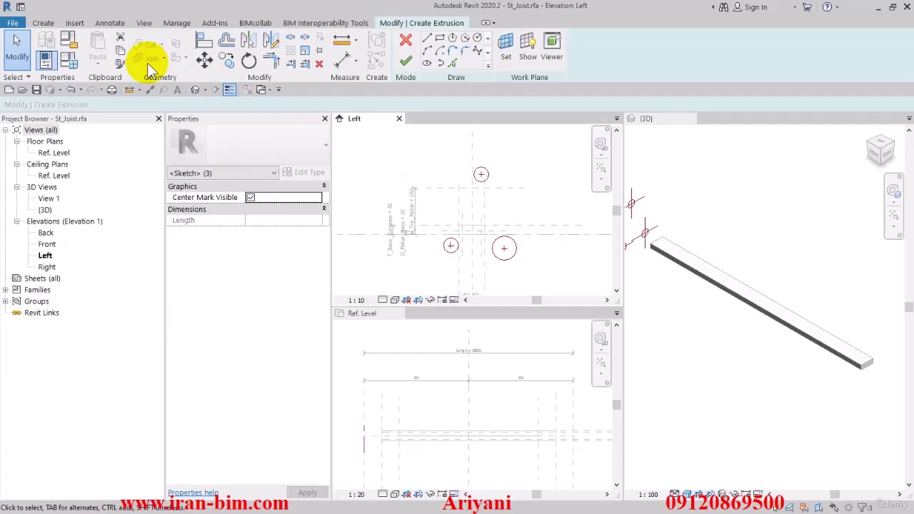
Move the circle sketch to the work plane Reference Plane : Member Left.
{"action": "middle_click_drag", "start_coordinate": [765, 214], "coordinate": [784, 223]}
{"action": "scroll", "coordinate": [776, 231], "scroll_direction": "down", "scroll_amount": 2}
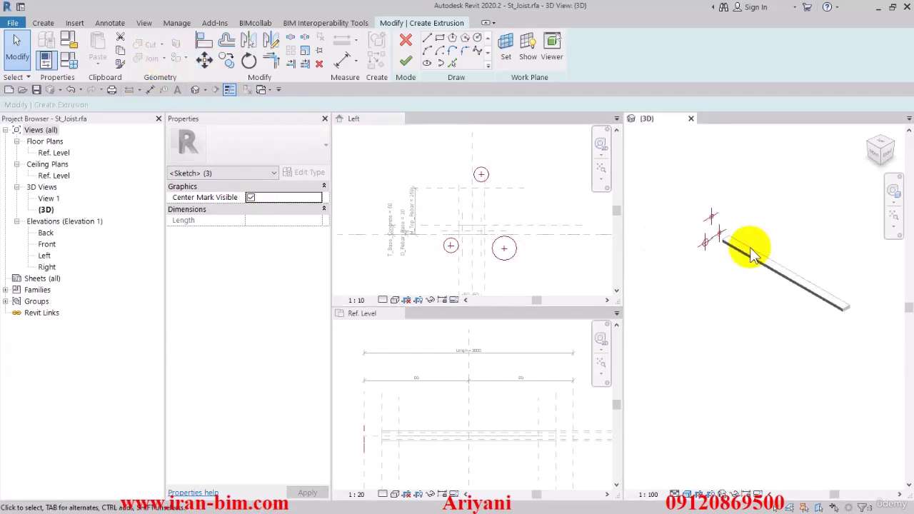
{"action": "middle_click_drag", "start_coordinate": [751, 256], "coordinate": [744, 317], "text": "shift"}
{"action": "left_click", "coordinate": [550, 188]}
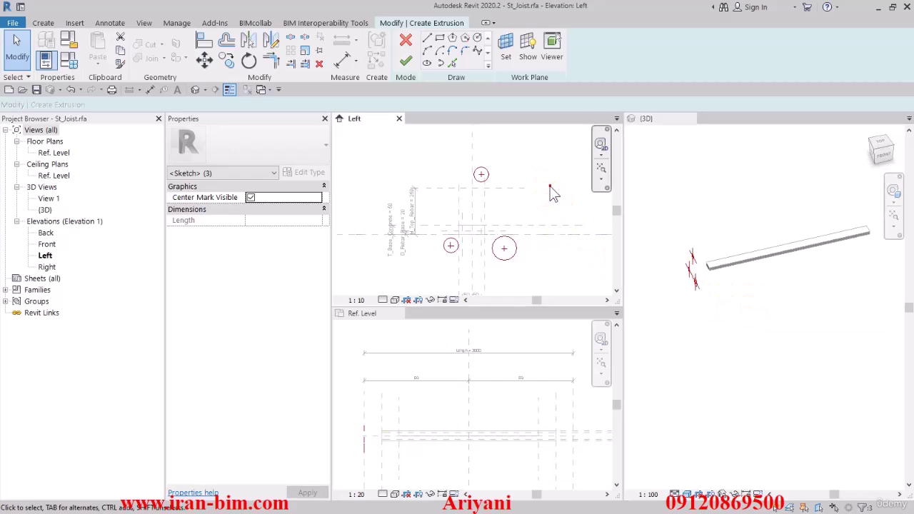
{"action": "left_click", "coordinate": [506, 45]}
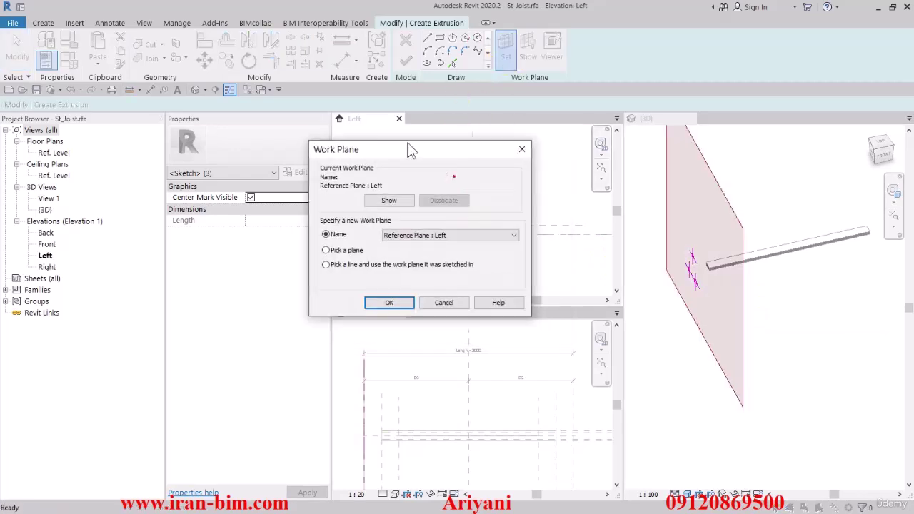
{"action": "left_click_drag", "start_coordinate": [411, 149], "coordinate": [305, 81]}
{"action": "left_click", "coordinate": [353, 166]}
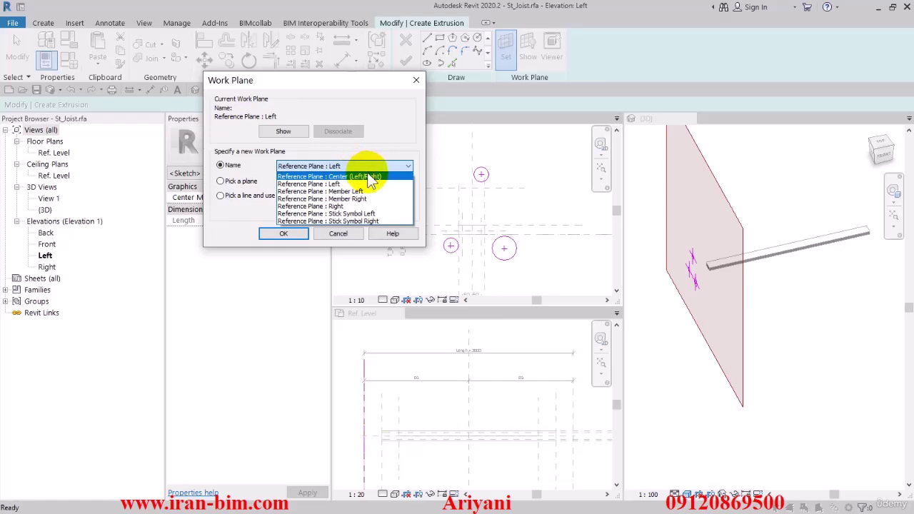
{"action": "left_click", "coordinate": [369, 191]}
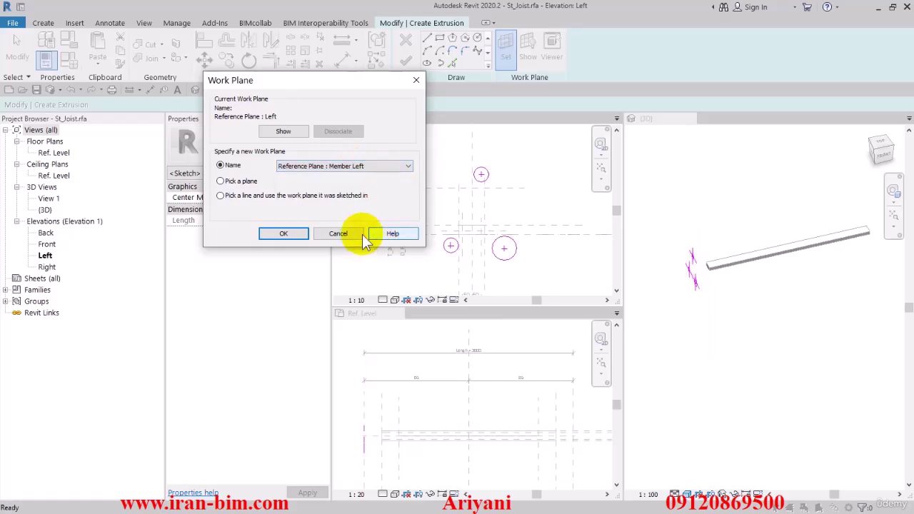
{"action": "left_click", "coordinate": [284, 233]}
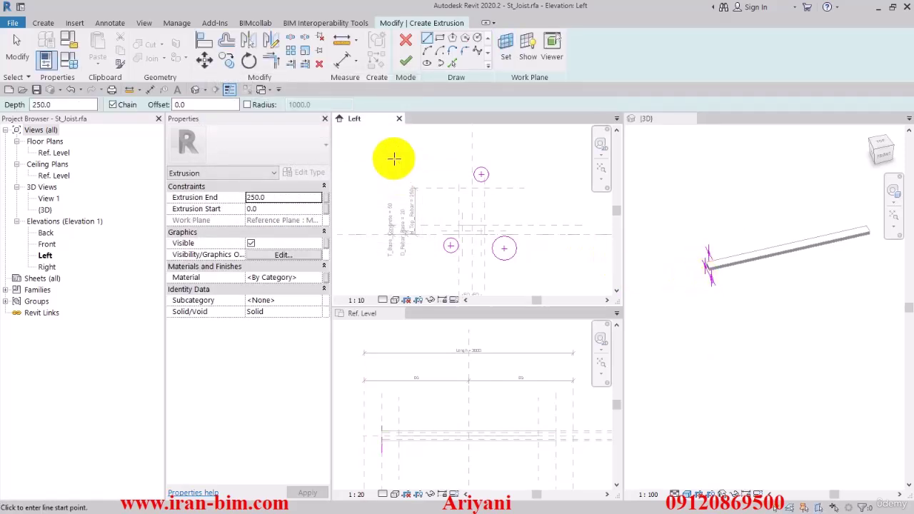
Set the circle sketch's work plane to Reference Plane : Center (Left/Right) and leave the line drawing tool.
{"action": "left_click", "coordinate": [503, 50]}
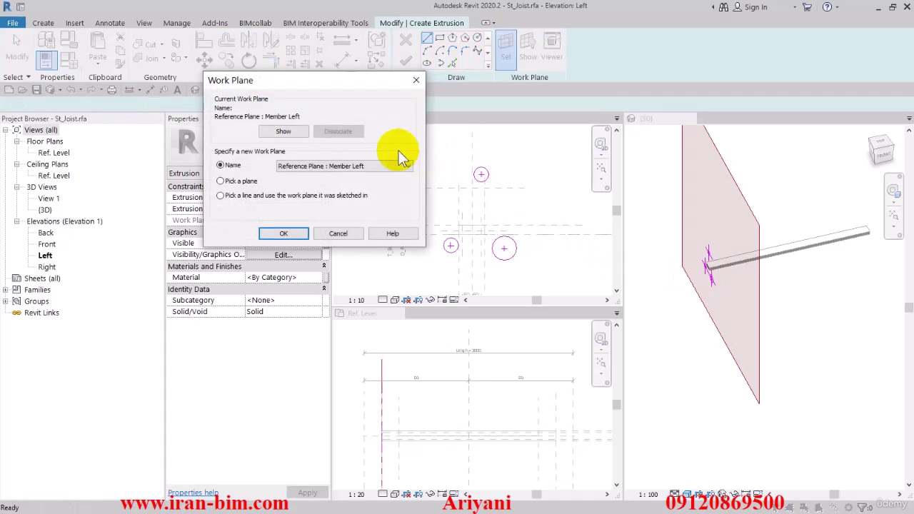
{"action": "left_click", "coordinate": [371, 167]}
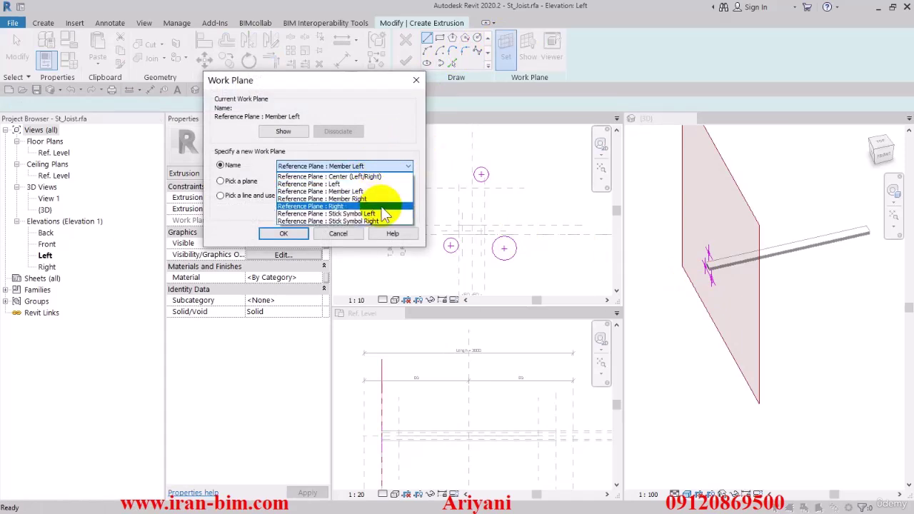
{"action": "left_click", "coordinate": [377, 178]}
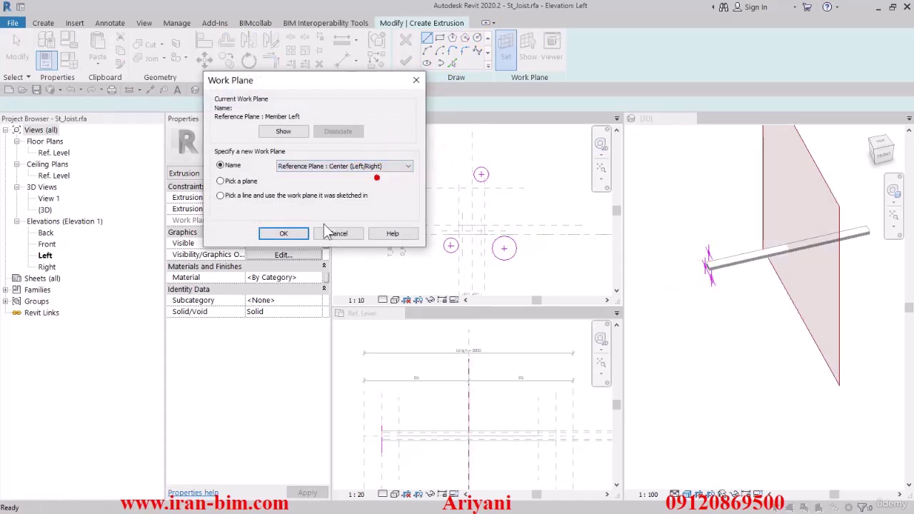
{"action": "left_click", "coordinate": [283, 233]}
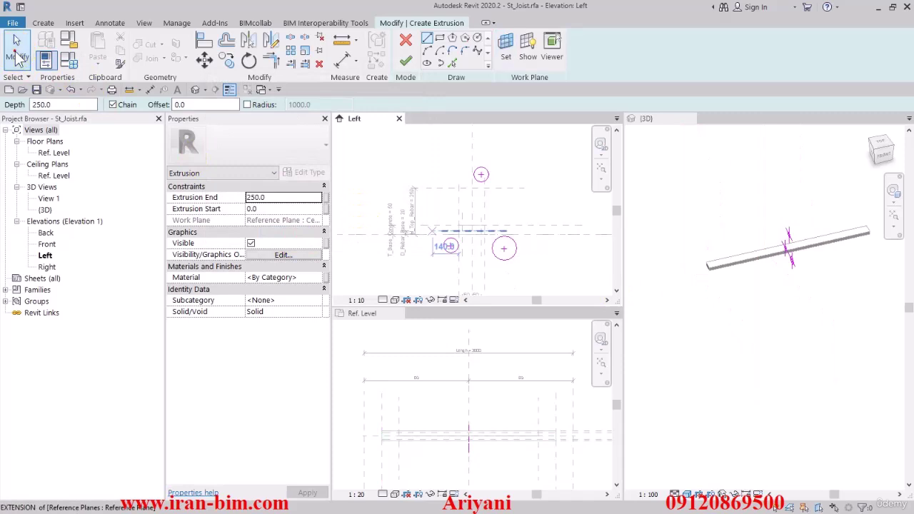
{"action": "left_click", "coordinate": [18, 56]}
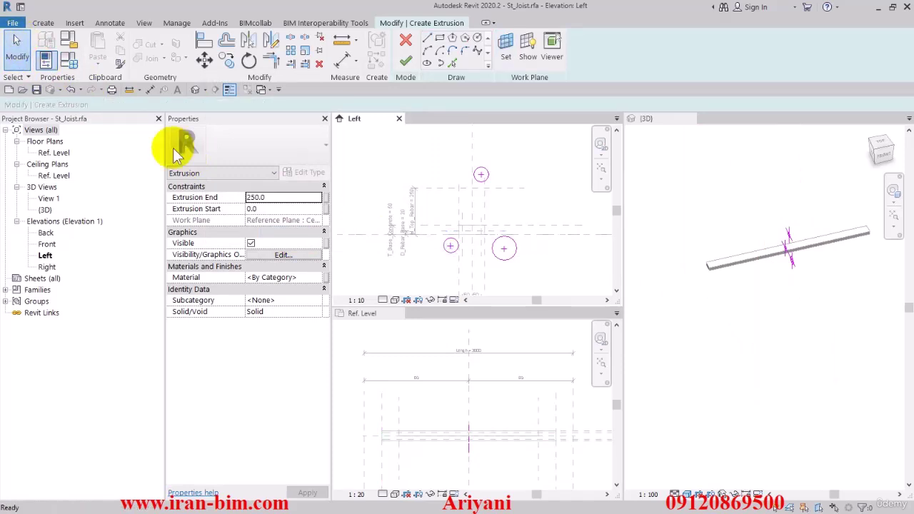
Align the upper circle's center to the vertical center plane and the top rebar reference plane, locking both alignments.
{"action": "left_click", "coordinate": [205, 40]}
{"action": "scroll", "coordinate": [472, 155], "scroll_direction": "up", "scroll_amount": 2}
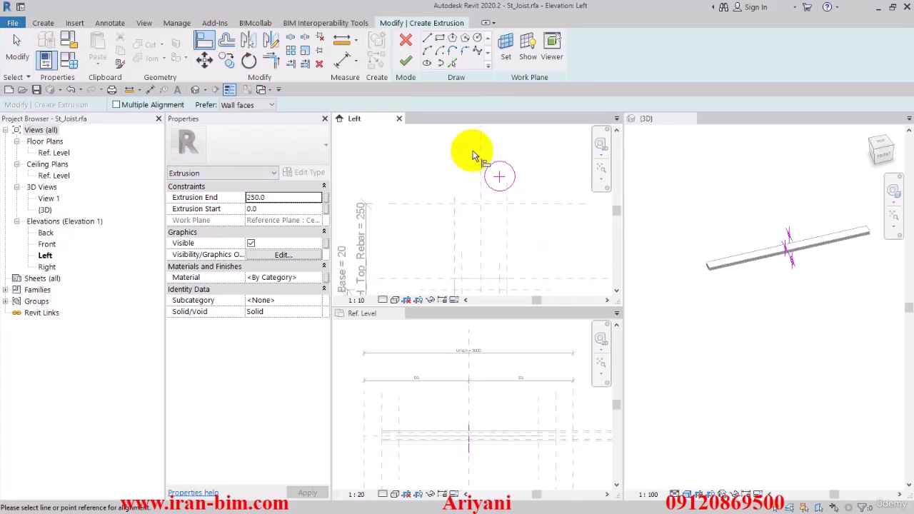
{"action": "left_click", "coordinate": [472, 154]}
{"action": "left_click", "coordinate": [502, 178]}
{"action": "left_click", "coordinate": [502, 228]}
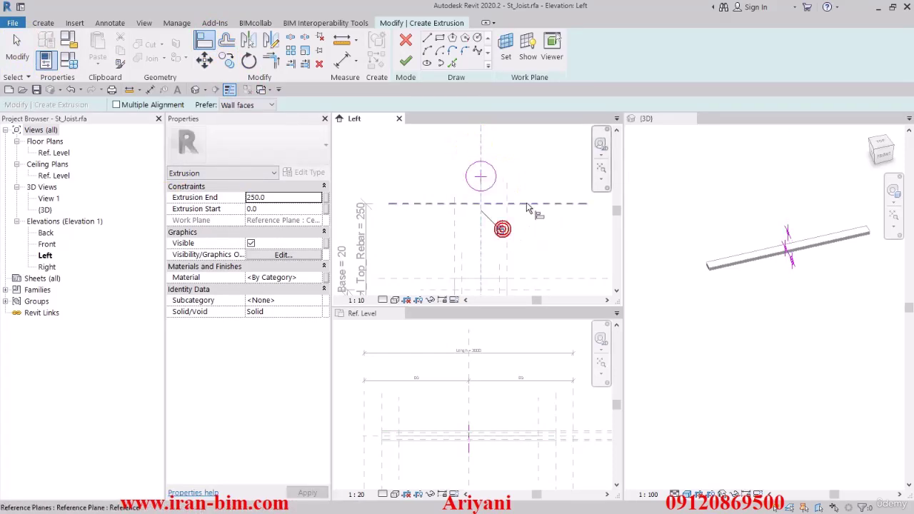
{"action": "left_click", "coordinate": [526, 204]}
{"action": "left_click", "coordinate": [481, 176]}
{"action": "left_click", "coordinate": [507, 184]}
Align and lock the larger lower circle's center to its vertical rebar plane and the horizontal bottom rebar plane inside the base.
{"action": "middle_click_drag", "start_coordinate": [526, 234], "coordinate": [514, 138]}
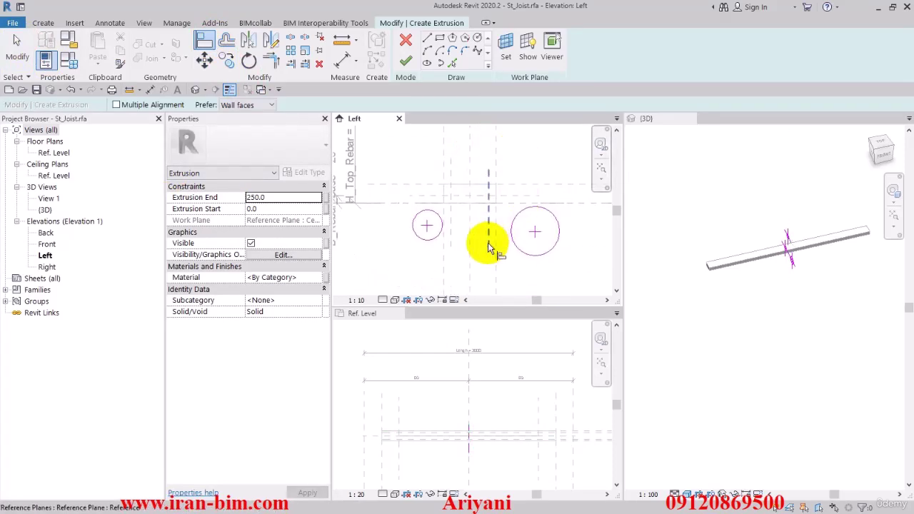
{"action": "left_click", "coordinate": [489, 242]}
{"action": "left_click", "coordinate": [534, 234]}
{"action": "left_click", "coordinate": [511, 189]}
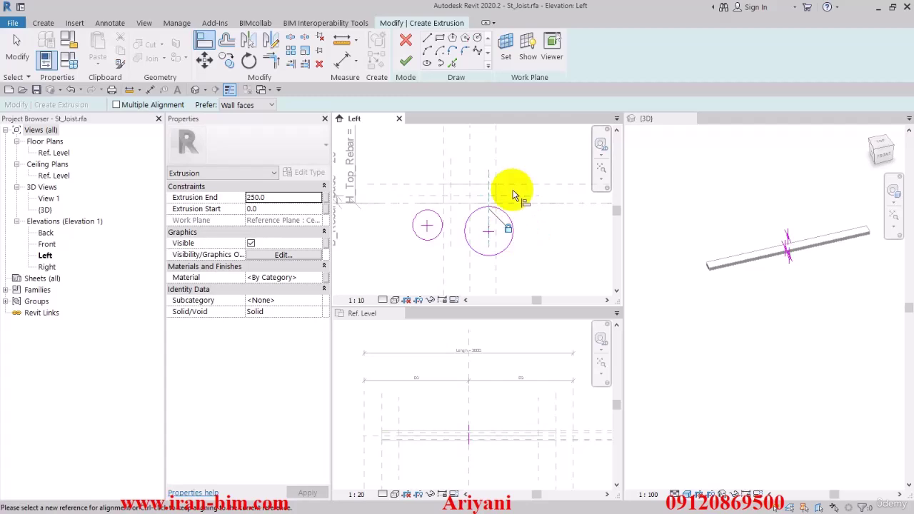
{"action": "left_click", "coordinate": [489, 233]}
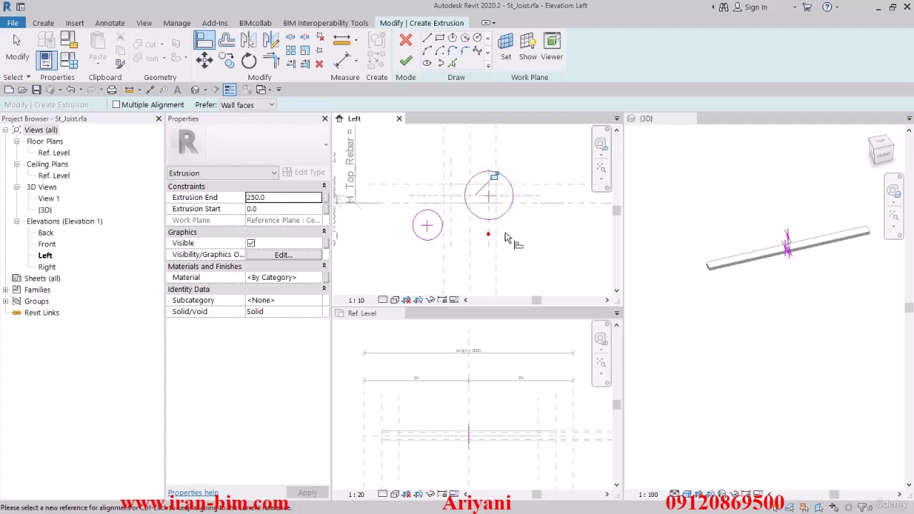
Align and lock the smaller lower circle's center to the opposite vertical rebar plane and the horizontal bottom rebar plane.
{"action": "left_click", "coordinate": [453, 251]}
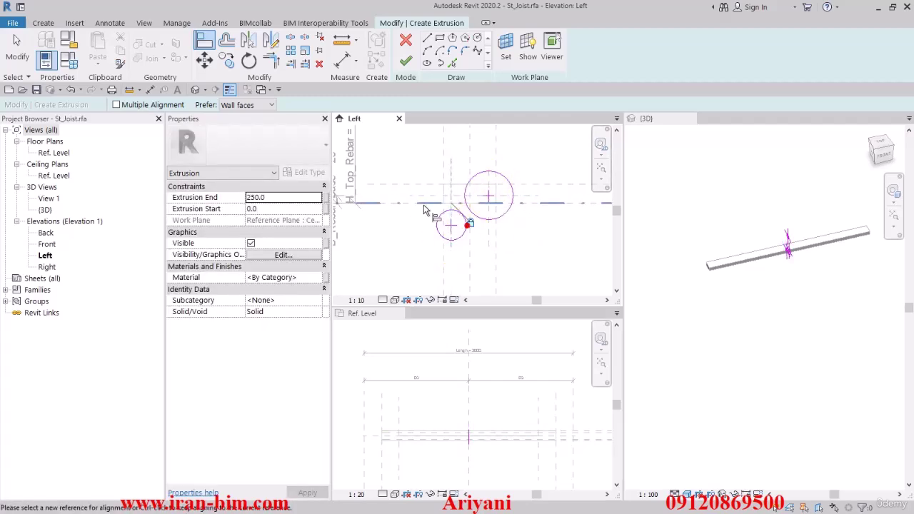
{"action": "left_click", "coordinate": [421, 197]}
{"action": "left_click", "coordinate": [451, 225]}
{"action": "left_click", "coordinate": [491, 176]}
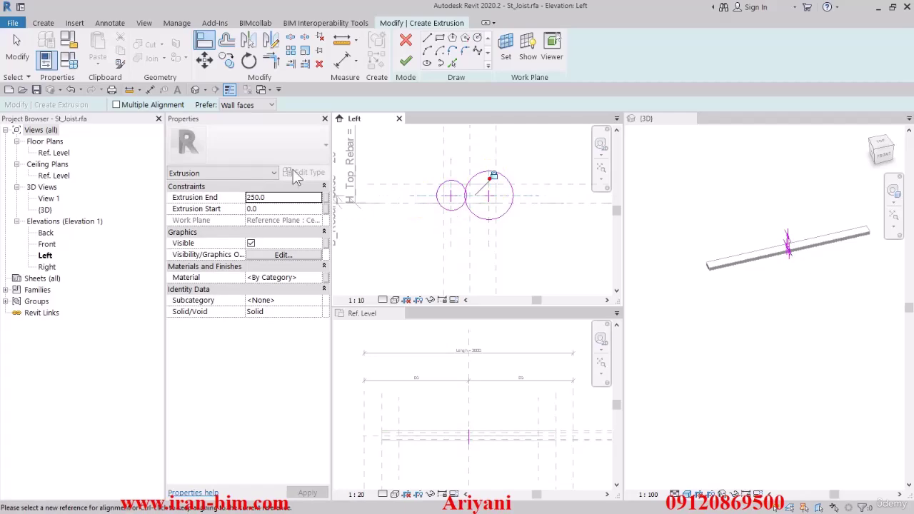